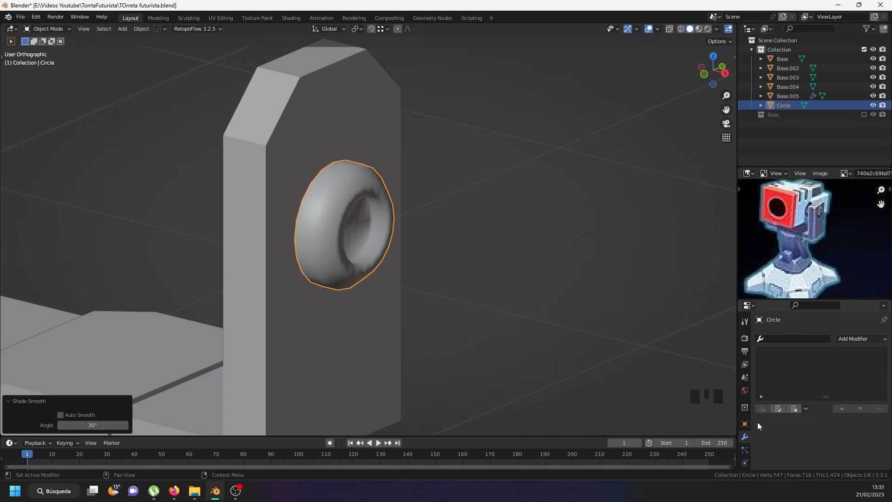
Enable Auto Smooth at 30° in the normals settings of the Circle mesh
{"action": "scroll", "coordinate": [746, 440], "scroll_direction": "down", "scroll_amount": 6}
{"action": "left_click", "coordinate": [743, 430]}
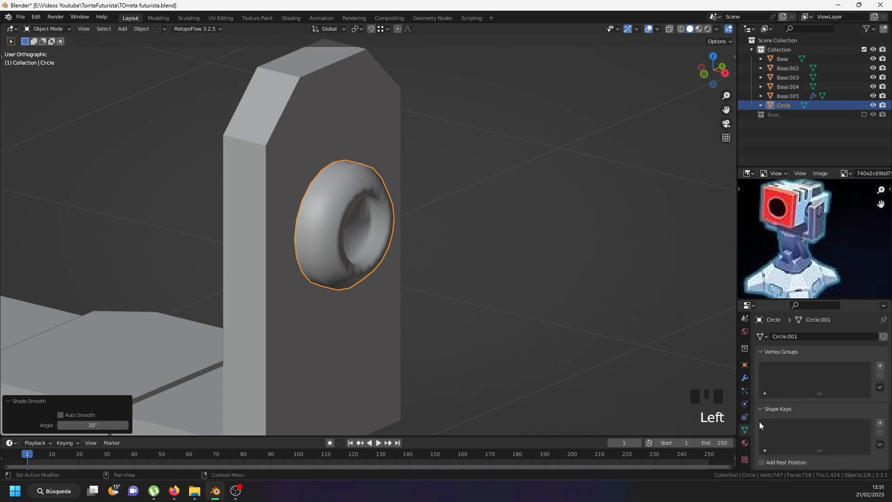
{"action": "left_click_drag", "start_coordinate": [787, 298], "coordinate": [787, 205]}
{"action": "left_click", "coordinate": [789, 432]}
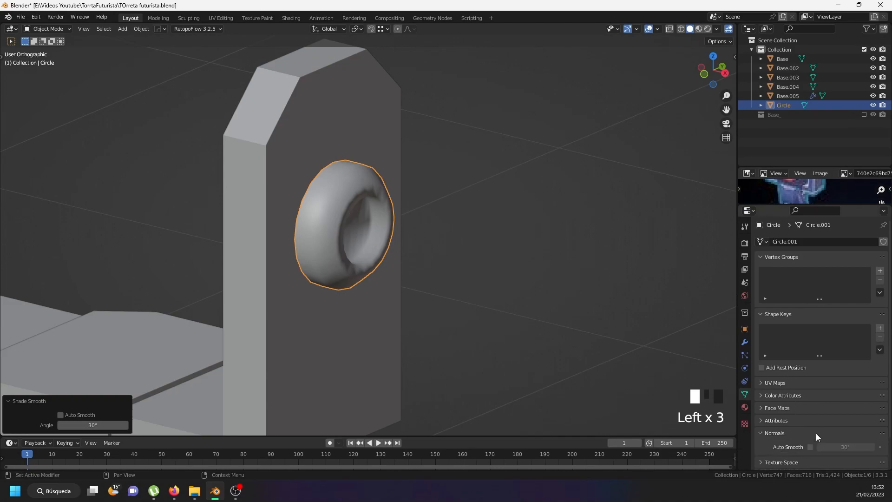
{"action": "left_click", "coordinate": [809, 447]}
Join the round Circle cap into the mirrored bracket Base.005
{"action": "mouse_move", "coordinate": [420, 294]}
{"action": "middle_mouse_down"}
{"action": "mouse_move", "coordinate": [332, 250]}
{"action": "mouse_move", "coordinate": [375, 233]}
{"action": "mouse_move", "coordinate": [318, 222]}
{"action": "mouse_move", "coordinate": [326, 291]}
{"action": "mouse_move", "coordinate": [347, 333]}
{"action": "mouse_move", "coordinate": [386, 287]}
{"action": "mouse_move", "coordinate": [392, 299]}
{"action": "mouse_move", "coordinate": [374, 305]}
{"action": "middle_mouse_up"}
{"action": "scroll", "coordinate": [314, 237], "scroll_direction": "up", "scroll_amount": 5}
{"action": "scroll", "coordinate": [385, 288], "scroll_direction": "down", "scroll_amount": 8}
{"action": "scroll", "coordinate": [374, 304], "scroll_direction": "up", "scroll_amount": 2}
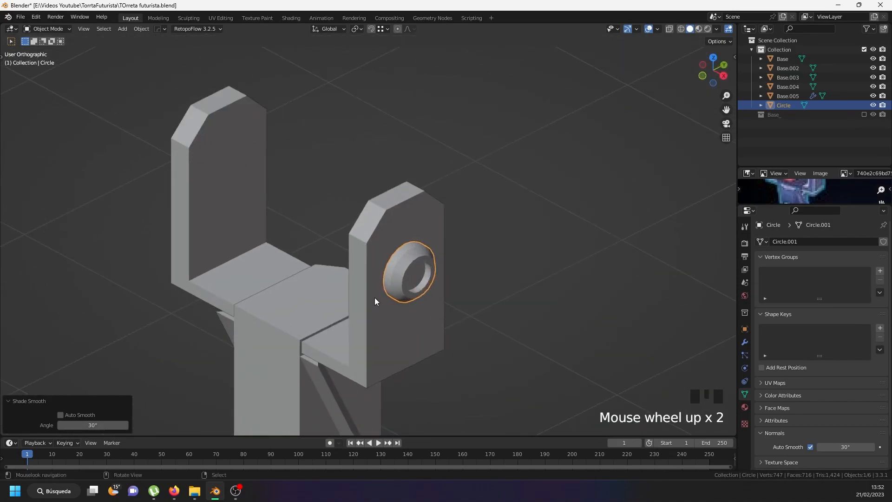
{"action": "right_click", "coordinate": [372, 297], "text": "shift"}
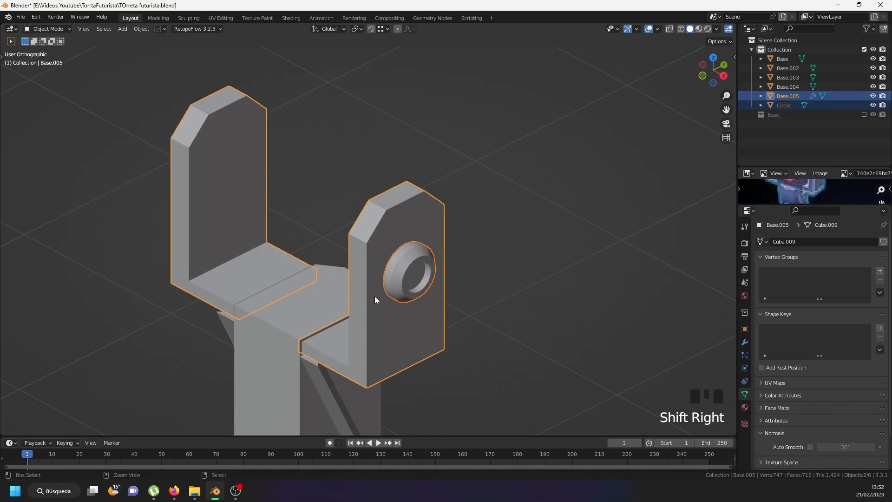
{"action": "key", "text": "ctrl+j"}
{"action": "middle_click_drag", "start_coordinate": [380, 290], "coordinate": [445, 280]}
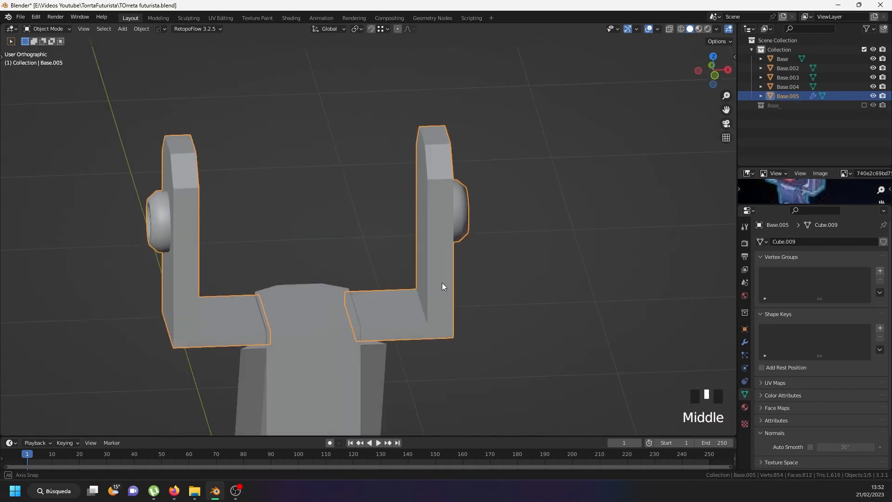
In wireframe Edit Mode, extrude the round cap's bracket-side rim loop in place and scale it to about 0.543
{"action": "key", "text": "Tab"}
{"action": "middle_click_drag", "start_coordinate": [432, 250], "coordinate": [446, 237]}
{"action": "key", "text": "z"}
{"action": "scroll", "coordinate": [458, 225], "scroll_direction": "up", "scroll_amount": 4}
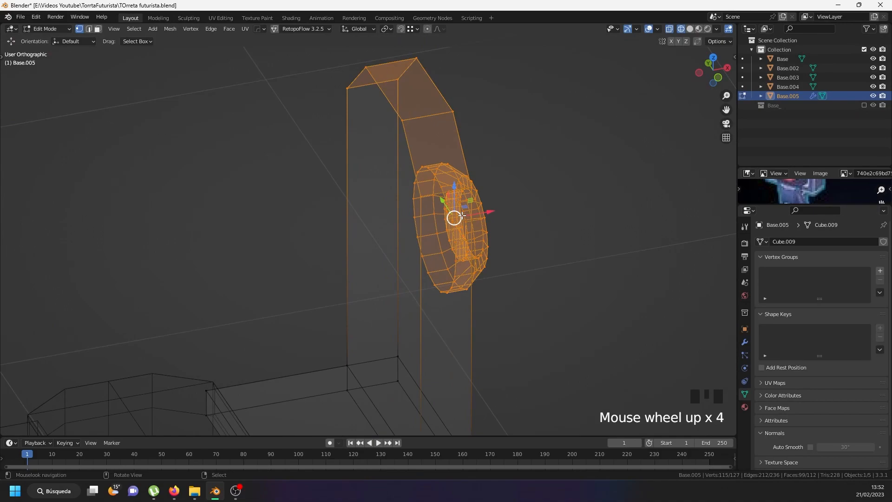
{"action": "right_click", "coordinate": [459, 224]}
{"action": "right_click", "coordinate": [457, 225]}
{"action": "right_click", "coordinate": [455, 239]}
{"action": "right_click", "coordinate": [454, 241], "text": "alt+shift"}
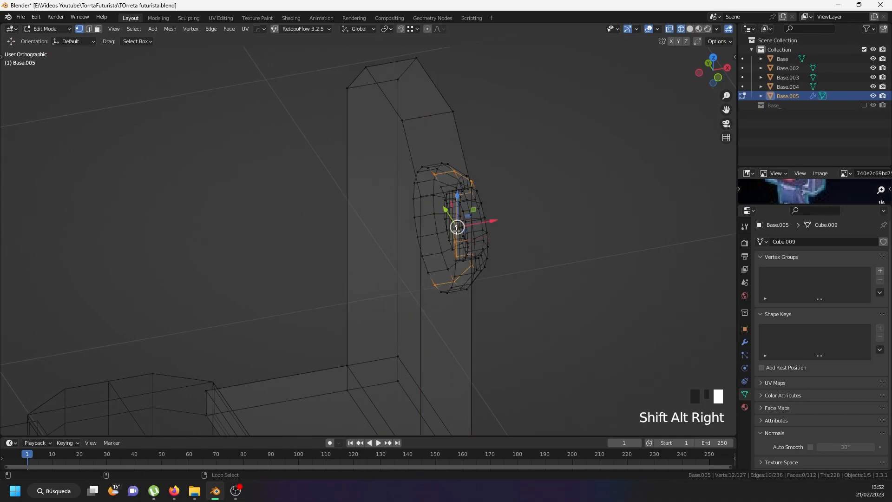
{"action": "right_click", "coordinate": [454, 242]}
{"action": "scroll", "coordinate": [445, 304], "scroll_direction": "up", "scroll_amount": 4}
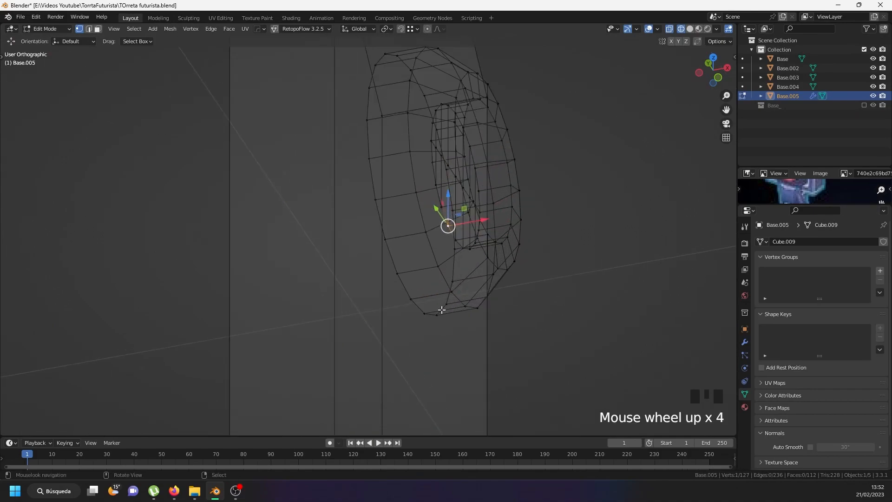
{"action": "right_click", "coordinate": [439, 310]}
{"action": "right_click", "coordinate": [441, 307], "text": "alt+shift"}
{"action": "scroll", "coordinate": [464, 311], "scroll_direction": "down", "scroll_amount": 6}
{"action": "key", "text": "e"}
{"action": "left_click", "coordinate": [468, 313]}
{"action": "key", "text": "s"}
{"action": "left_click", "coordinate": [448, 294]}
Extrude the reduced loop about 0.62 m inward along X to form an axle between the bracket arms
{"action": "scroll", "coordinate": [448, 294], "scroll_direction": "down", "scroll_amount": 3}
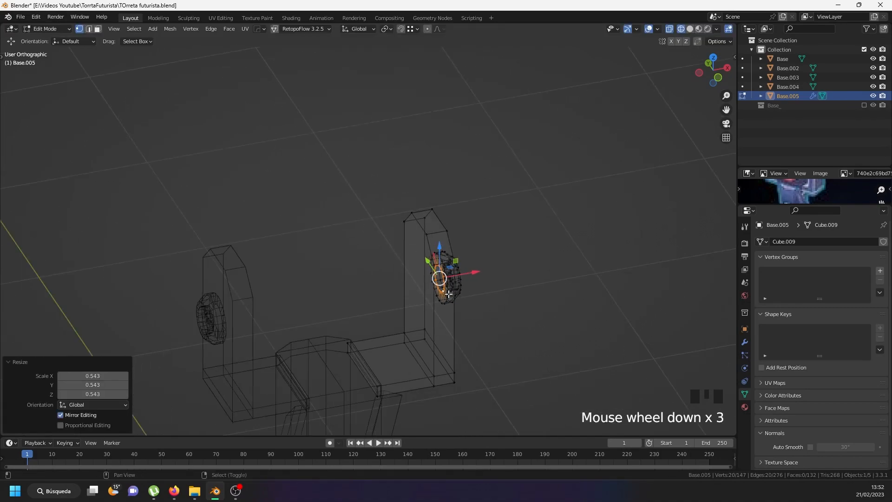
{"action": "middle_click_drag", "start_coordinate": [449, 293], "coordinate": [484, 299], "text": "shift"}
{"action": "key", "text": "e"}
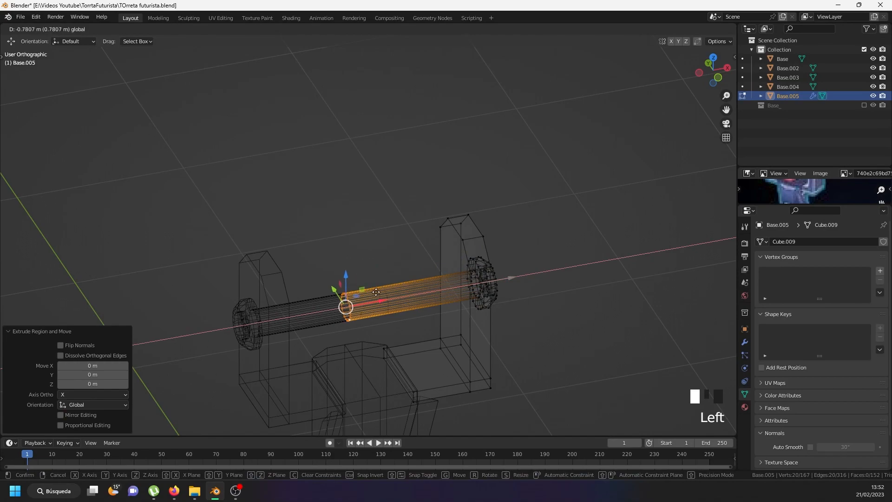
{"action": "left_click", "coordinate": [404, 288]}
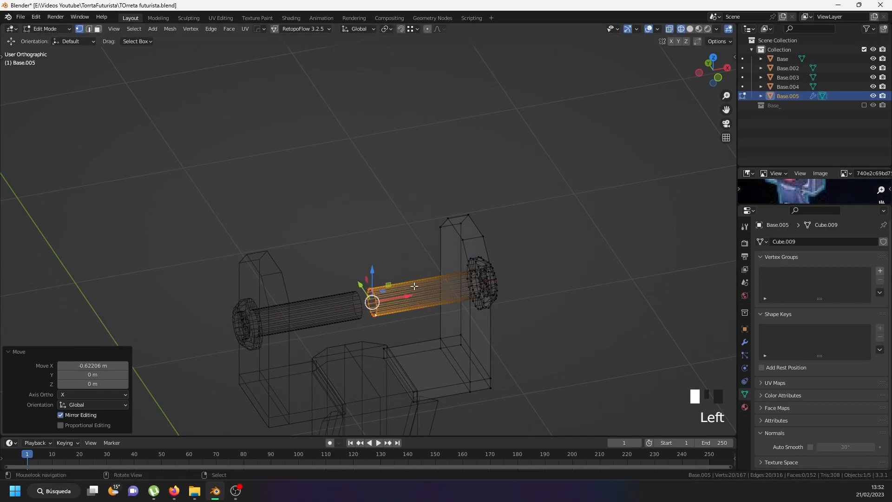
Enable Clipping on the Mirror modifier and pull the axle's open end along X to the mirror plane
{"action": "left_click", "coordinate": [743, 343]}
{"action": "scroll", "coordinate": [784, 356], "scroll_direction": "down", "scroll_amount": 5}
{"action": "left_click", "coordinate": [826, 374]}
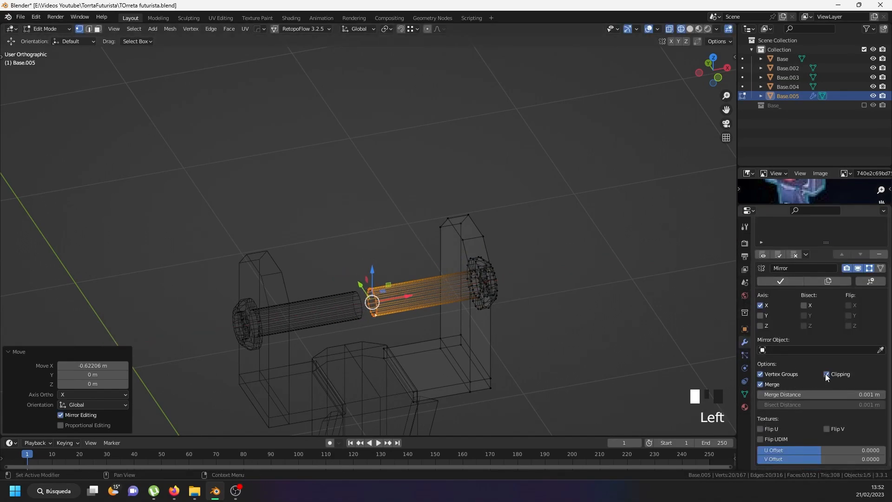
{"action": "left_click_drag", "start_coordinate": [409, 301], "coordinate": [336, 311]}
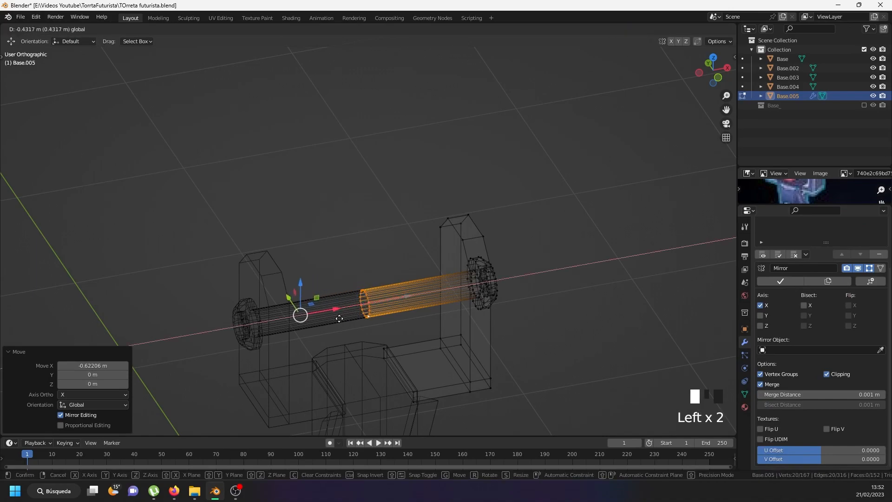
Return to Object Mode with solid shading and nothing selected, and enlarge the reference image area
{"action": "key", "text": "Tab"}
{"action": "key", "text": "z"}
{"action": "middle_click_drag", "start_coordinate": [462, 299], "coordinate": [408, 277]}
{"action": "key", "text": "alt+a"}
{"action": "scroll", "coordinate": [408, 278], "scroll_direction": "down", "scroll_amount": 4}
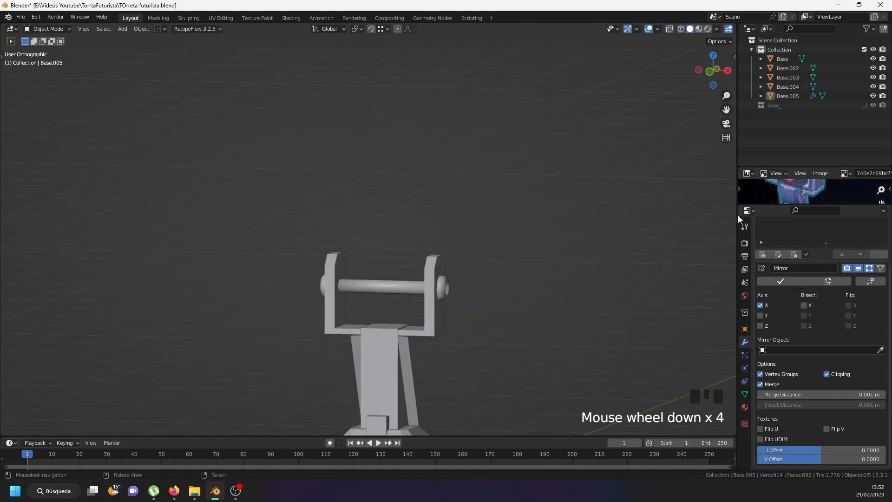
{"action": "left_click_drag", "start_coordinate": [792, 205], "coordinate": [794, 330]}
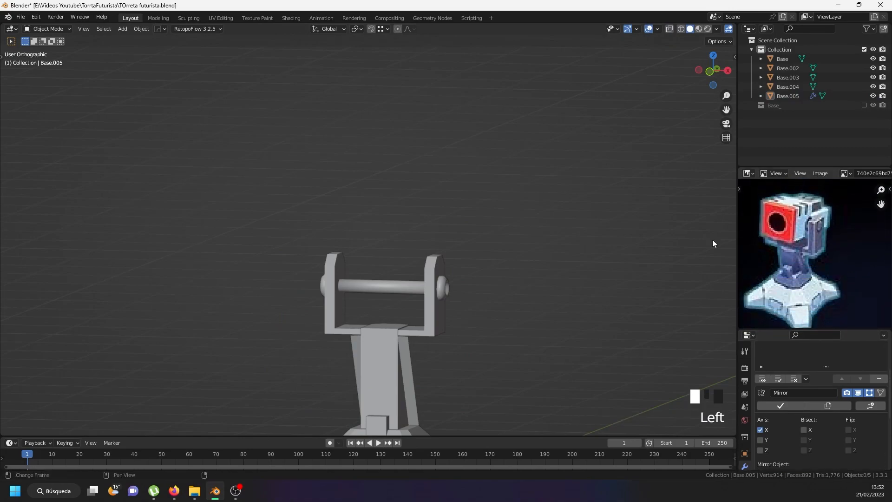
{"action": "middle_click_drag", "start_coordinate": [361, 282], "coordinate": [402, 287]}
{"action": "scroll", "coordinate": [320, 313], "scroll_direction": "up", "scroll_amount": 3}
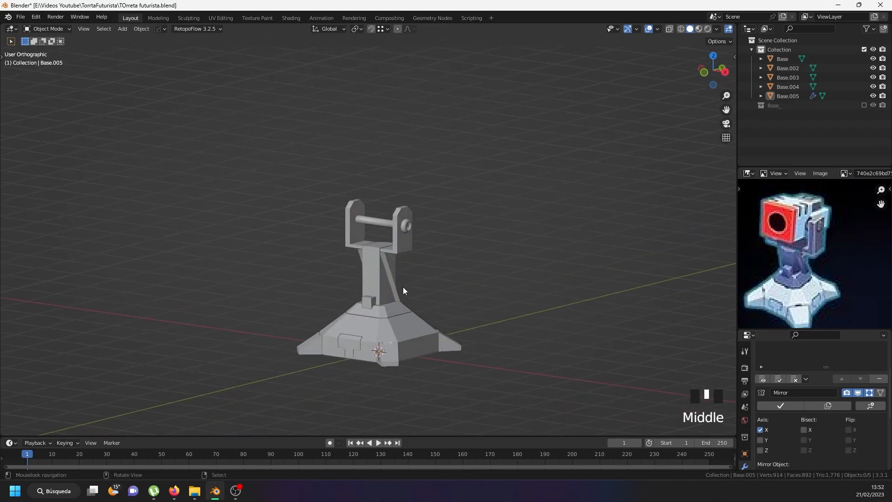
Exclude Collection from the view layer and add a 2 m cube at the world origin
{"action": "left_click", "coordinate": [863, 49]}
{"action": "key", "text": "shift+c"}
{"action": "key", "text": "shift+a"}
{"action": "mouse_move", "coordinate": [400, 255]}
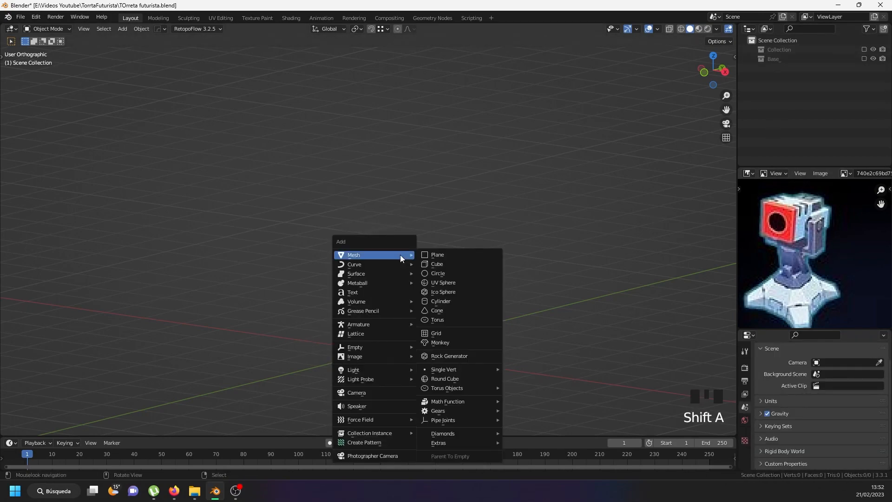
{"action": "left_click", "coordinate": [437, 264]}
Lengthen the cube by moving its negative-Y face about -1.49 m along Y
{"action": "middle_click_drag", "start_coordinate": [398, 278], "coordinate": [408, 251]}
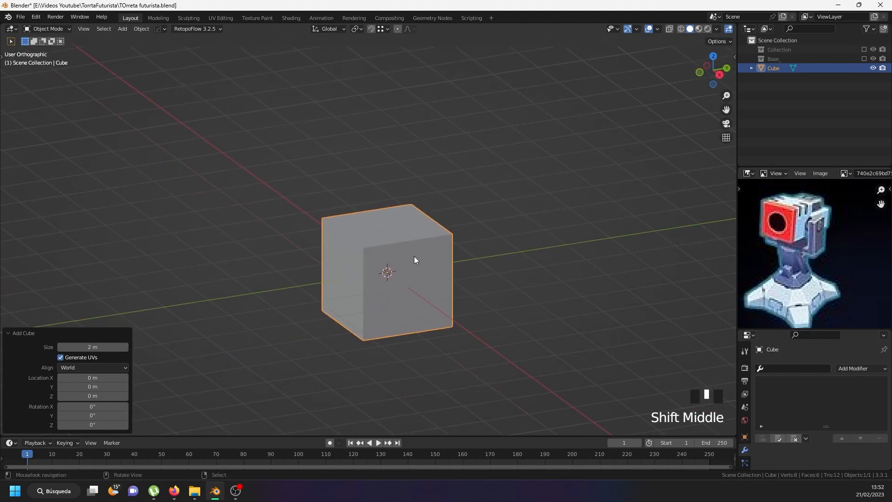
{"action": "key", "text": "Tab"}
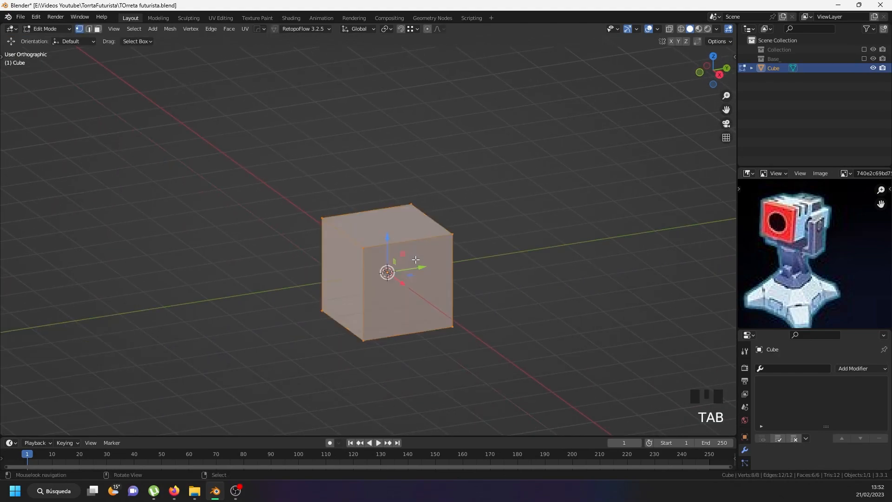
{"action": "left_click", "coordinate": [98, 31]}
{"action": "right_click", "coordinate": [345, 288]}
{"action": "left_click_drag", "start_coordinate": [381, 276], "coordinate": [314, 285]}
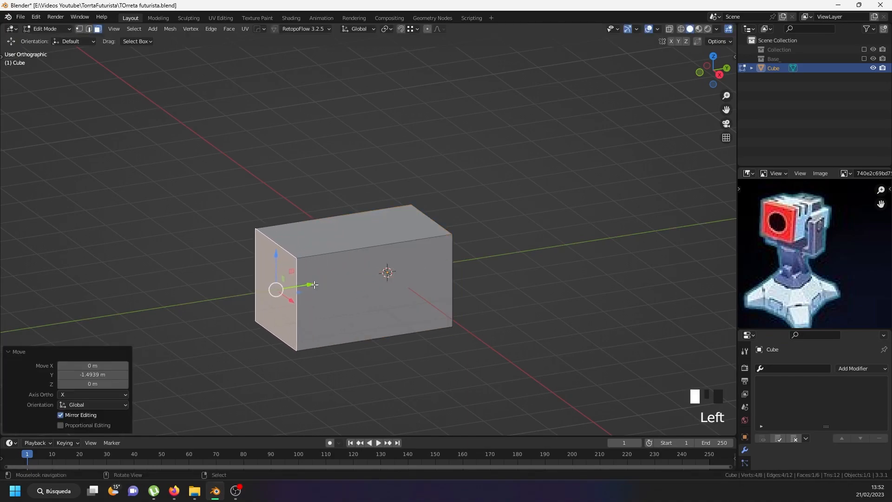
Add one loop cut across the box's length, slid toward the positive-Y end with a factor of about -0.225
{"action": "middle_click_drag", "start_coordinate": [248, 287], "coordinate": [349, 225]}
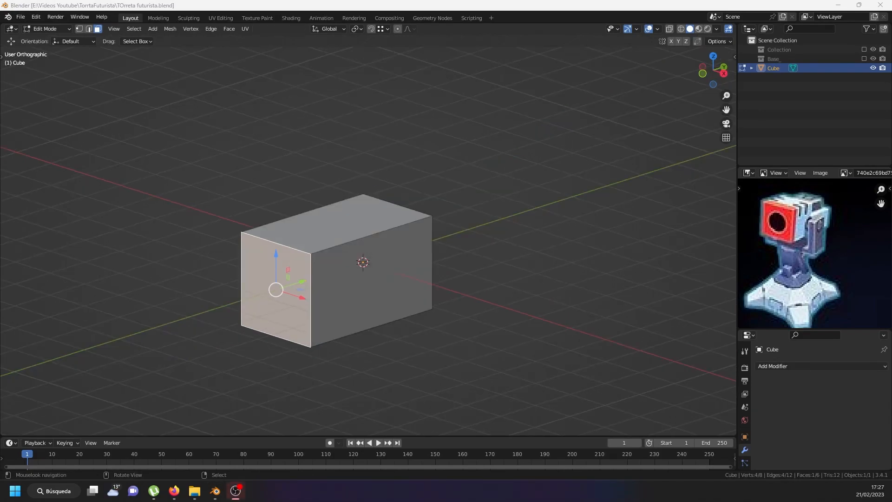
{"action": "middle_click_drag", "start_coordinate": [356, 274], "coordinate": [290, 220]}
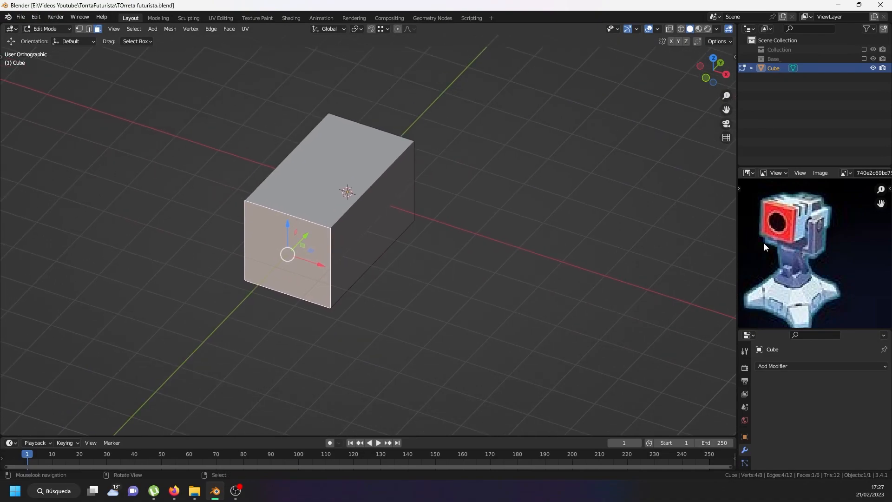
{"action": "middle_click_drag", "start_coordinate": [360, 223], "coordinate": [298, 239]}
{"action": "scroll", "coordinate": [298, 241], "scroll_direction": "up", "scroll_amount": 3}
{"action": "scroll", "coordinate": [298, 244], "scroll_direction": "down", "scroll_amount": 1}
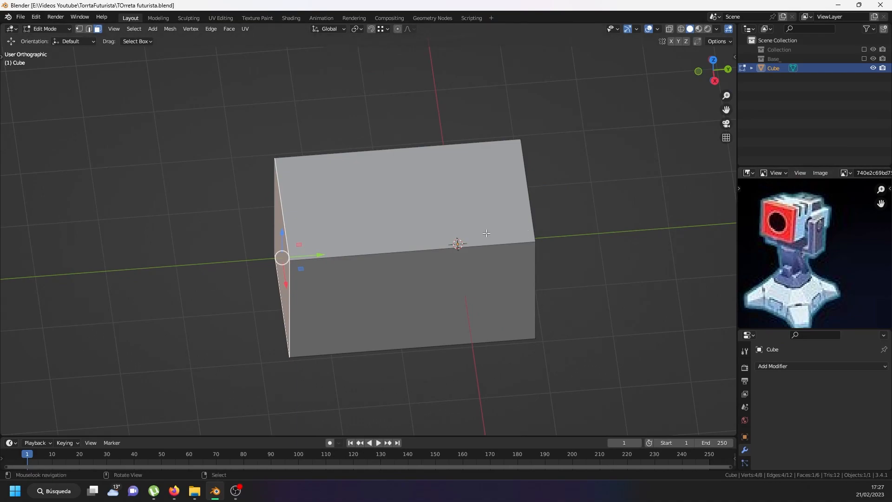
{"action": "key", "text": "ctrl+r"}
{"action": "left_click", "coordinate": [421, 246]}
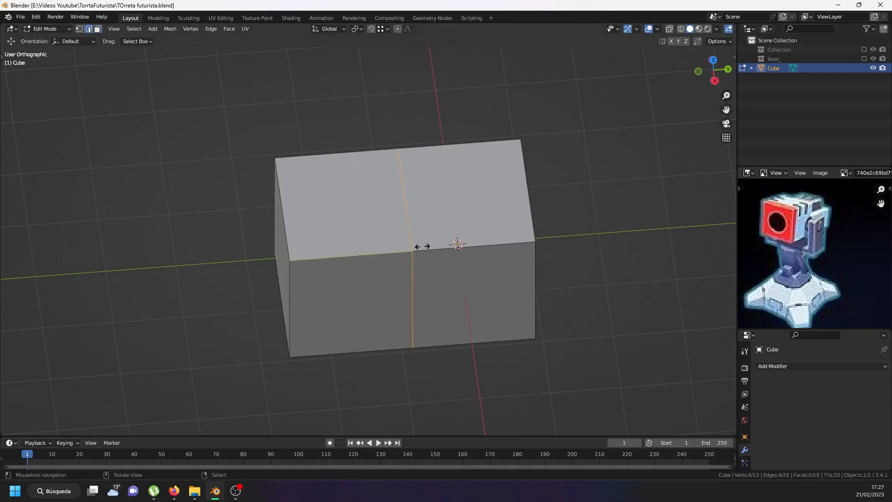
{"action": "left_click", "coordinate": [451, 248]}
{"action": "middle_click_drag", "start_coordinate": [531, 273], "coordinate": [674, 246]}
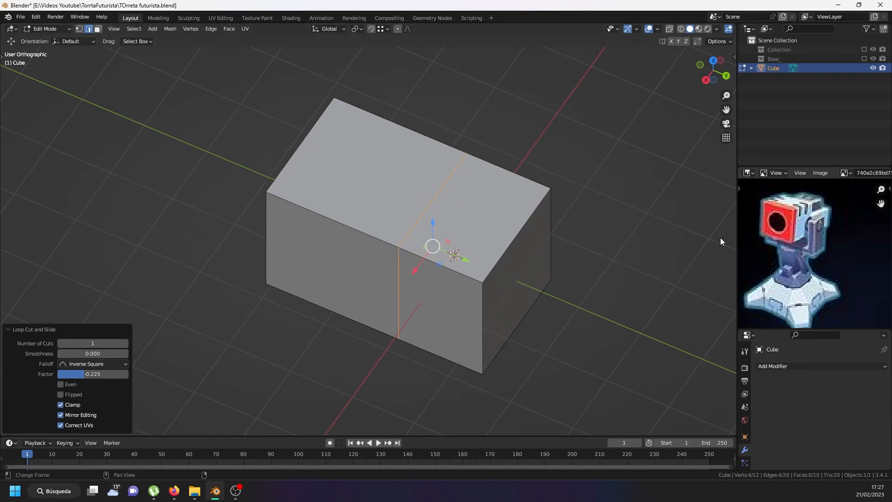
{"action": "key", "text": "ctrl+r"}
{"action": "left_click", "coordinate": [483, 321]}
{"action": "left_click", "coordinate": [483, 322]}
{"action": "middle_click_drag", "start_coordinate": [475, 322], "coordinate": [511, 253]}
{"action": "key", "text": "ctrl+z"}
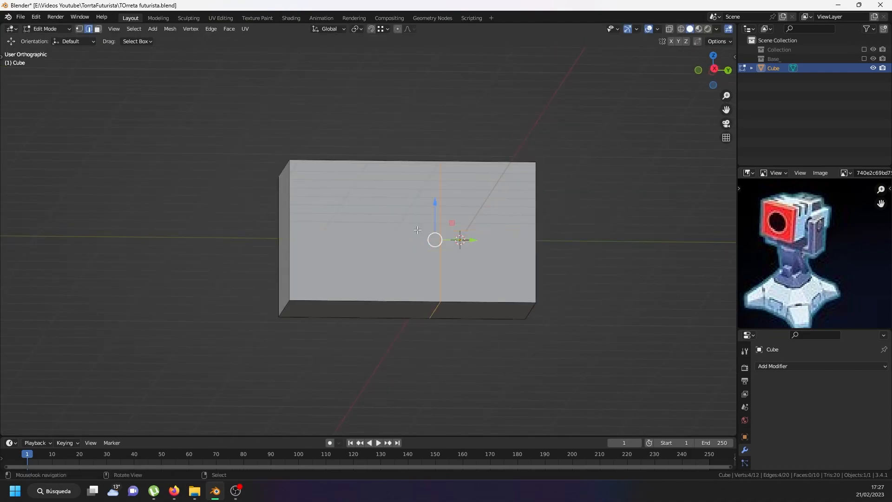
{"action": "middle_click_drag", "start_coordinate": [417, 229], "coordinate": [421, 251]}
{"action": "key", "text": "ctrl+r"}
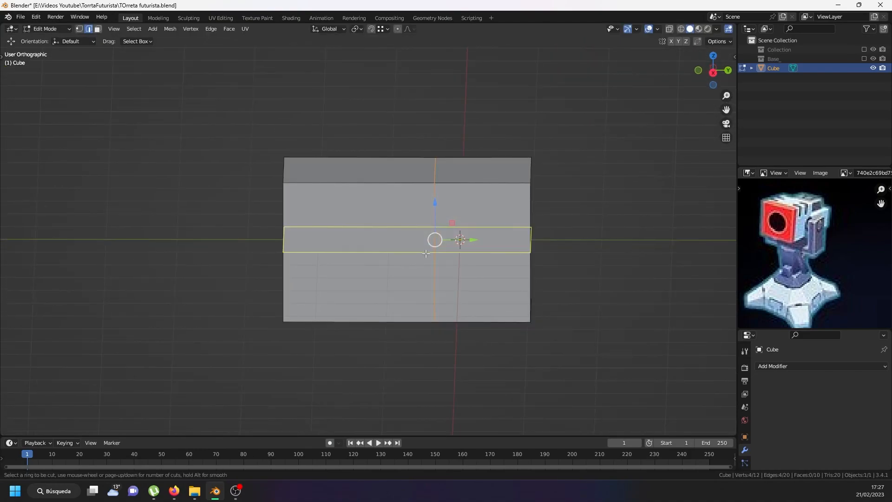
{"action": "left_click", "coordinate": [426, 251]}
{"action": "left_click", "coordinate": [426, 252]}
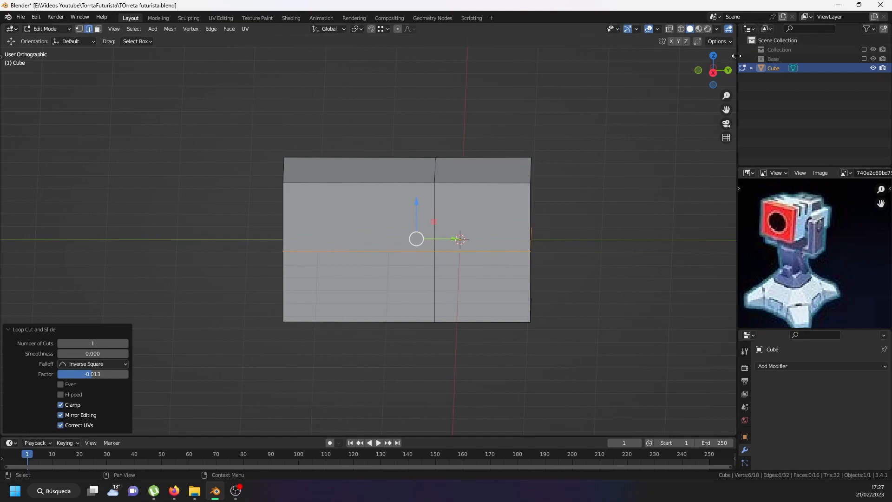
{"action": "key", "text": "n"}
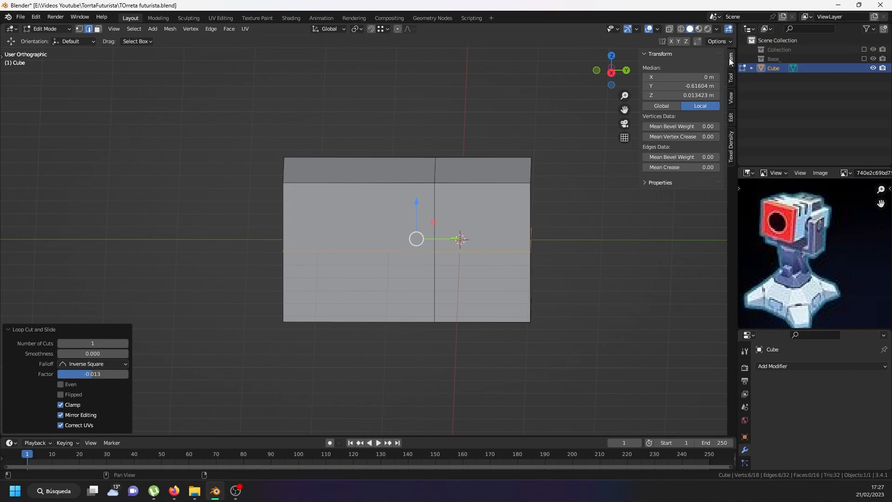
{"action": "key", "text": "n"}
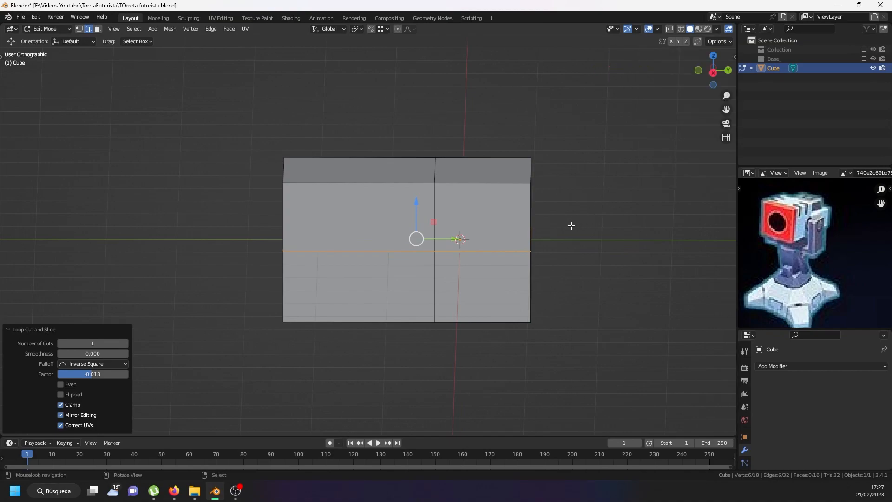
{"action": "key", "text": "ctrl+z"}
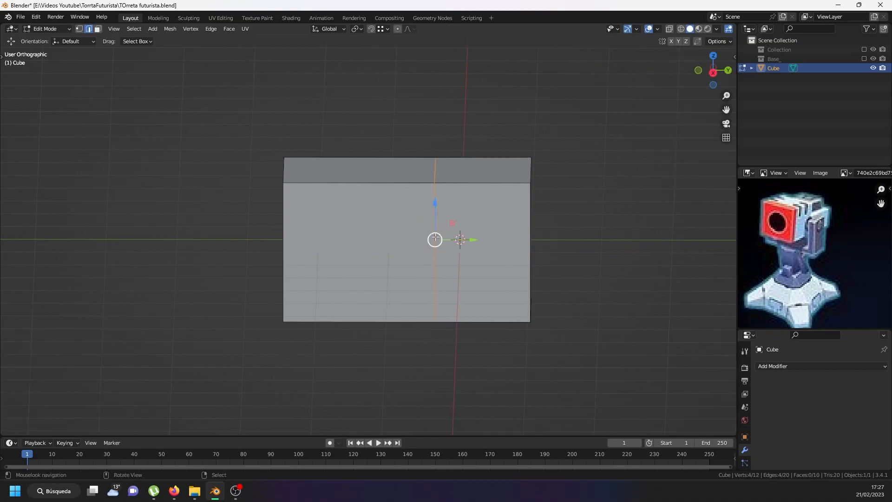
Add a centred horizontal loop cut around the box and raise it about 0.18 m along Z
{"action": "key", "text": "ctrl+r"}
{"action": "left_click", "coordinate": [436, 242]}
{"action": "right_click", "coordinate": [436, 241]}
{"action": "left_click_drag", "start_coordinate": [415, 207], "coordinate": [414, 192]}
Delete the four outer faces of the upper block at the box's positive-Y end: top, end and both sides
{"action": "middle_click_drag", "start_coordinate": [414, 192], "coordinate": [492, 255]}
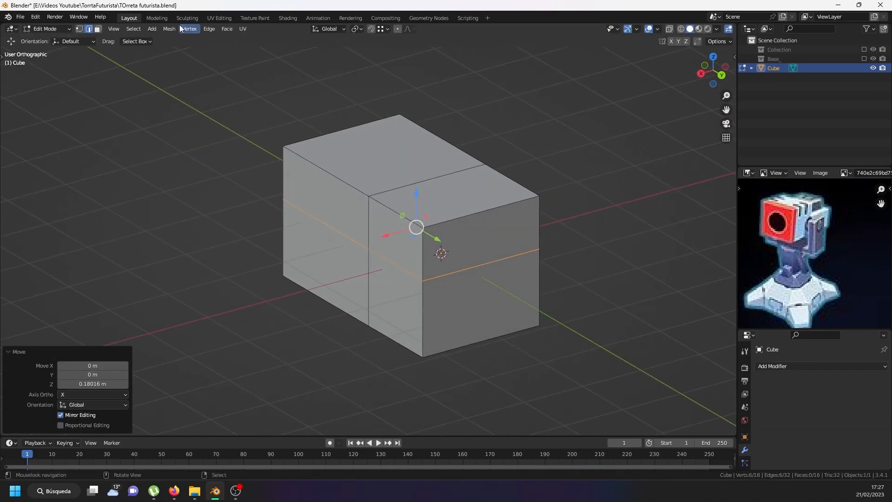
{"action": "left_click", "coordinate": [100, 31]}
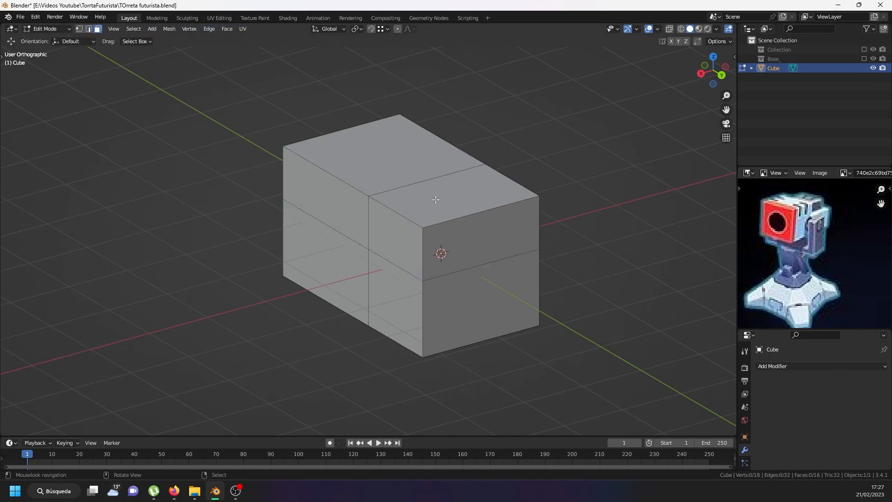
{"action": "right_click", "coordinate": [435, 204]}
{"action": "right_click", "coordinate": [399, 239], "text": "shift"}
{"action": "right_click", "coordinate": [498, 235], "text": "shift"}
{"action": "middle_click_drag", "start_coordinate": [498, 234], "coordinate": [459, 240]}
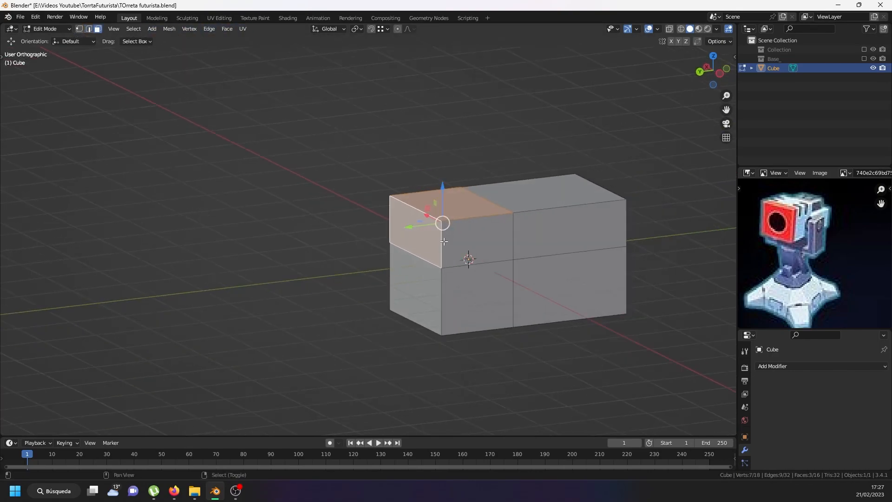
{"action": "right_click", "coordinate": [458, 240], "text": "shift"}
{"action": "key", "text": "x"}
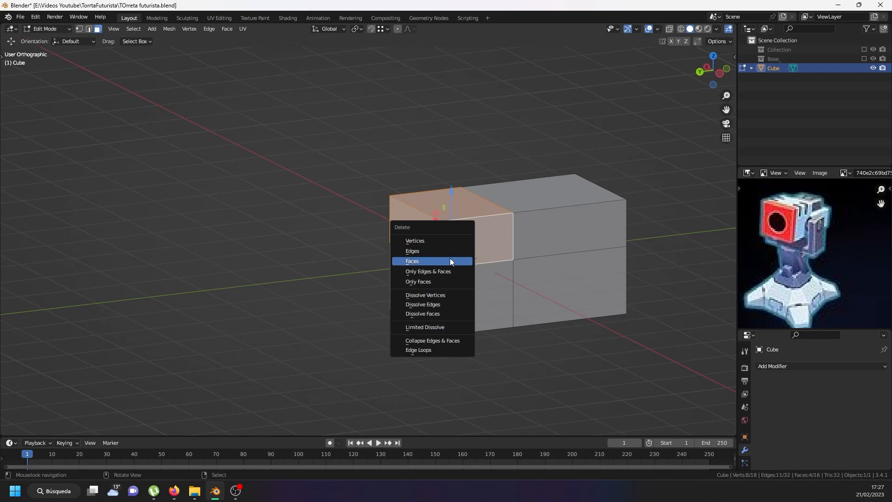
{"action": "left_click", "coordinate": [450, 258]}
With snapping on, extrude the lower block's positive-Y top edge -1.3542 m along Y and 0.8198 m up to close the notch
{"action": "middle_click_drag", "start_coordinate": [450, 259], "coordinate": [480, 258]}
{"action": "right_click", "coordinate": [478, 253]}
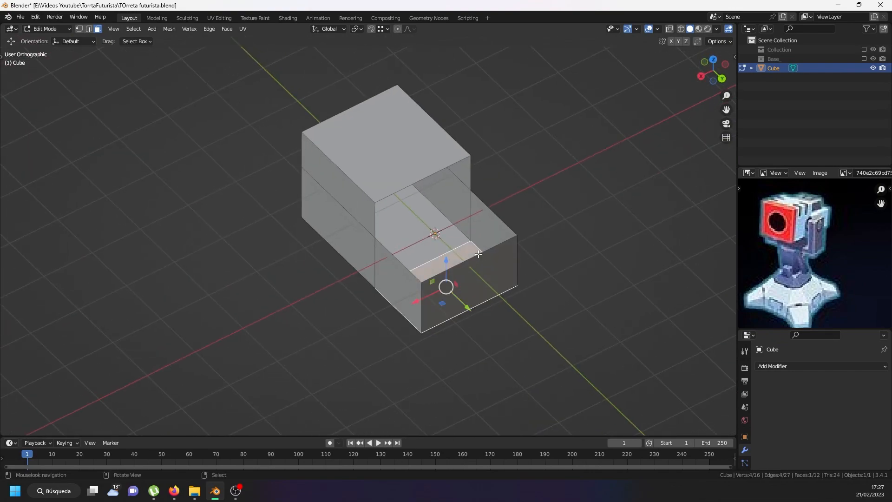
{"action": "left_click", "coordinate": [89, 30]}
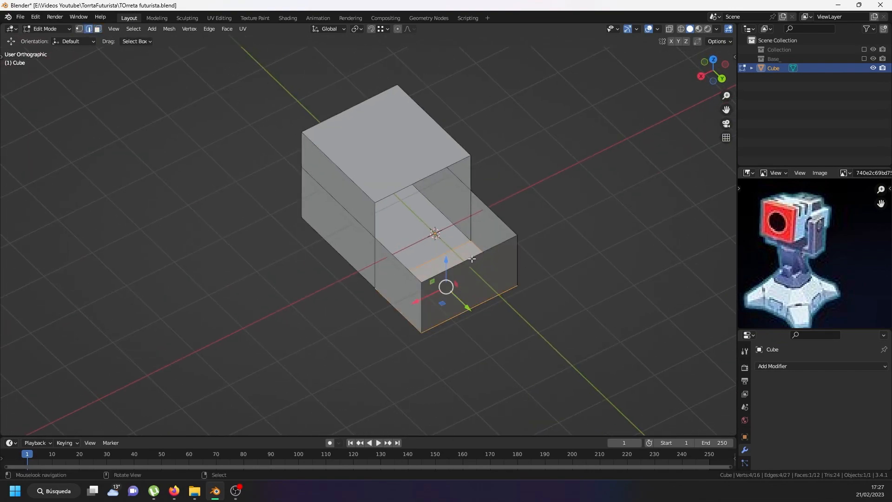
{"action": "right_click", "coordinate": [463, 265]}
{"action": "middle_click_drag", "start_coordinate": [463, 264], "coordinate": [493, 254]}
{"action": "scroll", "coordinate": [429, 249], "scroll_direction": "up", "scroll_amount": 4}
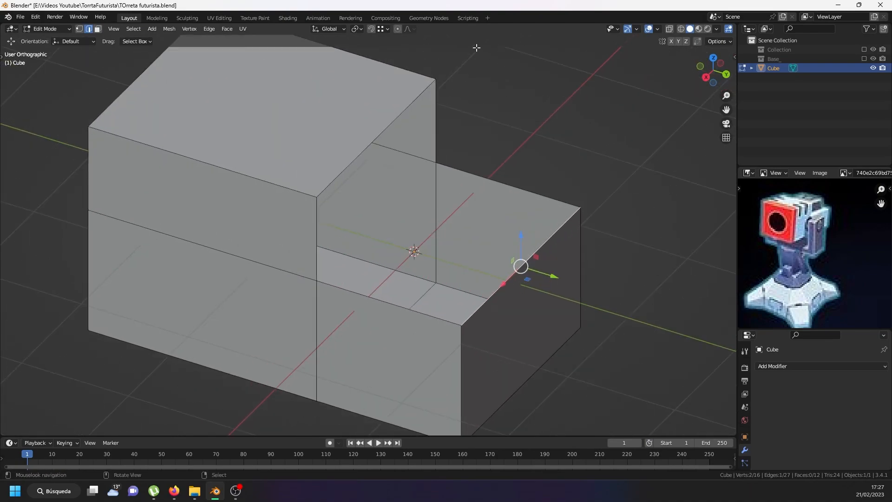
{"action": "left_click", "coordinate": [371, 29]}
{"action": "scroll", "coordinate": [473, 199], "scroll_direction": "down", "scroll_amount": 1}
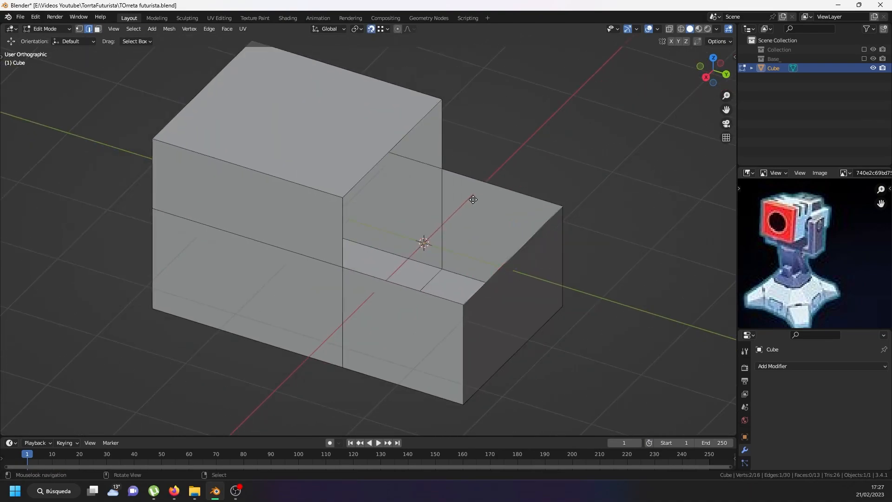
{"action": "key", "text": "e"}
{"action": "right_click", "coordinate": [473, 200]}
{"action": "left_click_drag", "start_coordinate": [543, 266], "coordinate": [446, 165]}
{"action": "key", "text": "e"}
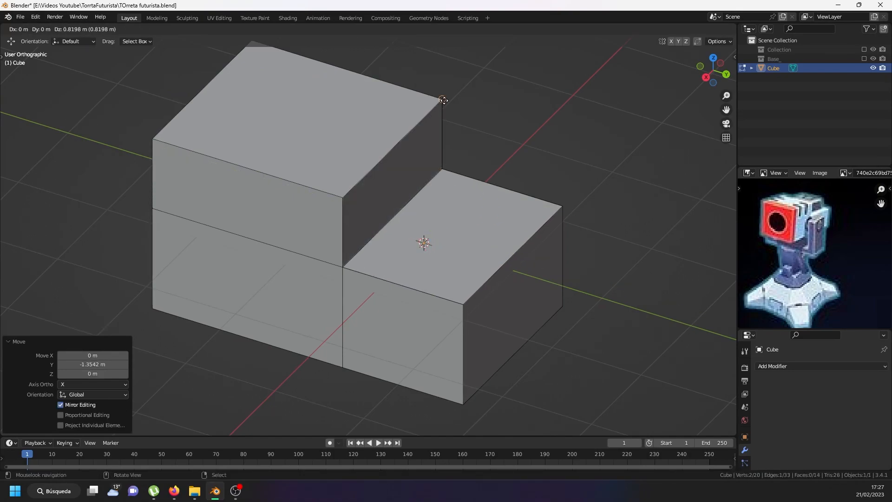
{"action": "left_click", "coordinate": [445, 100]}
Merge all the body's vertices by distance at 0.0001 m
{"action": "key", "text": "a"}
{"action": "left_click", "coordinate": [79, 29]}
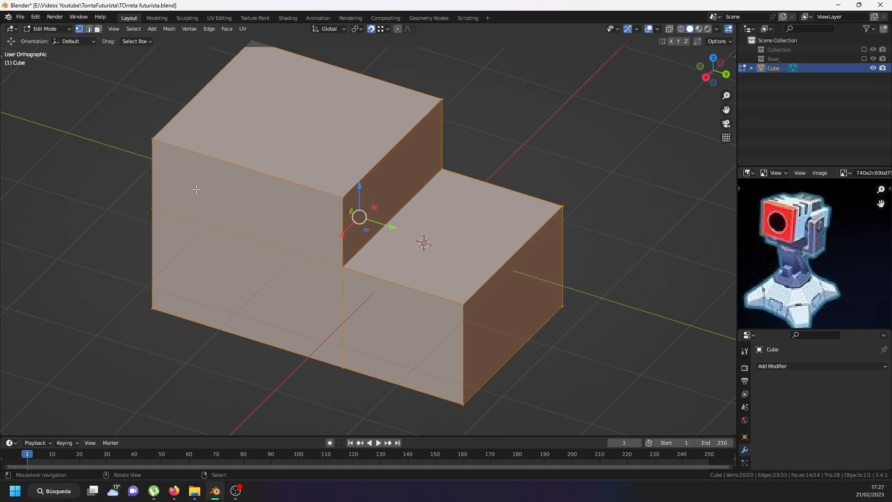
{"action": "right_click", "coordinate": [408, 202]}
{"action": "mouse_move", "coordinate": [392, 378]}
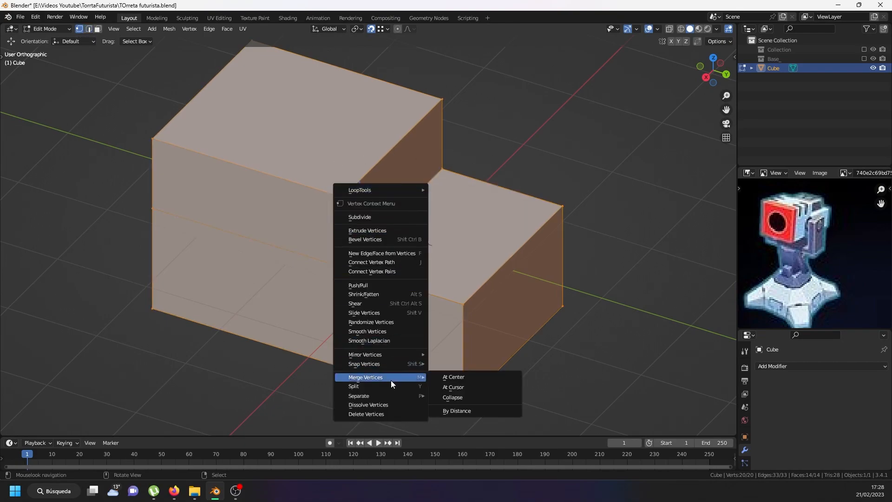
{"action": "left_click", "coordinate": [450, 409]}
{"action": "middle_click_drag", "start_coordinate": [422, 243], "coordinate": [474, 195]}
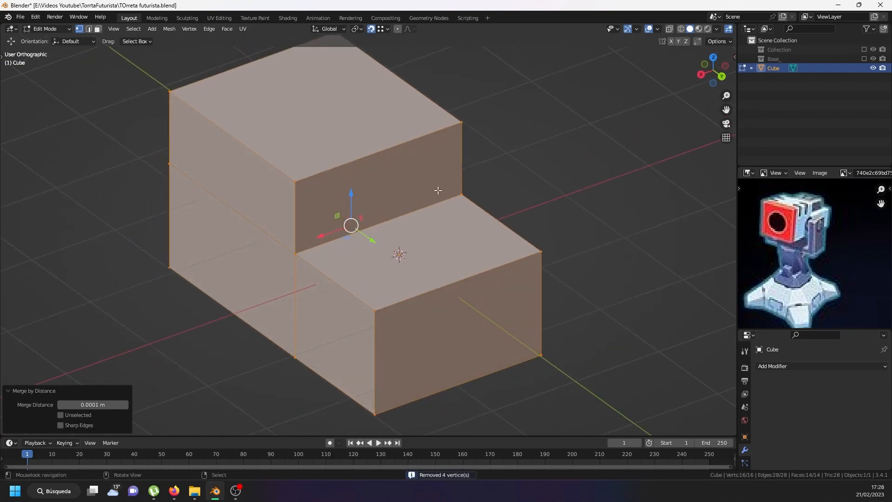
Duplicate the vertical face of the step in place and separate it into its own object
{"action": "left_click", "coordinate": [97, 30]}
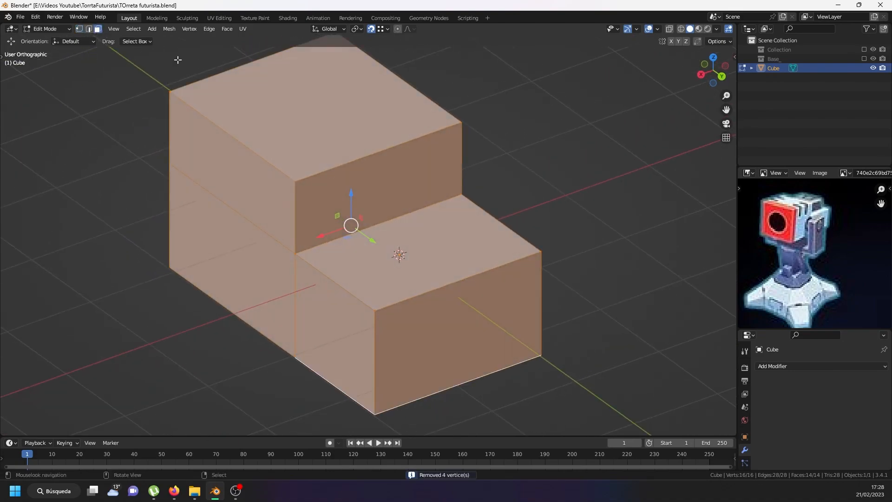
{"action": "left_click", "coordinate": [418, 199]}
{"action": "middle_click_drag", "start_coordinate": [419, 199], "coordinate": [383, 189], "text": "shift"}
{"action": "key", "text": "shift+d"}
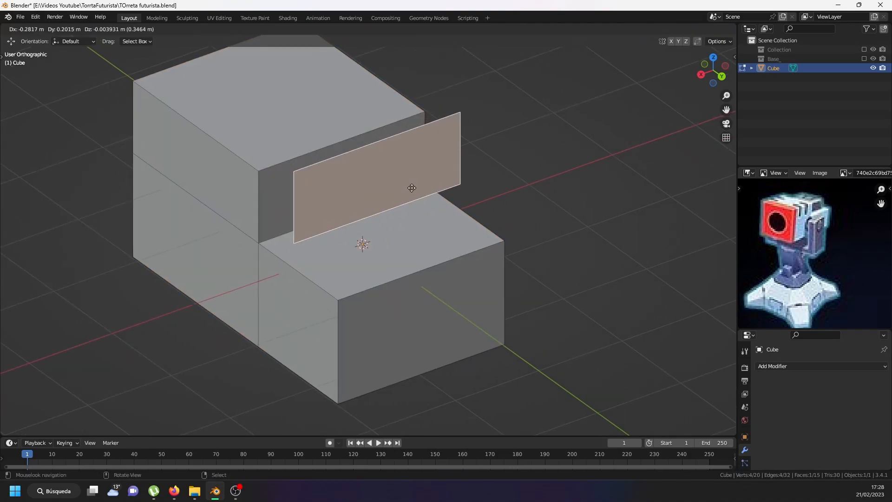
{"action": "right_click", "coordinate": [412, 188]}
{"action": "key", "text": "p"}
{"action": "left_click", "coordinate": [412, 188]}
{"action": "key", "text": "Tab"}
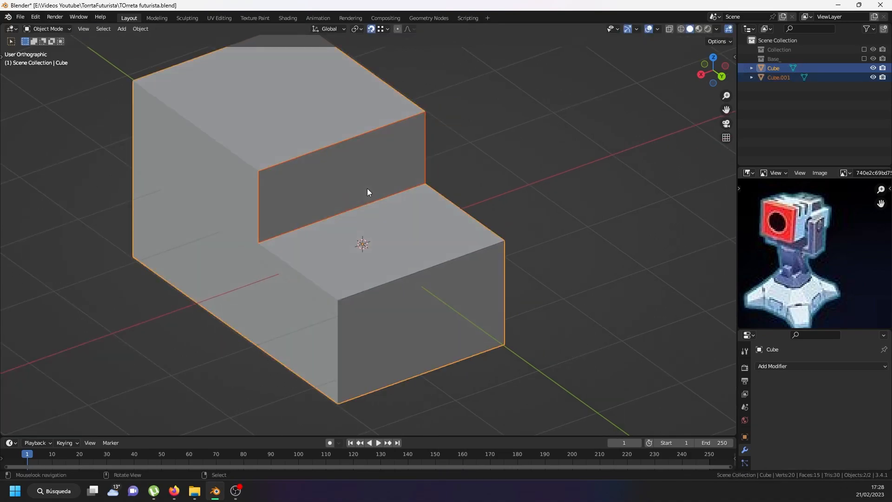
Scale the separated face to about 0.67 along X
{"action": "right_click", "coordinate": [367, 188]}
{"action": "key", "text": "Tab"}
{"action": "key", "text": "a"}
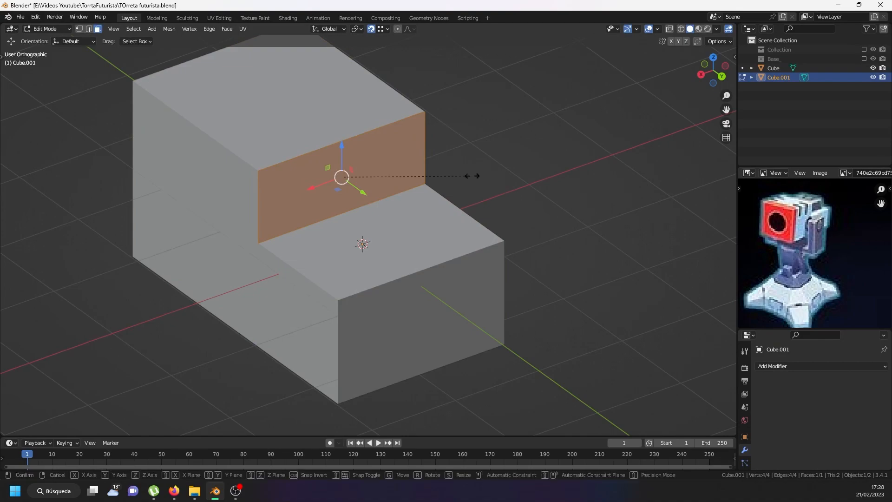
{"action": "key", "text": "s"}
{"action": "key", "text": "x"}
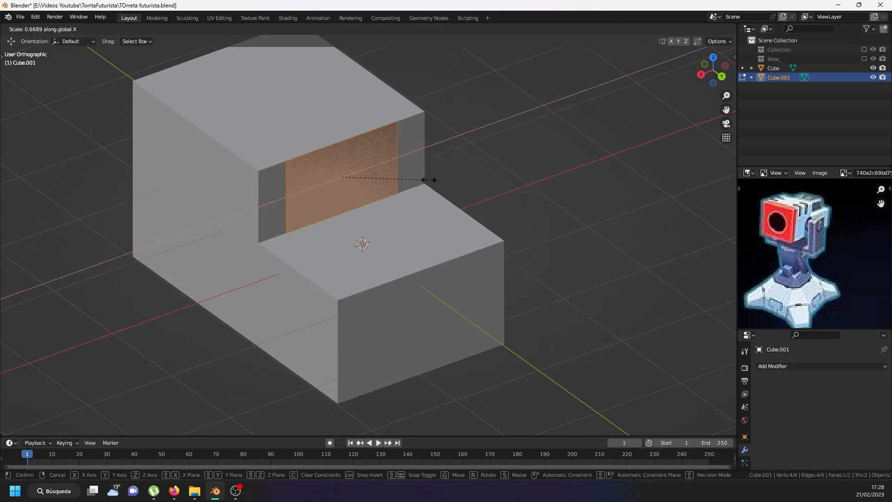
{"action": "left_click", "coordinate": [436, 180]}
Extrude the narrowed face 1.3542 m along Y, flush with the lower block's end
{"action": "key", "text": "e"}
{"action": "right_click", "coordinate": [428, 180]}
{"action": "middle_click_drag", "start_coordinate": [428, 179], "coordinate": [355, 148], "text": "shift"}
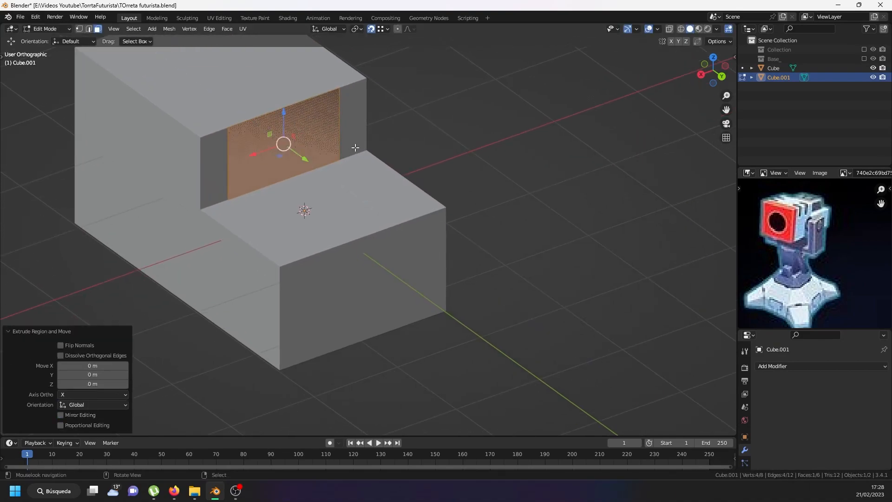
{"action": "left_click_drag", "start_coordinate": [298, 160], "coordinate": [379, 216]}
Turn off snapping and lower the new block's top face by 0.11954 m along Z
{"action": "middle_click_drag", "start_coordinate": [438, 198], "coordinate": [669, 210]}
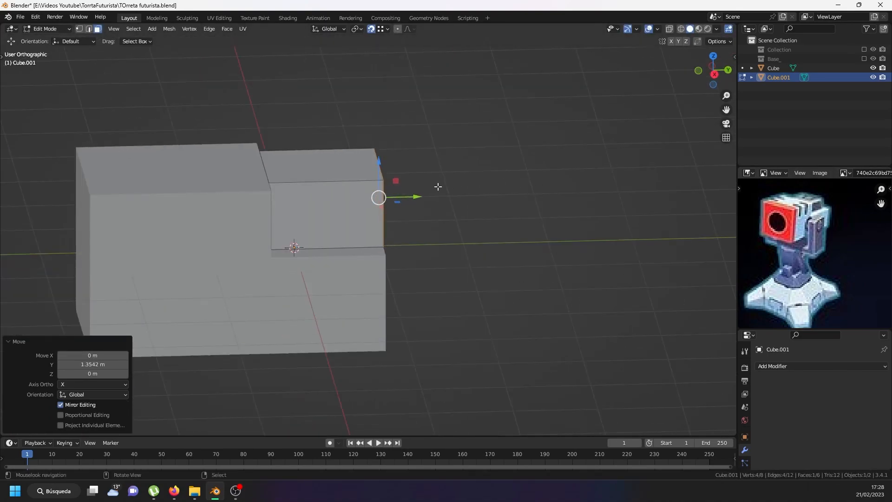
{"action": "middle_click_drag", "start_coordinate": [436, 185], "coordinate": [393, 188]}
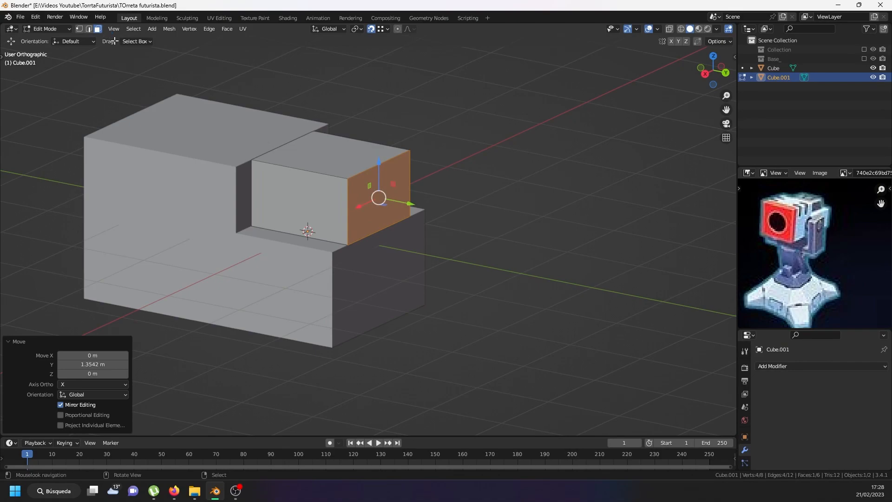
{"action": "left_click", "coordinate": [365, 164]}
{"action": "scroll", "coordinate": [365, 159], "scroll_direction": "up", "scroll_amount": 3}
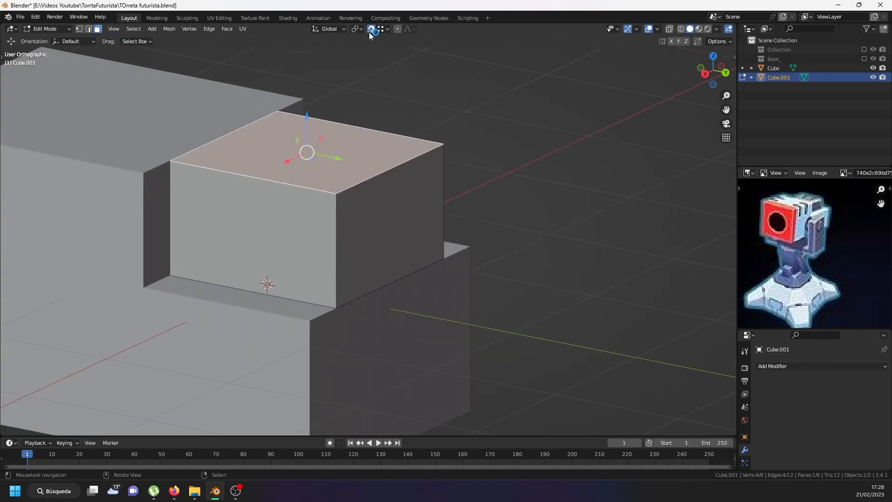
{"action": "left_click_drag", "start_coordinate": [310, 118], "coordinate": [307, 134]}
Move the new block's positive-Y top edge slightly inward along Y to slope its end face
{"action": "middle_click_drag", "start_coordinate": [307, 135], "coordinate": [356, 184]}
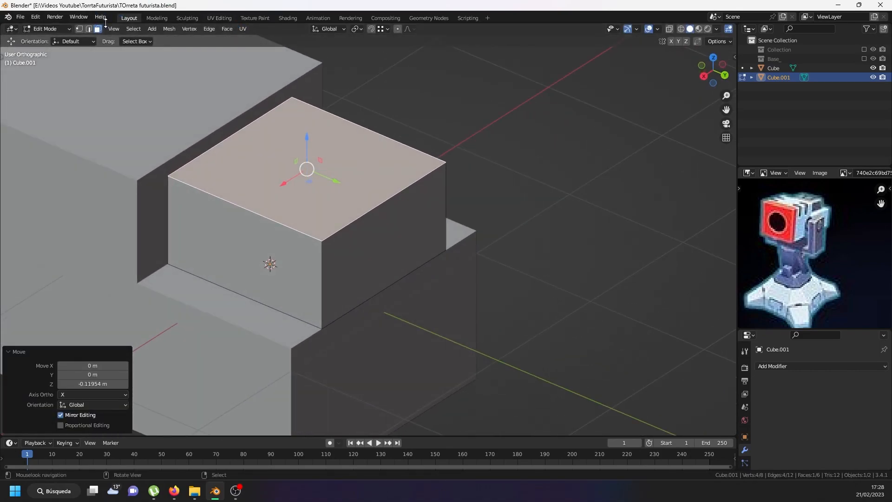
{"action": "left_click", "coordinate": [89, 29]}
{"action": "left_click", "coordinate": [401, 207]}
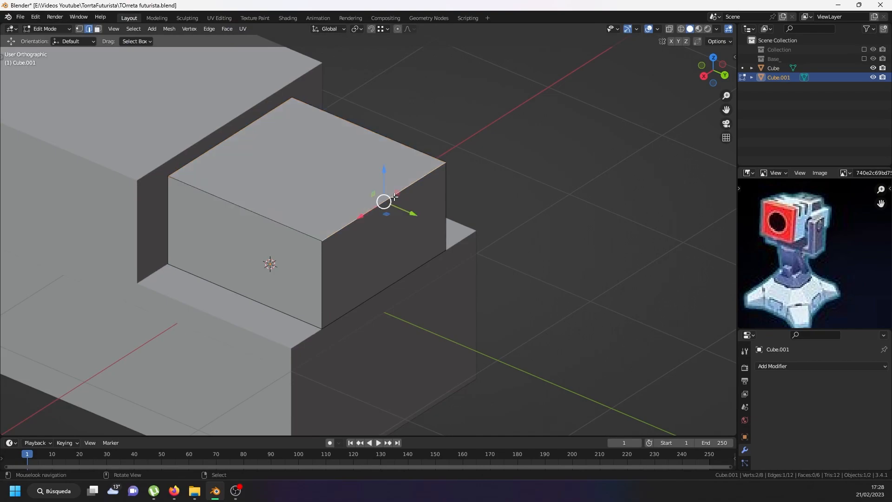
{"action": "key", "text": "g"}
{"action": "key", "text": "y"}
{"action": "left_click_drag", "start_coordinate": [404, 213], "coordinate": [394, 210]}
Scale the new block's two side top edges inward along X to taper its sides, and return to Object Mode
{"action": "middle_click_drag", "start_coordinate": [408, 201], "coordinate": [375, 214]}
{"action": "scroll", "coordinate": [452, 182], "scroll_direction": "down", "scroll_amount": 5}
{"action": "middle_click_drag", "start_coordinate": [464, 185], "coordinate": [449, 199]}
{"action": "scroll", "coordinate": [382, 192], "scroll_direction": "up", "scroll_amount": 3}
{"action": "left_click", "coordinate": [377, 168]}
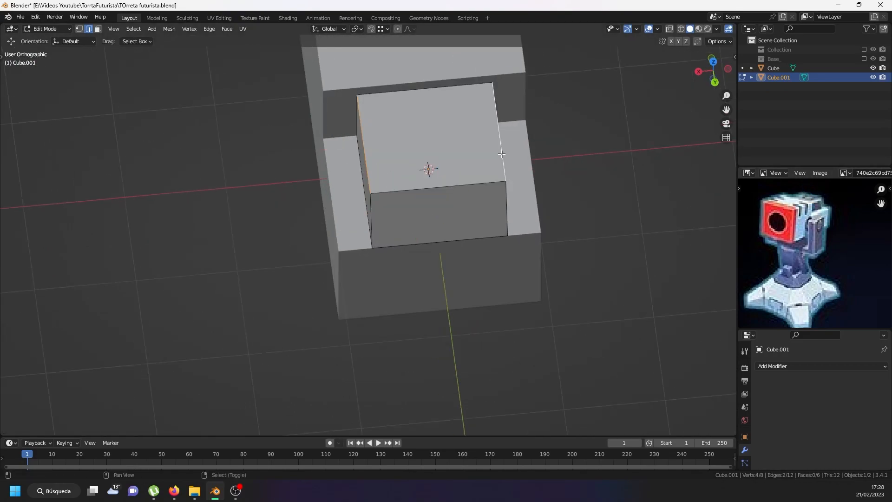
{"action": "scroll", "coordinate": [548, 154], "scroll_direction": "up", "scroll_amount": 2}
{"action": "key", "text": "s"}
{"action": "key", "text": "x"}
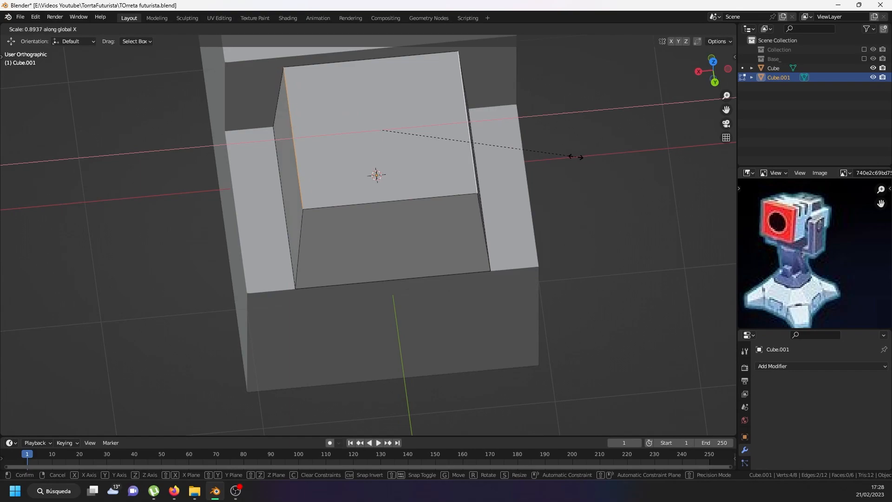
{"action": "left_click", "coordinate": [553, 155]}
{"action": "key", "text": "Tab"}
{"action": "scroll", "coordinate": [539, 168], "scroll_direction": "down", "scroll_amount": 3}
{"action": "middle_click_drag", "start_coordinate": [539, 164], "coordinate": [508, 199]}
{"action": "left_click", "coordinate": [590, 144]}
{"action": "scroll", "coordinate": [508, 199], "scroll_direction": "up", "scroll_amount": 1}
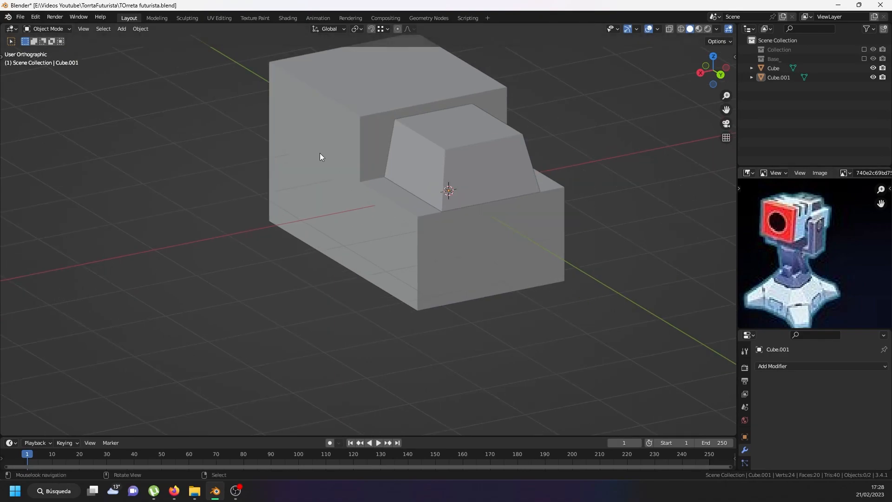
Add a vertical loop cut around the main body's taller section, slid toward its negative-Y end
{"action": "middle_click_drag", "start_coordinate": [320, 156], "coordinate": [394, 165]}
{"action": "left_click", "coordinate": [380, 166]}
{"action": "key", "text": "Tab"}
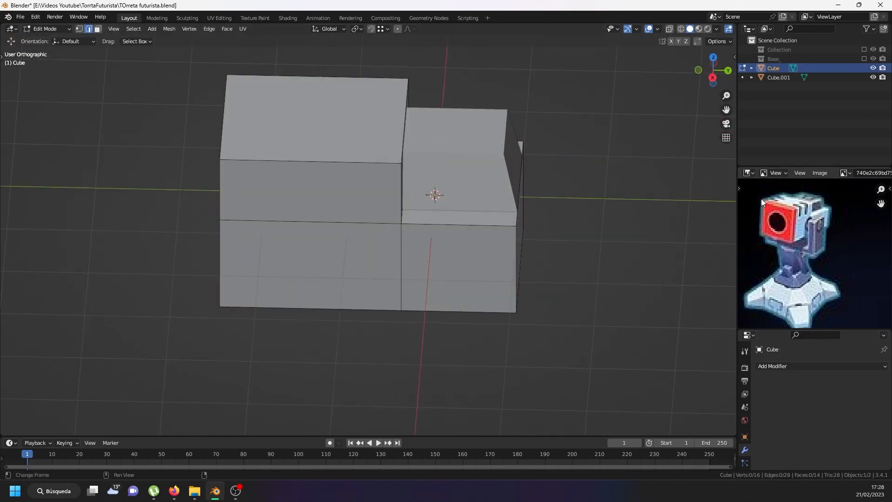
{"action": "key", "text": "ctrl+r"}
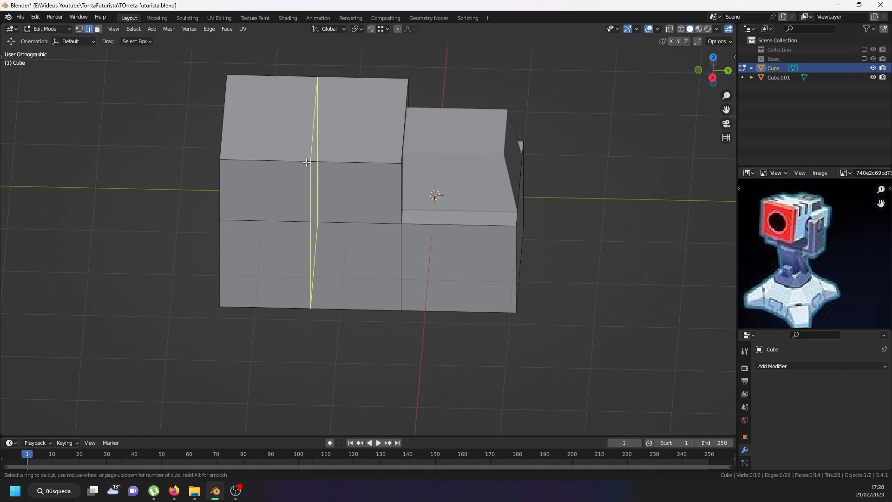
{"action": "left_click", "coordinate": [306, 163]}
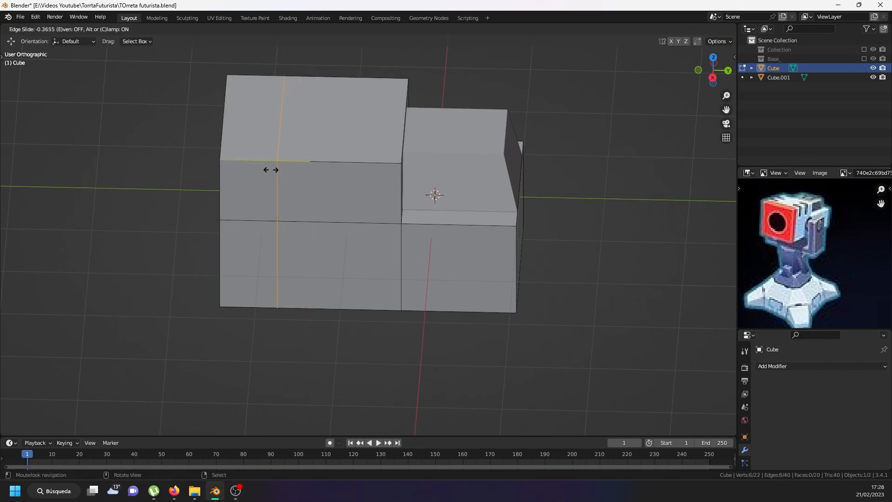
{"action": "left_click", "coordinate": [243, 176]}
Add two evenly spaced vertical loop cuts between the previous cut and the step face
{"action": "key", "text": "ctrl+r"}
{"action": "left_click", "coordinate": [292, 158]}
{"action": "right_click", "coordinate": [293, 158]}
Bevel the two evenly spaced loops into narrow bands with a width of about 0.069 m
{"action": "left_click", "coordinate": [300, 191], "text": "alt"}
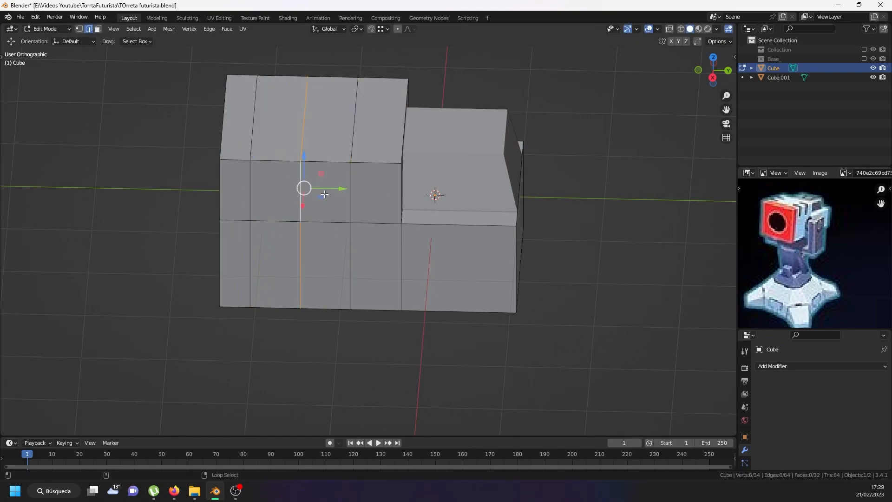
{"action": "left_click", "coordinate": [349, 191], "text": "alt+shift"}
{"action": "scroll", "coordinate": [367, 192], "scroll_direction": "up", "scroll_amount": 1}
{"action": "key", "text": "ctrl+b"}
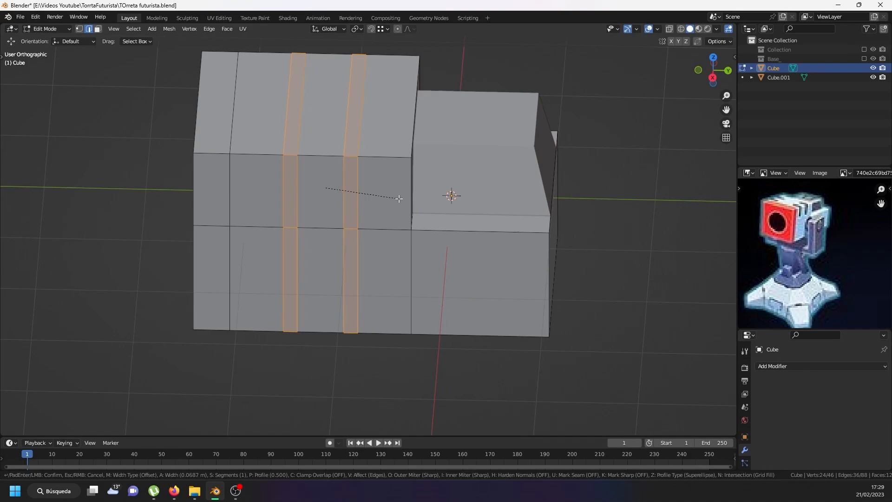
{"action": "left_click", "coordinate": [399, 198]}
Add a centred lengthwise loop cut along the body and bevel it to a width of about 0.56 m
{"action": "middle_click_drag", "start_coordinate": [324, 185], "coordinate": [320, 163]}
{"action": "key", "text": "ctrl+r"}
{"action": "left_click", "coordinate": [320, 159]}
{"action": "right_click", "coordinate": [319, 160]}
{"action": "key", "text": "ctrl+b"}
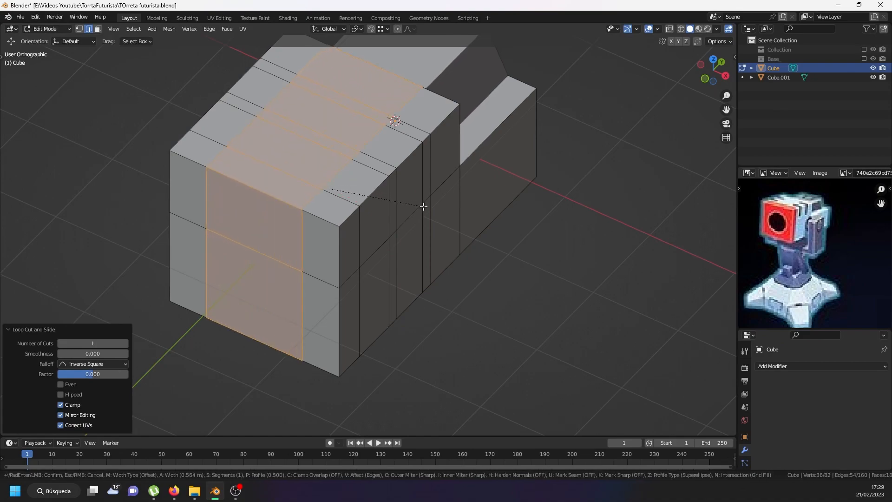
{"action": "left_click", "coordinate": [422, 205]}
Extrude the two narrow bands' upper-side and outer-top faces on the positive-X side in place, and shrink them inward to form grooves
{"action": "middle_click_drag", "start_coordinate": [420, 205], "coordinate": [369, 194]}
{"action": "left_click", "coordinate": [98, 28]}
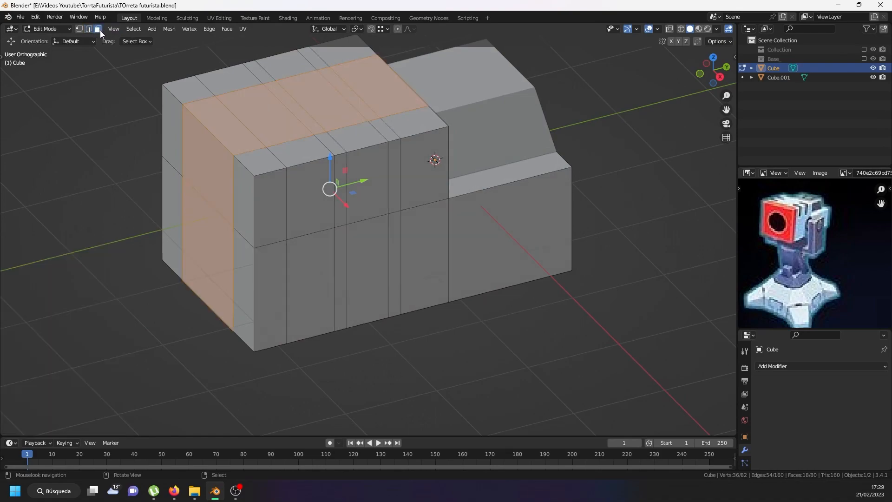
{"action": "left_click", "coordinate": [341, 177]}
{"action": "left_click", "coordinate": [331, 143], "text": "shift"}
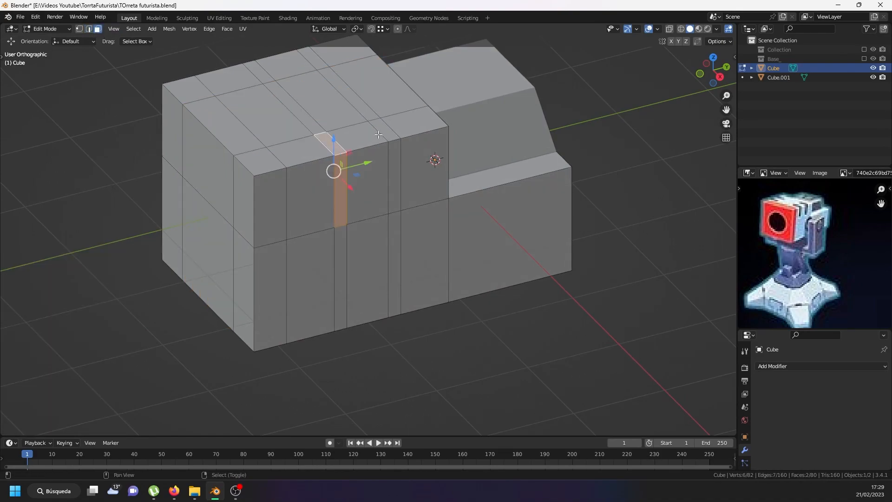
{"action": "left_click", "coordinate": [385, 132], "text": "shift"}
{"action": "left_click", "coordinate": [390, 157], "text": "shift"}
{"action": "scroll", "coordinate": [383, 155], "scroll_direction": "up", "scroll_amount": 3}
{"action": "middle_click_drag", "start_coordinate": [372, 154], "coordinate": [472, 157]}
{"action": "key", "text": "e"}
{"action": "right_click", "coordinate": [423, 161]}
{"action": "key", "text": "alt+s"}
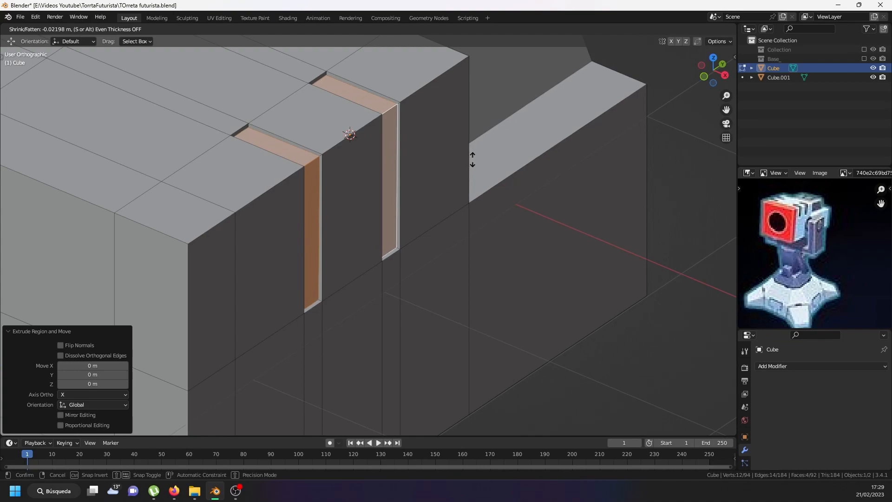
{"action": "left_click", "coordinate": [468, 164]}
Flatten the top floor faces of both grooves by scaling them to 0 along Z
{"action": "middle_click_drag", "start_coordinate": [469, 164], "coordinate": [313, 144]}
{"action": "left_click", "coordinate": [267, 133]}
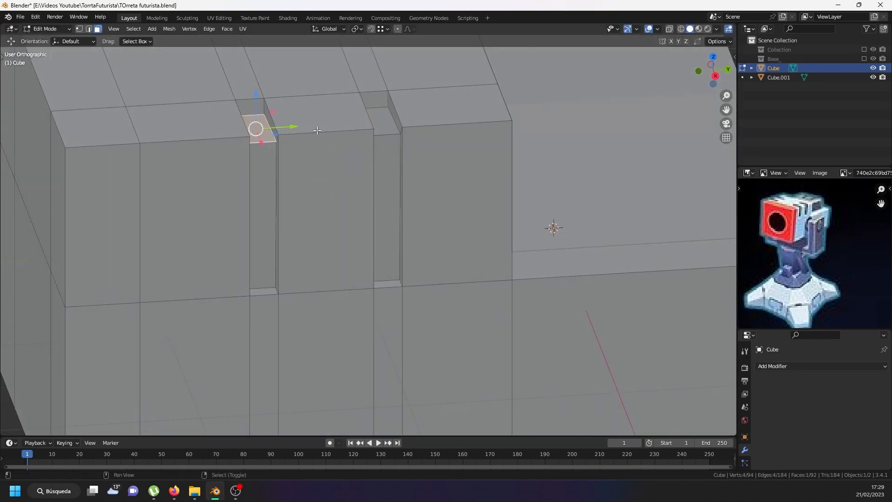
{"action": "left_click", "coordinate": [388, 119], "text": "shift"}
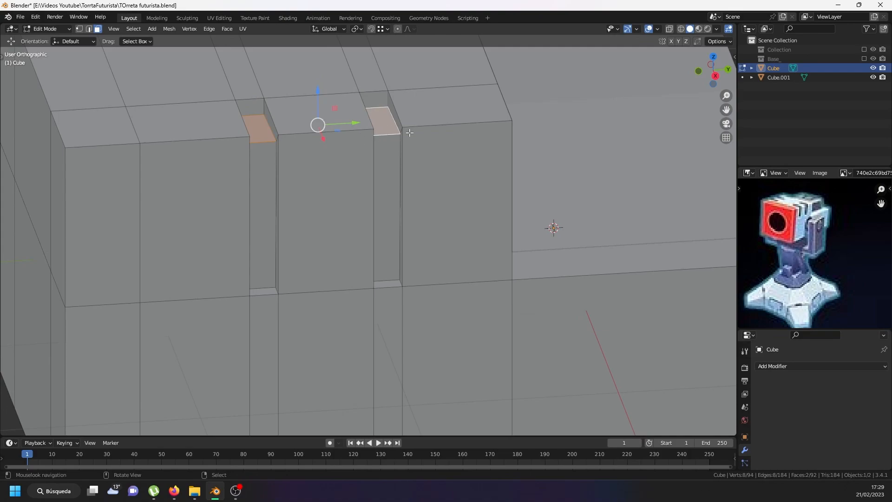
{"action": "key", "text": "s"}
{"action": "key", "text": "z"}
{"action": "key", "text": "0"}
{"action": "key", "text": "Return"}
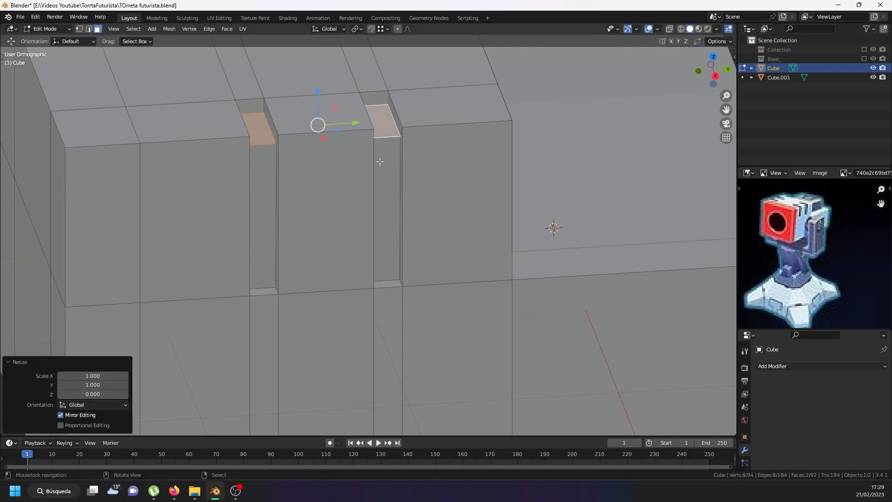
Flatten the vertical floor faces of both side grooves by scaling them to 0 along X
{"action": "left_click", "coordinate": [378, 160]}
{"action": "left_click", "coordinate": [267, 197], "text": "shift"}
{"action": "key", "text": "s"}
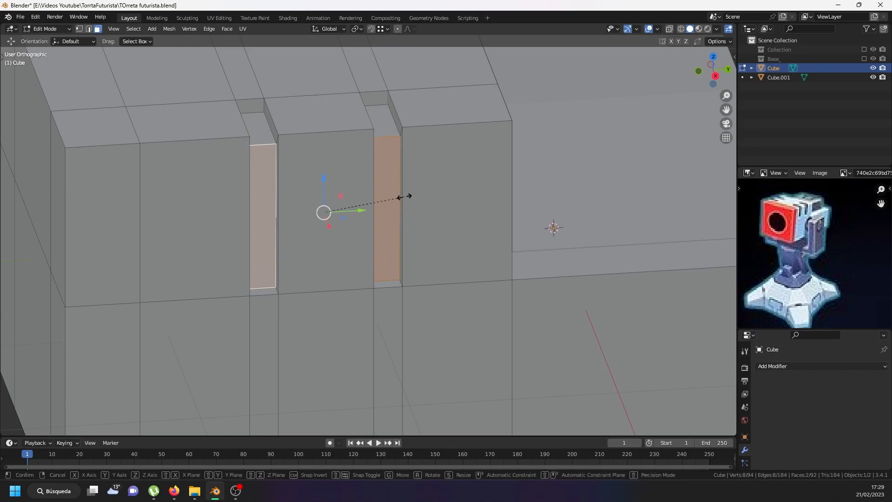
{"action": "key", "text": "x"}
{"action": "left_click", "coordinate": [399, 197]}
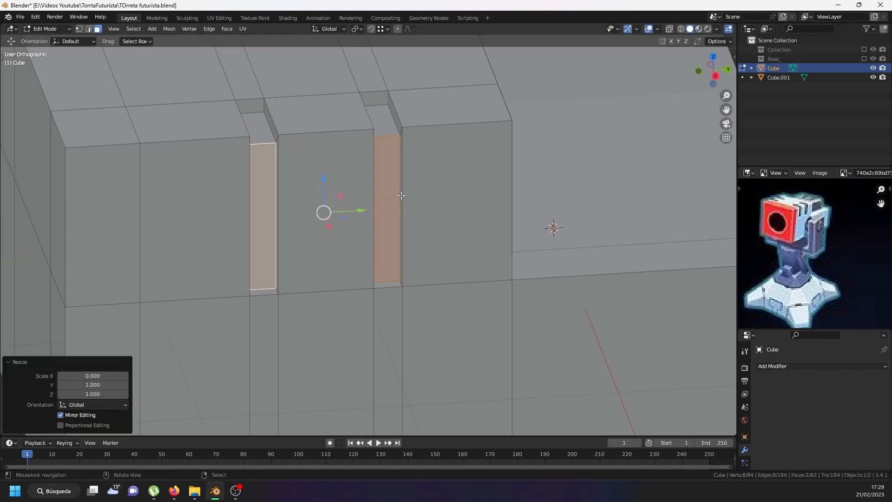
Symmetrize the whole body mesh with the direction +X to -X
{"action": "scroll", "coordinate": [400, 196], "scroll_direction": "down", "scroll_amount": 5}
{"action": "key", "text": "Tab"}
{"action": "middle_click_drag", "start_coordinate": [364, 201], "coordinate": [343, 184]}
{"action": "key", "text": "Tab"}
{"action": "key", "text": "a"}
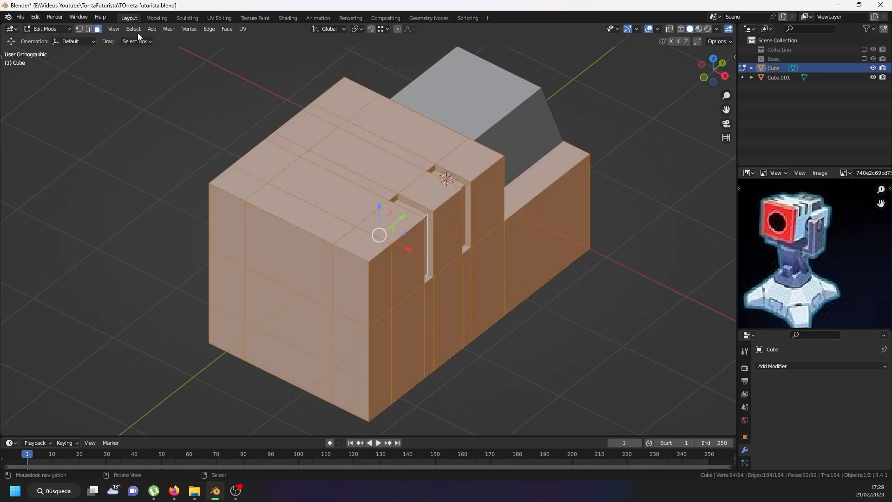
{"action": "left_click", "coordinate": [167, 29]}
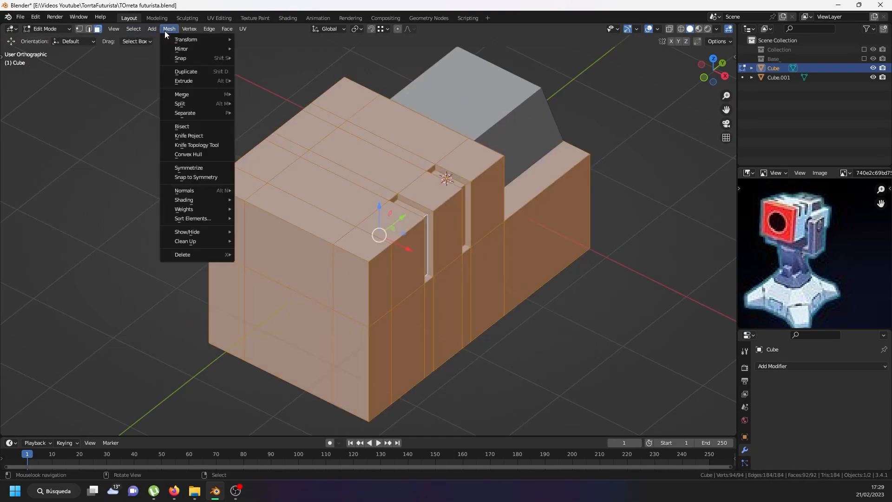
{"action": "left_click", "coordinate": [198, 167]}
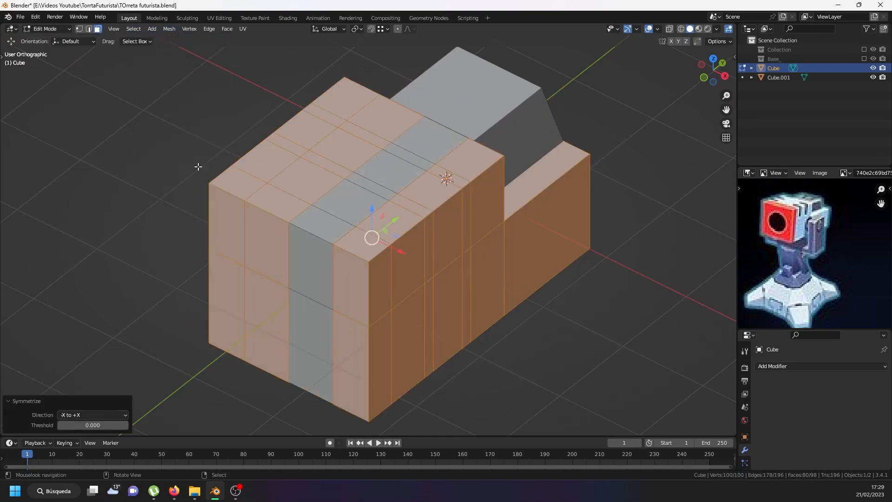
{"action": "left_click", "coordinate": [83, 414]}
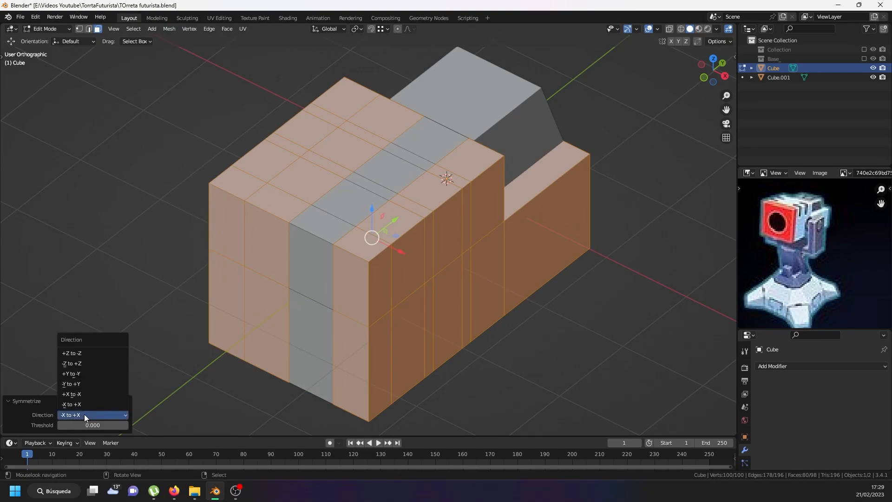
{"action": "left_click", "coordinate": [97, 392]}
{"action": "key", "text": "Tab"}
Bevel the vertical edge loop near the body's negative-Y end to a width of about 0.03 m and extrude the band in place
{"action": "middle_click_drag", "start_coordinate": [362, 313], "coordinate": [320, 281]}
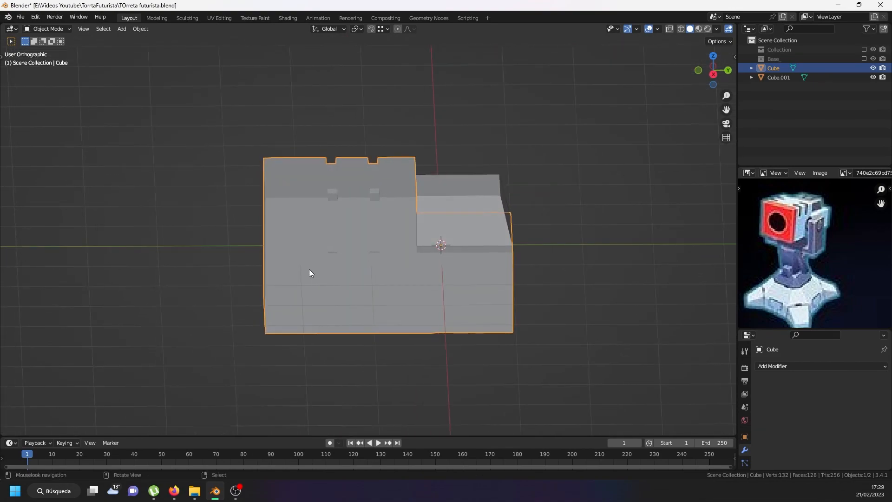
{"action": "key", "text": "Tab"}
{"action": "scroll", "coordinate": [288, 225], "scroll_direction": "up", "scroll_amount": 1}
{"action": "right_click", "coordinate": [284, 223]}
{"action": "left_click", "coordinate": [89, 28]}
{"action": "left_click", "coordinate": [288, 230], "text": "alt"}
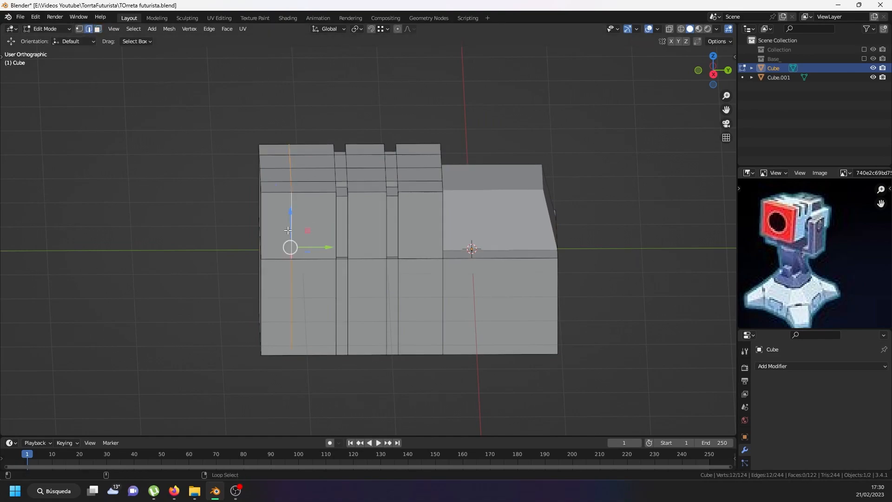
{"action": "scroll", "coordinate": [288, 230], "scroll_direction": "up", "scroll_amount": 3}
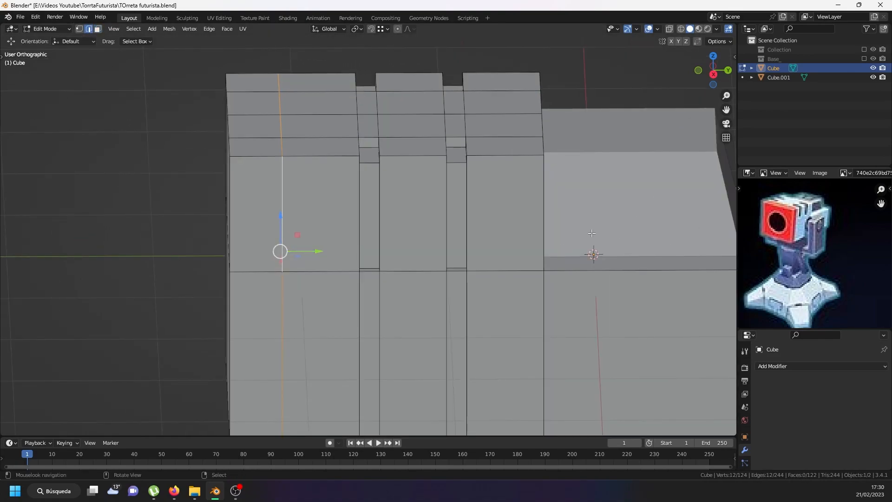
{"action": "key", "text": "ctrl+b"}
{"action": "left_click", "coordinate": [330, 239]}
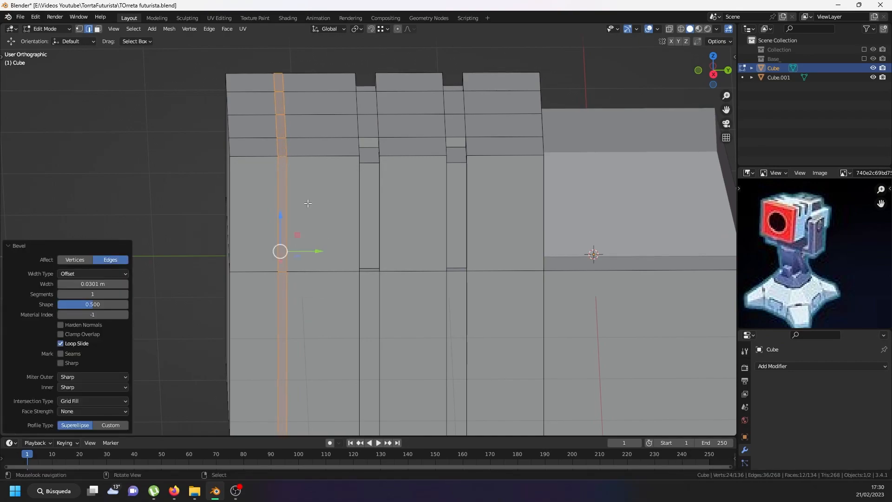
{"action": "key", "text": "e"}
{"action": "key", "text": "Escape"}
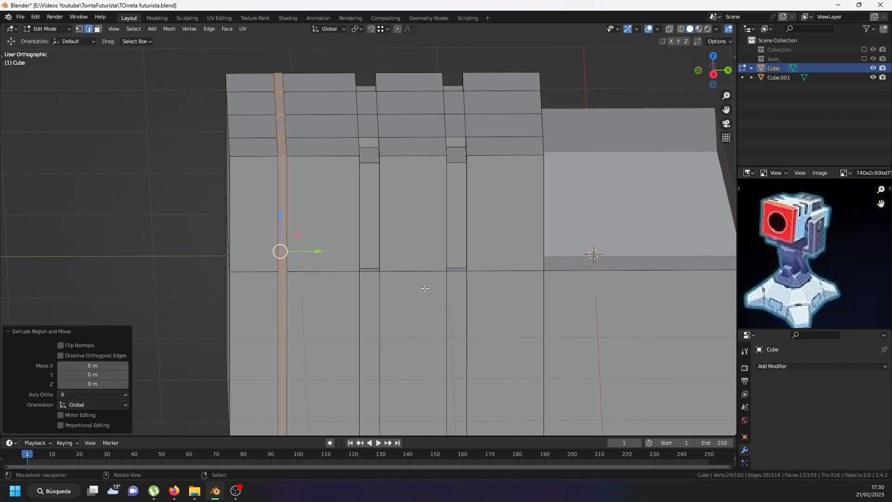
{"action": "key", "text": "alt+s"}
{"action": "left_click", "coordinate": [417, 305]}
{"action": "middle_click_drag", "start_coordinate": [362, 284], "coordinate": [411, 285]}
{"action": "key", "text": "alt+s"}
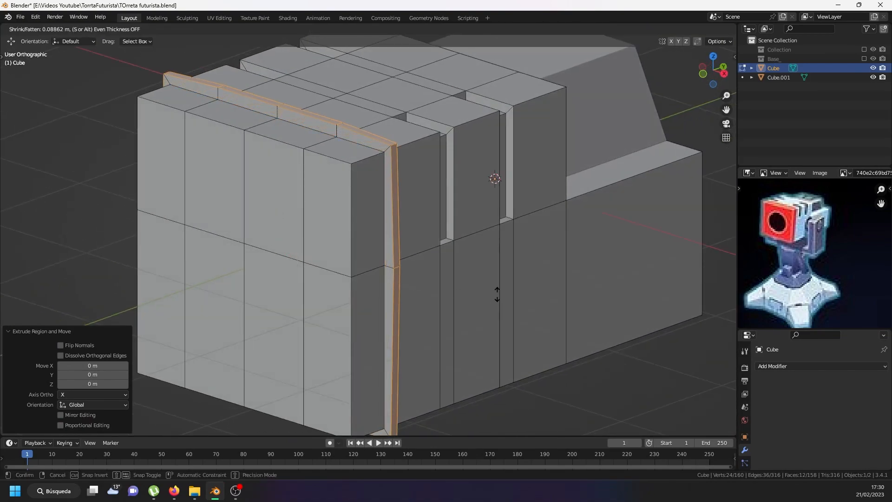
{"action": "key", "text": "Escape"}
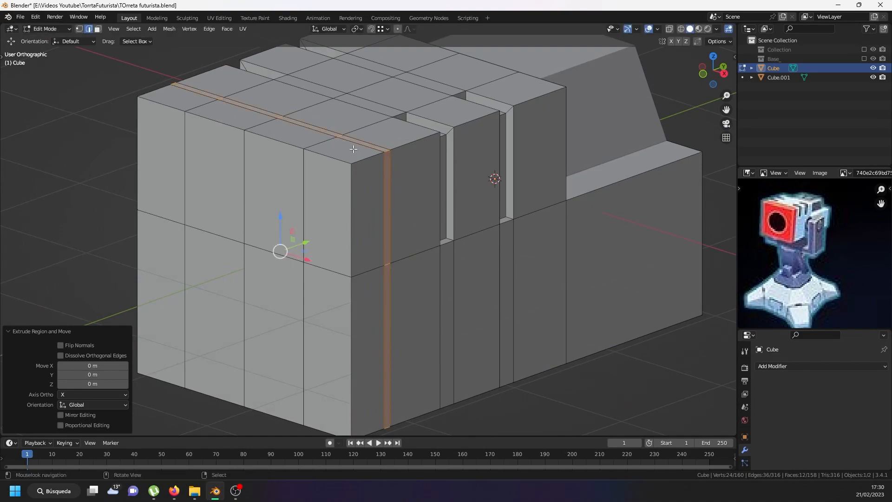
Scale the extruded band to 0.965 on all axes to sink it into a thin groove around the body
{"action": "key", "text": "s"}
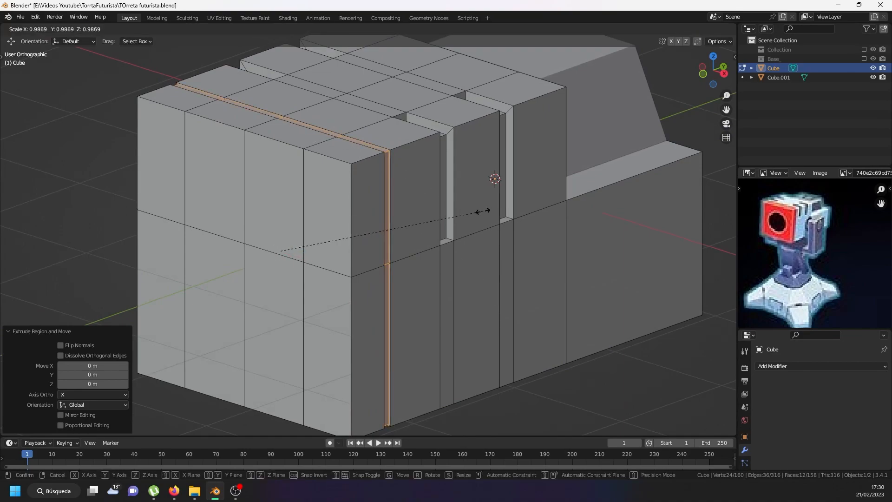
{"action": "left_click", "coordinate": [479, 212]}
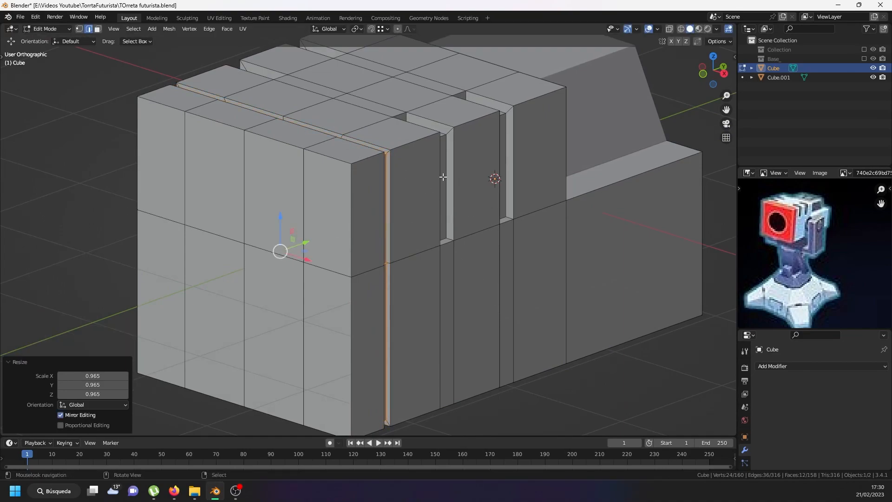
{"action": "key", "text": "Tab"}
{"action": "scroll", "coordinate": [409, 203], "scroll_direction": "down", "scroll_amount": 3}
{"action": "middle_click_drag", "start_coordinate": [416, 210], "coordinate": [299, 207]}
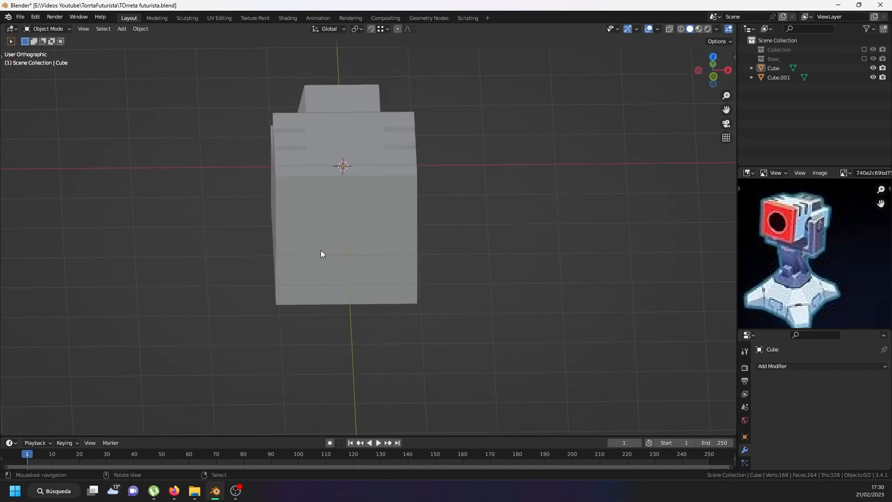
Keep a hidden duplicate of the main body in place as a backup and save the file
{"action": "key", "text": "KP_1"}
{"action": "scroll", "coordinate": [327, 210], "scroll_direction": "down", "scroll_amount": 4}
{"action": "scroll", "coordinate": [322, 91], "scroll_direction": "up", "scroll_amount": 4}
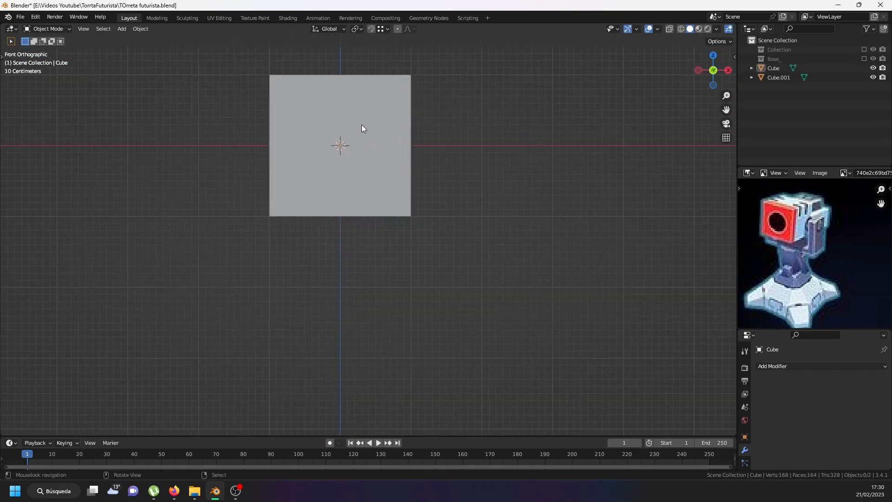
{"action": "left_click", "coordinate": [361, 126]}
{"action": "middle_click_drag", "start_coordinate": [361, 128], "coordinate": [304, 211], "text": "shift"}
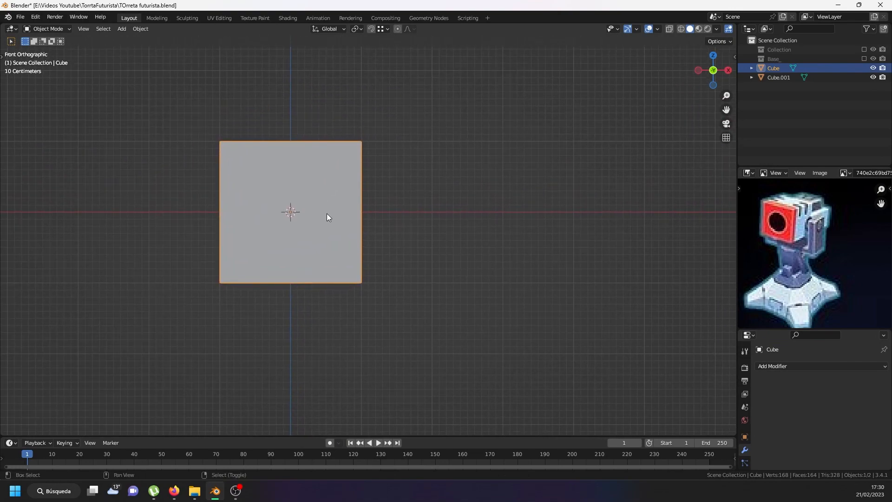
{"action": "key", "text": "shift+d"}
{"action": "key", "text": "Escape"}
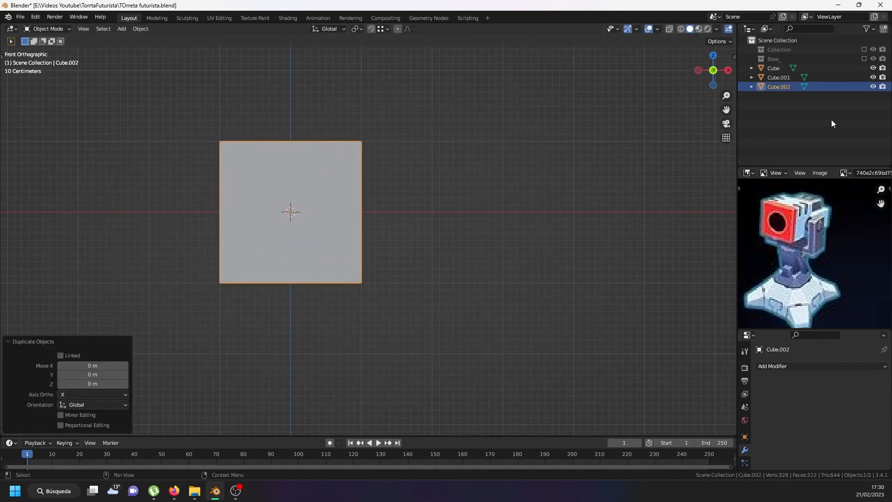
{"action": "left_click", "coordinate": [873, 86]}
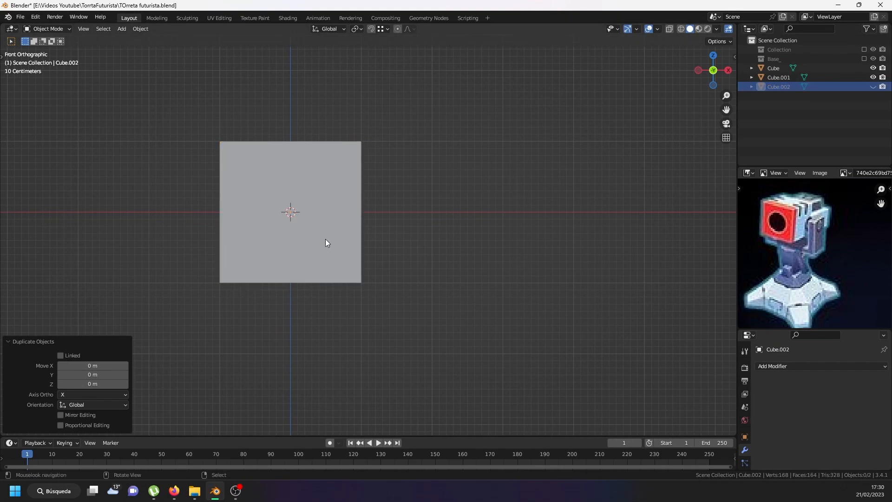
{"action": "key", "text": "ctrl+s"}
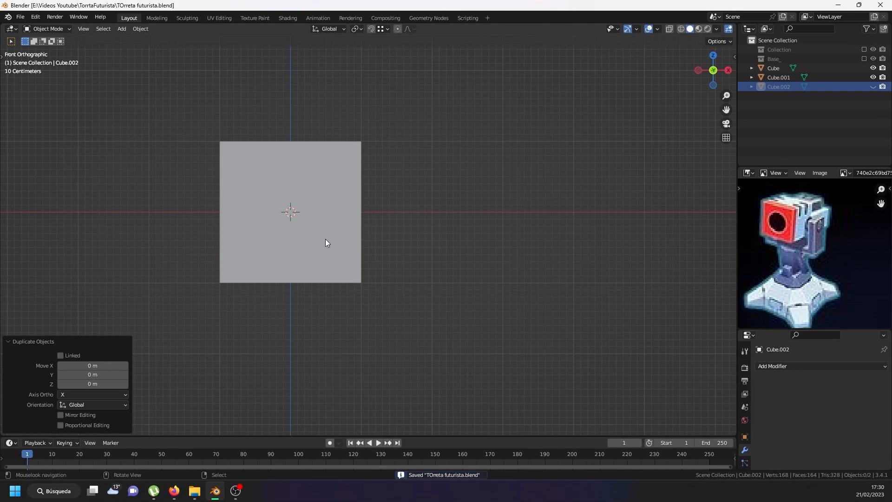
Add a mesh circle at the 3D cursor and rotate its geometry 90° about X
{"action": "key", "text": "shift+a"}
{"action": "mouse_move", "coordinate": [325, 239]}
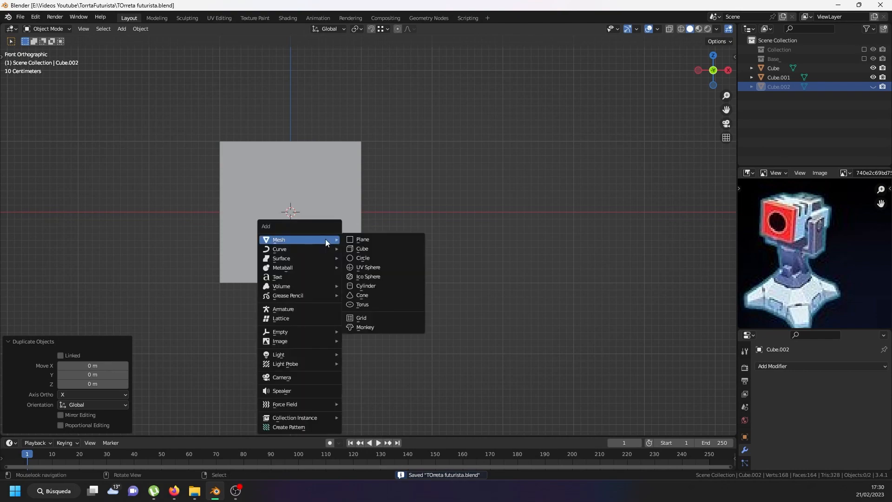
{"action": "left_click", "coordinate": [370, 257]}
{"action": "key", "text": "Tab"}
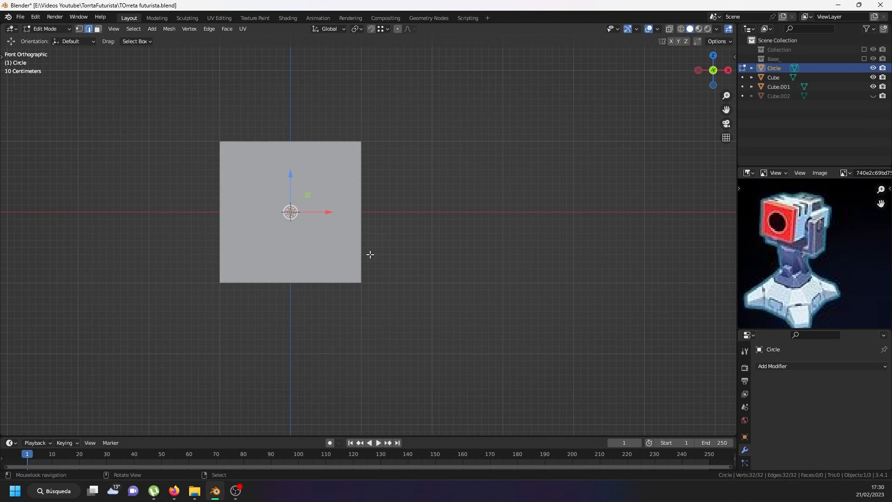
{"action": "key", "text": "shift+z"}
{"action": "type", "text": "rx90"}
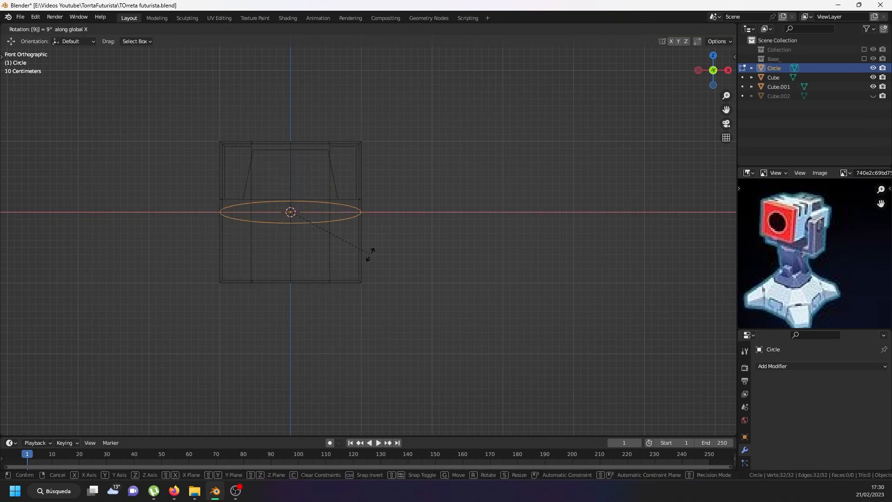
{"action": "key", "text": "Return"}
Scale the circle to about 0.6 so it fits within the body's square end face
{"action": "key", "text": "s"}
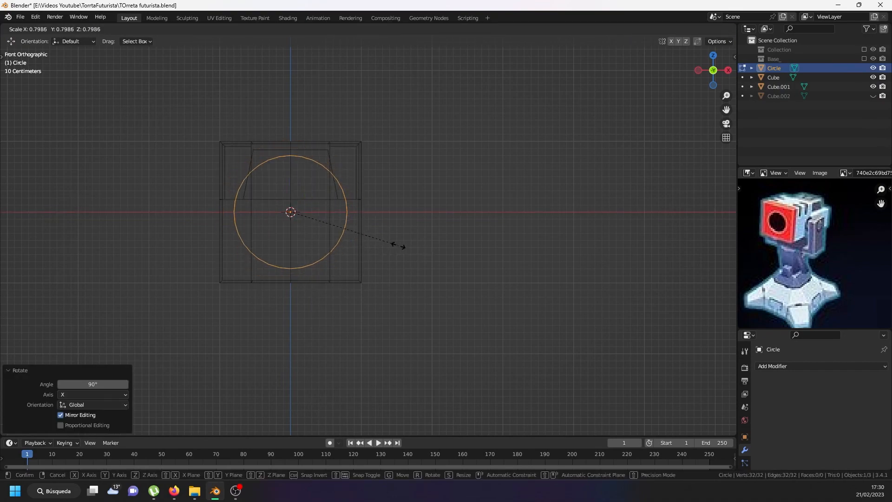
{"action": "left_click", "coordinate": [370, 238]}
{"action": "key", "text": "shift+z"}
Move the circle about 2.82 m in negative Y, just outside the body's flat end face, and keep its mesh open for editing
{"action": "mouse_move", "coordinate": [370, 239]}
{"action": "middle_mouse_down"}
{"action": "mouse_move", "coordinate": [298, 218]}
{"action": "mouse_move", "coordinate": [267, 238]}
{"action": "middle_mouse_up"}
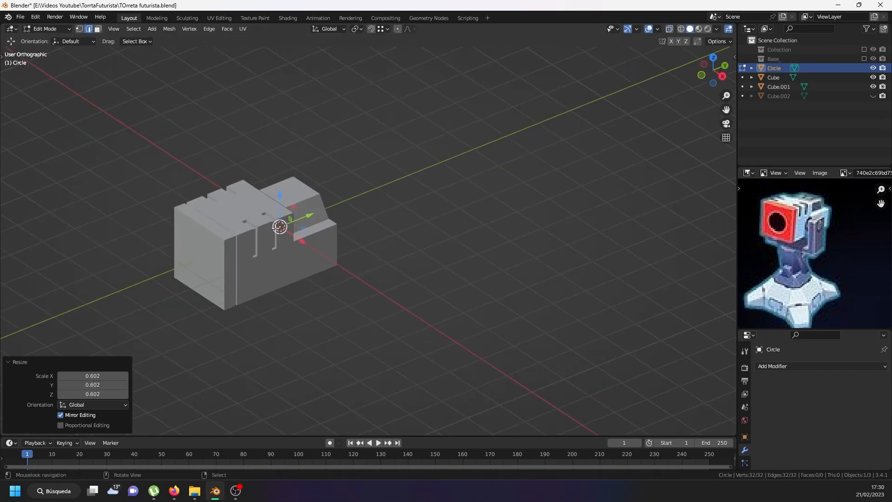
{"action": "key", "text": "g"}
{"action": "key", "text": "y"}
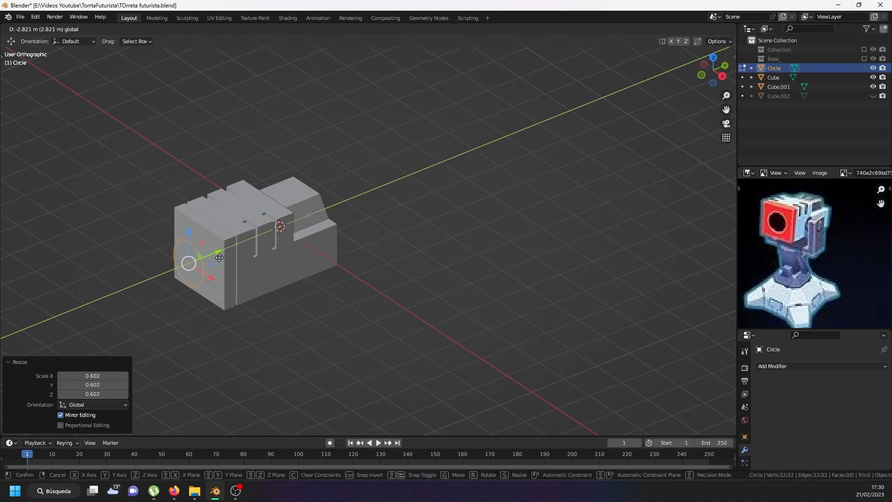
{"action": "left_click", "coordinate": [219, 257]}
{"action": "scroll", "coordinate": [157, 252], "scroll_direction": "up", "scroll_amount": 4}
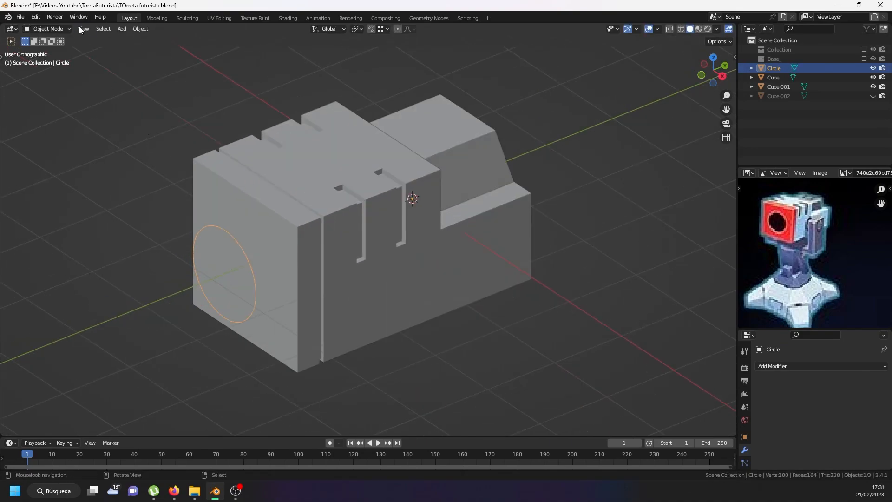
{"action": "left_click", "coordinate": [64, 31]}
{"action": "left_click", "coordinate": [66, 52]}
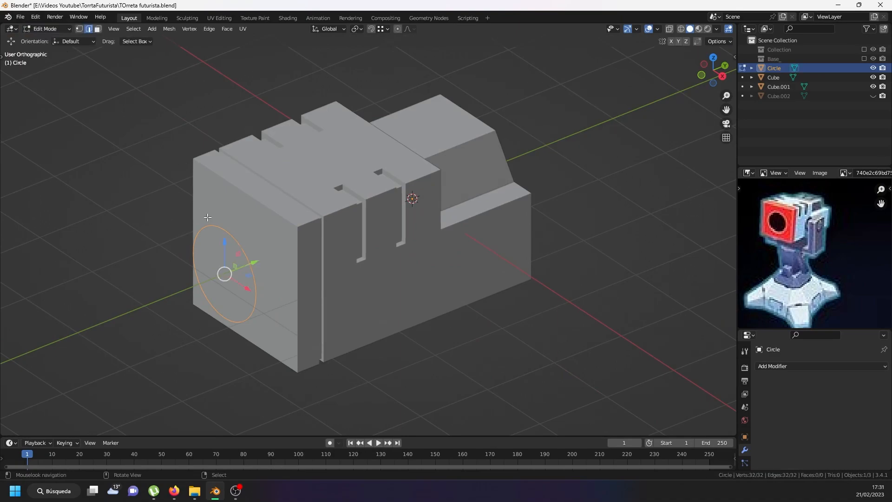
Fill the circle with a face, extrude it along Y into a cylinder that enters the body's end, and leave mesh editing
{"action": "left_click", "coordinate": [80, 29]}
{"action": "scroll", "coordinate": [227, 250], "scroll_direction": "up", "scroll_amount": 3}
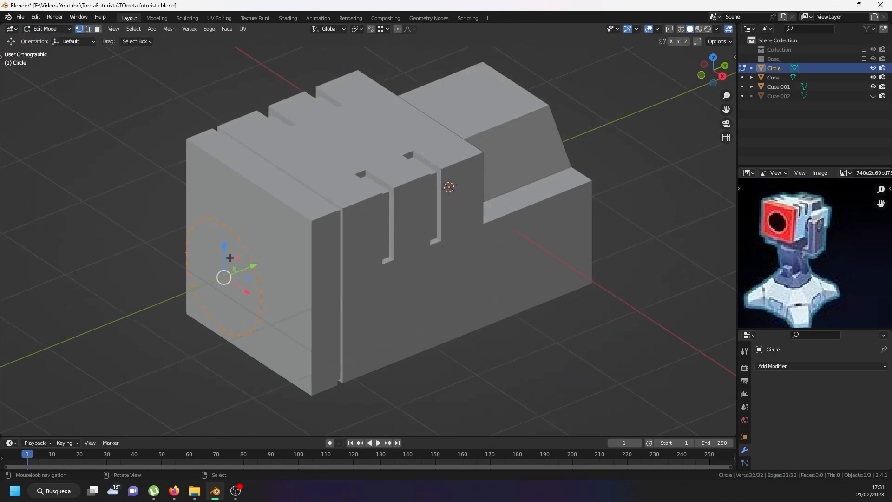
{"action": "key", "text": "f"}
{"action": "scroll", "coordinate": [308, 264], "scroll_direction": "down", "scroll_amount": 2}
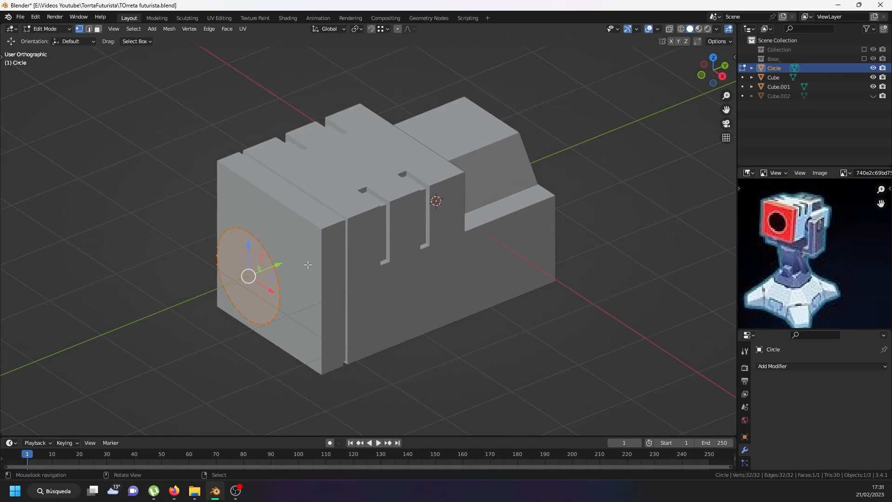
{"action": "middle_click_drag", "start_coordinate": [297, 267], "coordinate": [287, 274]}
{"action": "key", "text": "e"}
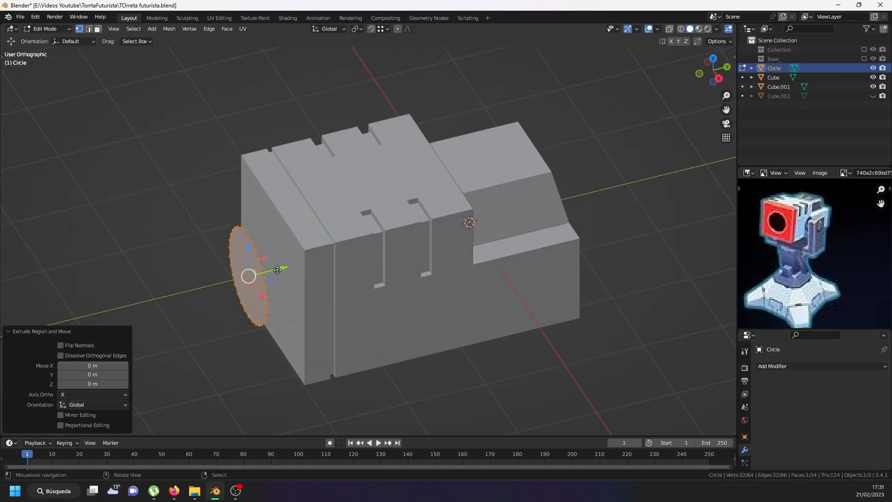
{"action": "left_click", "coordinate": [348, 256]}
{"action": "key", "text": "Tab"}
{"action": "middle_click_drag", "start_coordinate": [285, 270], "coordinate": [371, 253]}
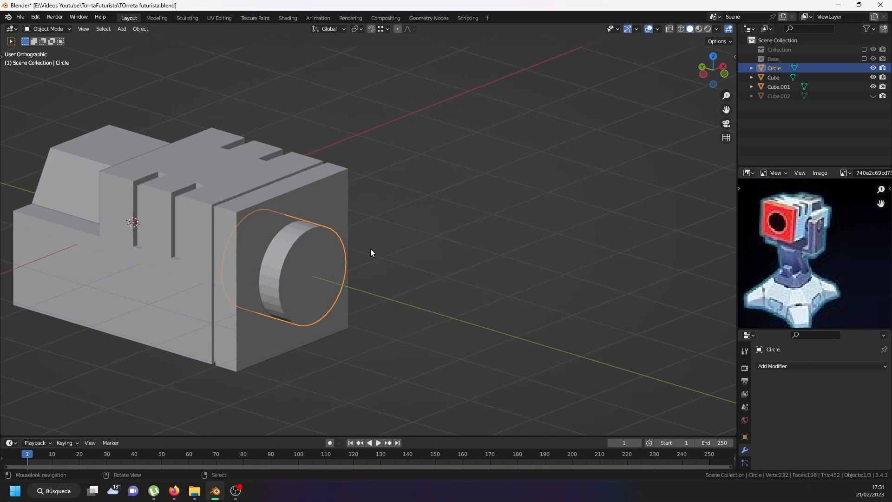
Apply smooth shading to the cylinder
{"action": "left_click", "coordinate": [144, 31]}
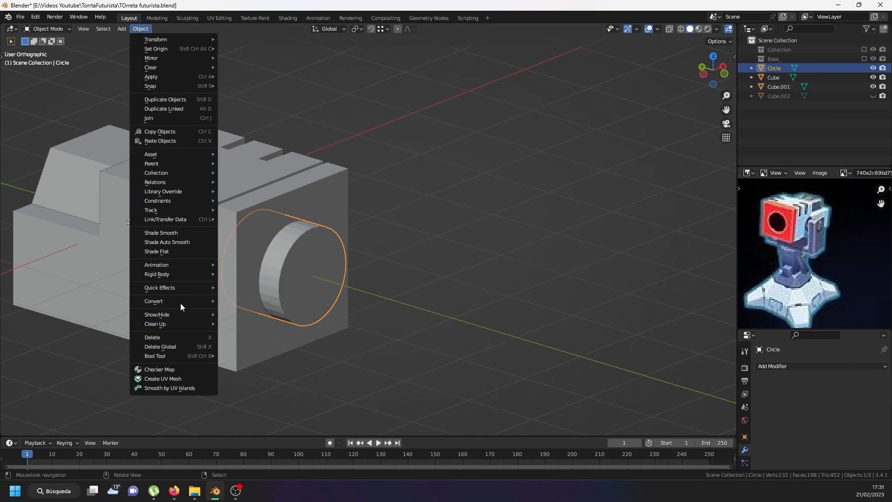
{"action": "left_click", "coordinate": [182, 233]}
{"action": "middle_click_drag", "start_coordinate": [183, 233], "coordinate": [278, 261]}
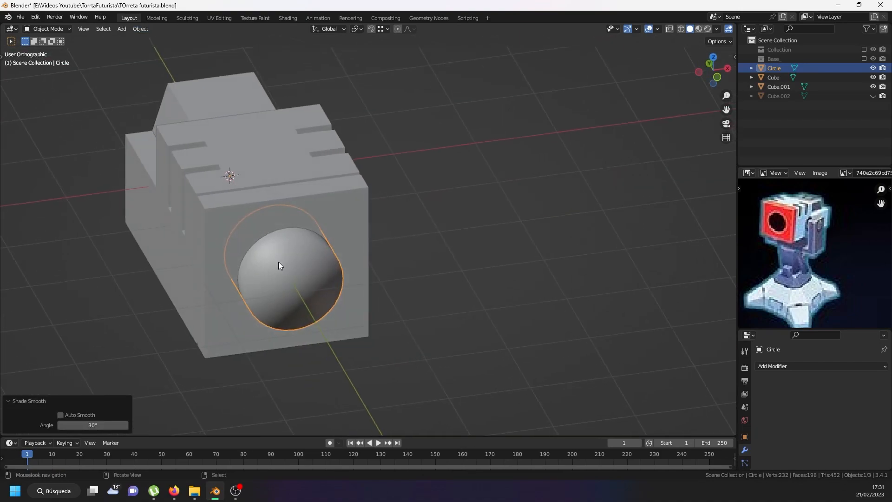
Search the add-on preferences for "bool" to check that Bool Tool is enabled
{"action": "left_click", "coordinate": [140, 29]}
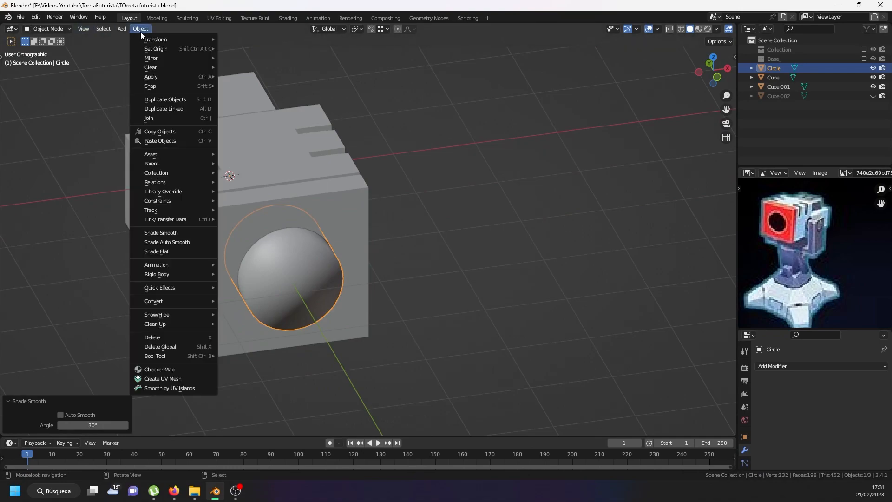
{"action": "left_click", "coordinate": [36, 18]}
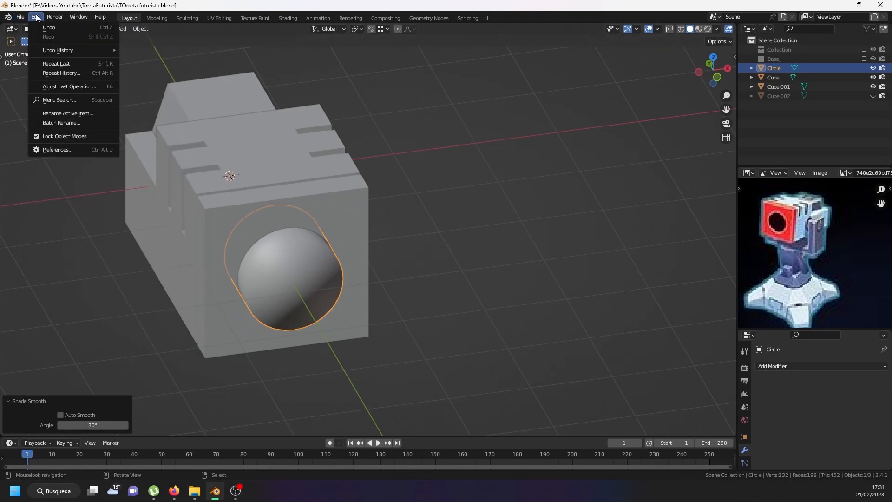
{"action": "left_click", "coordinate": [61, 149]}
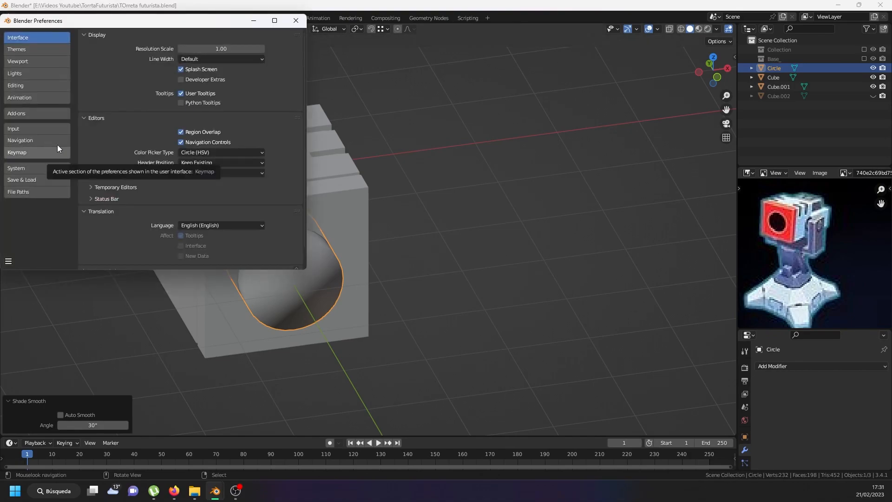
{"action": "left_click", "coordinate": [36, 109]}
{"action": "left_click", "coordinate": [246, 47]}
{"action": "type", "text": "bool"}
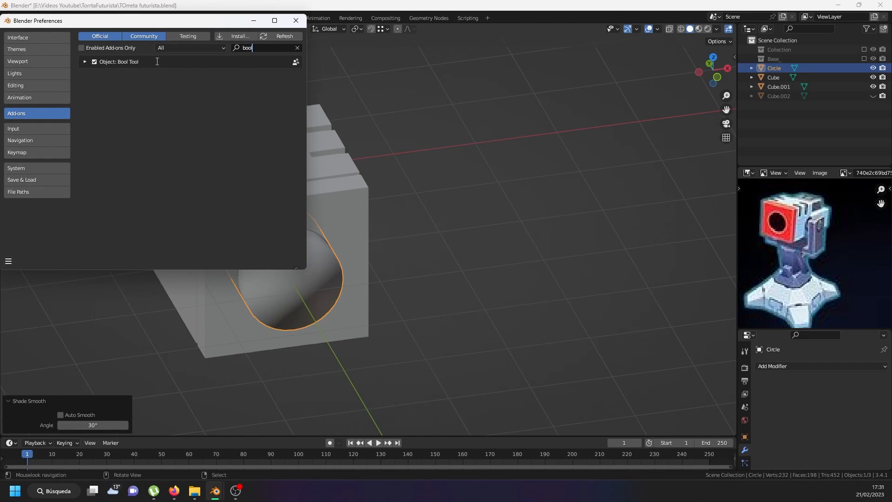
{"action": "left_click", "coordinate": [300, 21]}
Subtract the cylinder from the main body with a Bool Tool difference and set the Boolean solver to Fast
{"action": "middle_click_drag", "start_coordinate": [272, 261], "coordinate": [242, 230]}
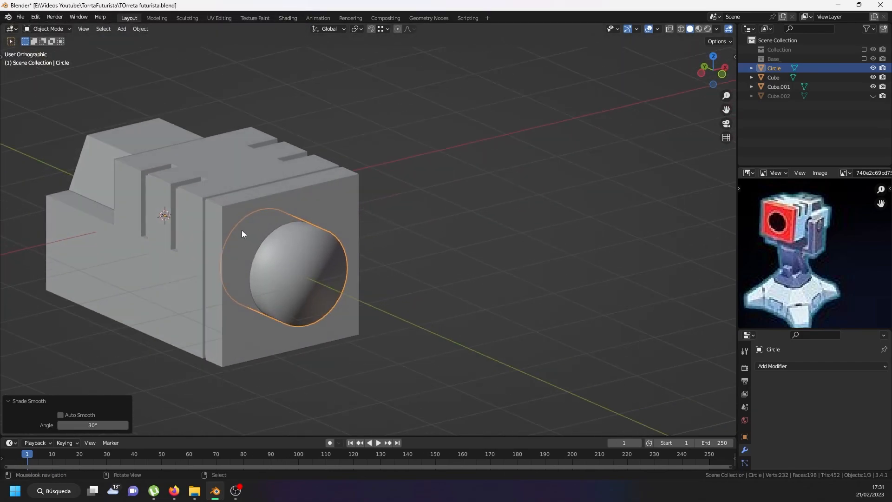
{"action": "left_click", "coordinate": [227, 211], "text": "shift"}
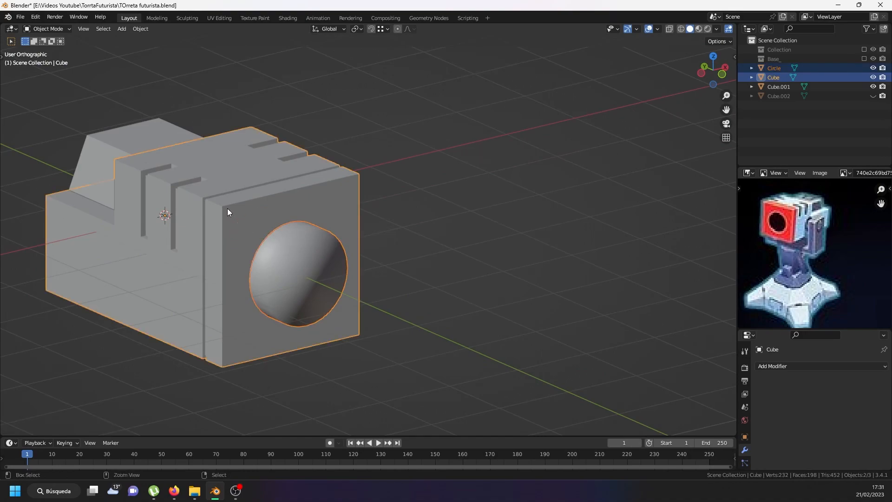
{"action": "key", "text": "ctrl+KP_Subtract"}
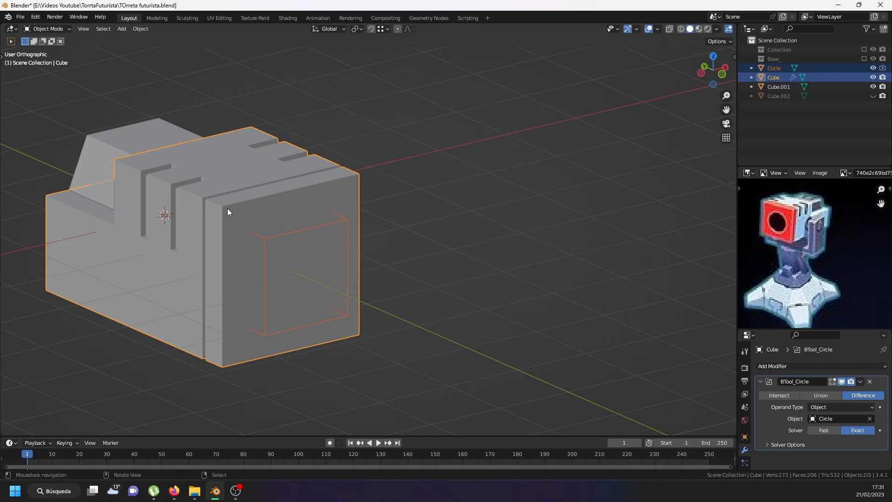
{"action": "middle_click_drag", "start_coordinate": [293, 253], "coordinate": [319, 273]}
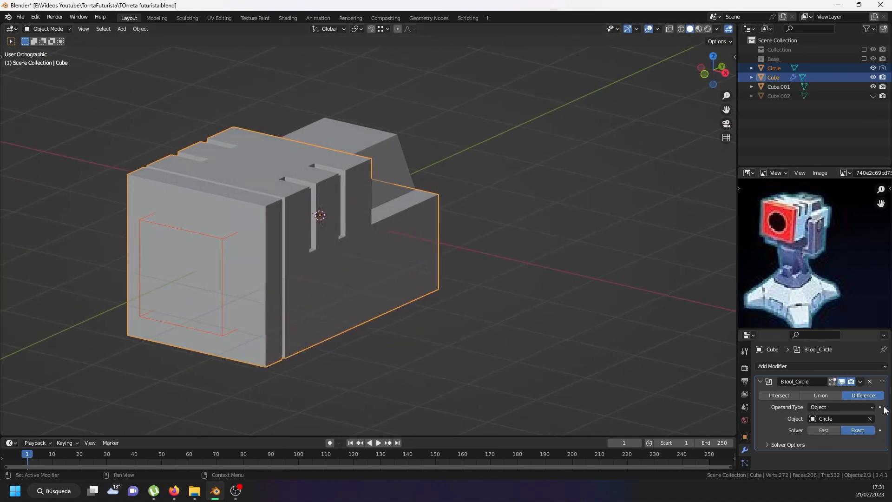
{"action": "left_click", "coordinate": [823, 430]}
{"action": "middle_click_drag", "start_coordinate": [277, 308], "coordinate": [358, 303]}
{"action": "key", "text": "Tab"}
{"action": "key", "text": "Tab"}
Enable Auto Smooth at 30° in the cylinder cutter's normals settings
{"action": "left_click", "coordinate": [341, 230]}
{"action": "left_click", "coordinate": [330, 228]}
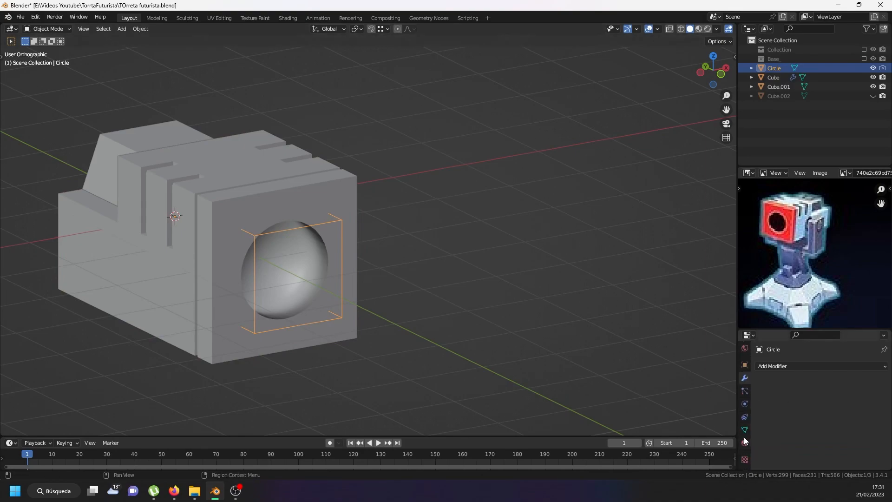
{"action": "left_click", "coordinate": [745, 430]}
{"action": "scroll", "coordinate": [785, 427], "scroll_direction": "down", "scroll_amount": 5}
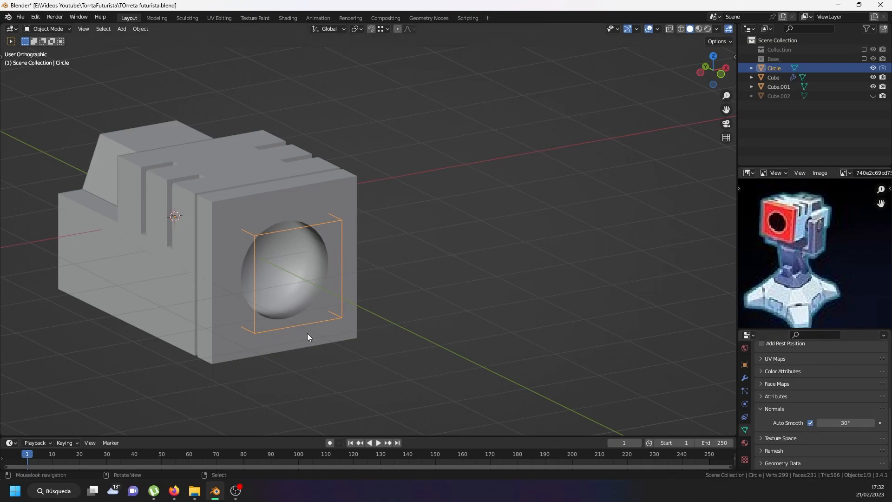
Check the cutter's mesh in Edit Mode with all of it selected, return to Object Mode and hide the cutter
{"action": "left_click", "coordinate": [347, 318]}
{"action": "left_click", "coordinate": [342, 314]}
{"action": "key", "text": "Tab"}
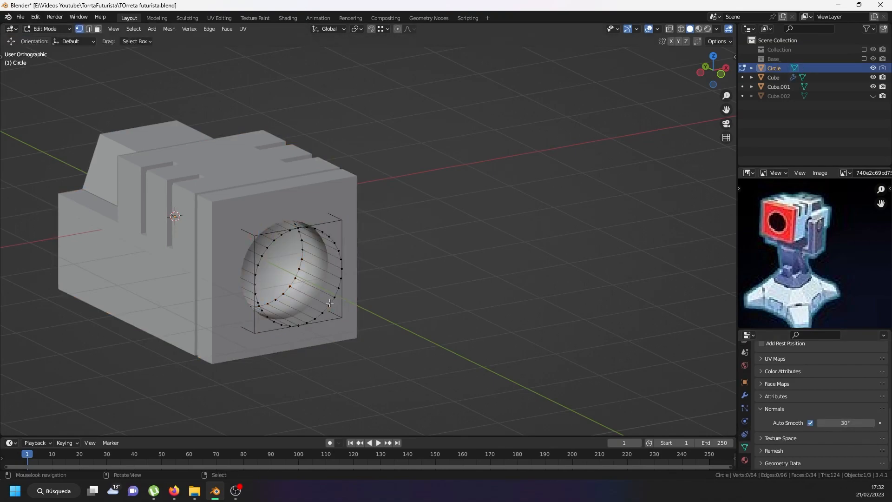
{"action": "key", "text": "a"}
{"action": "middle_click_drag", "start_coordinate": [273, 253], "coordinate": [245, 265]}
{"action": "key", "text": "Tab"}
{"action": "key", "text": "h"}
Convert the main body to a mesh so the Boolean cut becomes real geometry
{"action": "left_click", "coordinate": [296, 257]}
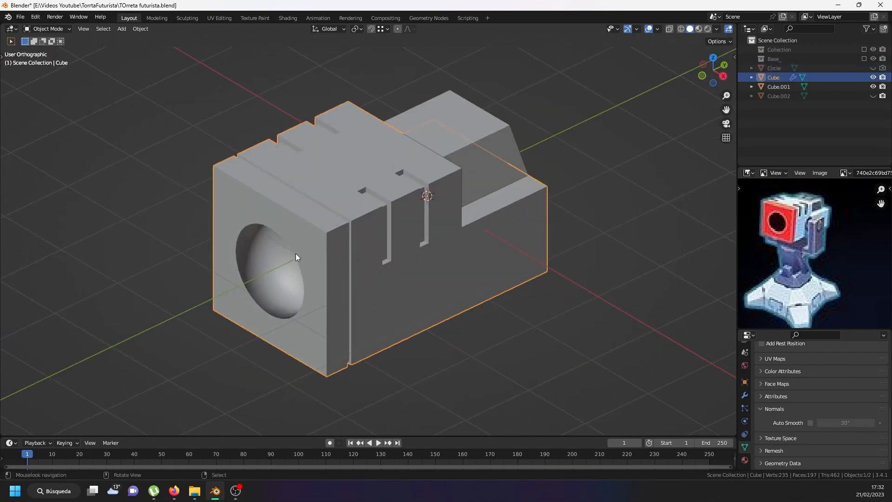
{"action": "key", "text": "alt+c"}
{"action": "left_click", "coordinate": [286, 267]}
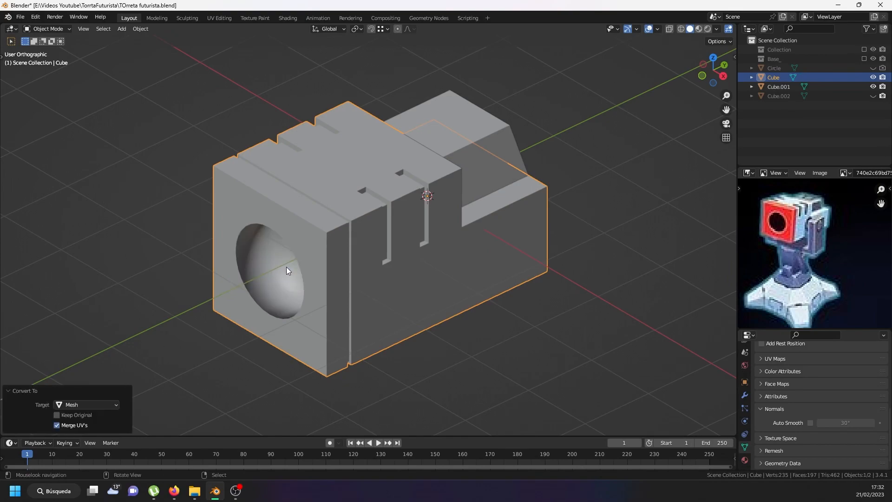
Select the floor loop of the body's round recess and enable Auto Smooth at 30° for the body
{"action": "key", "text": "Tab"}
{"action": "scroll", "coordinate": [259, 232], "scroll_direction": "up", "scroll_amount": 3}
{"action": "right_click", "coordinate": [273, 225]}
{"action": "middle_click_drag", "start_coordinate": [285, 270], "coordinate": [312, 257]}
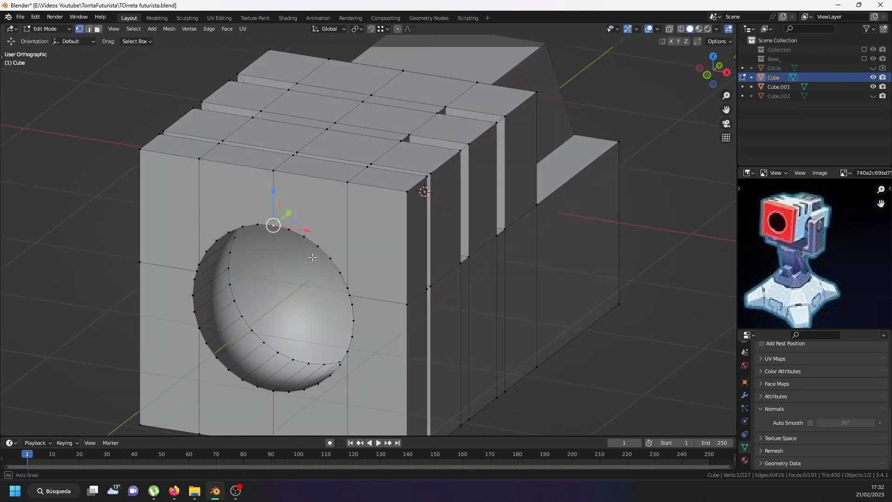
{"action": "right_click", "coordinate": [277, 352]}
{"action": "left_click", "coordinate": [275, 346], "text": "alt"}
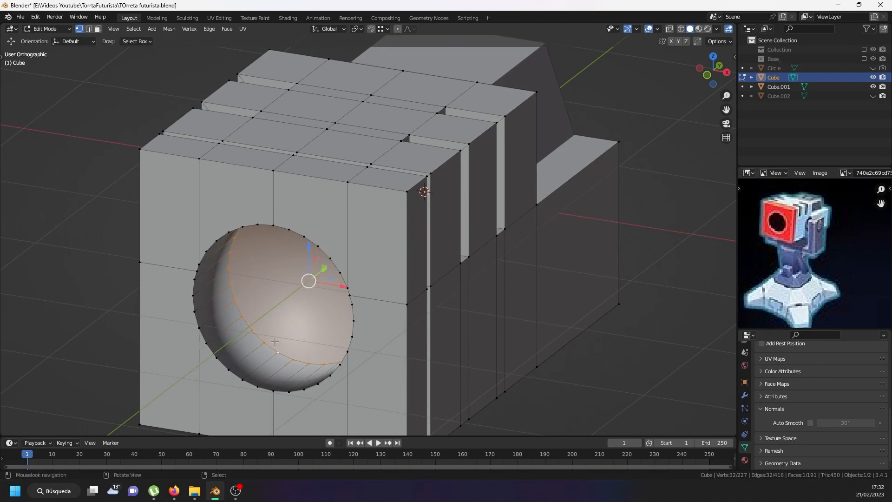
{"action": "middle_click_drag", "start_coordinate": [276, 346], "coordinate": [396, 293]}
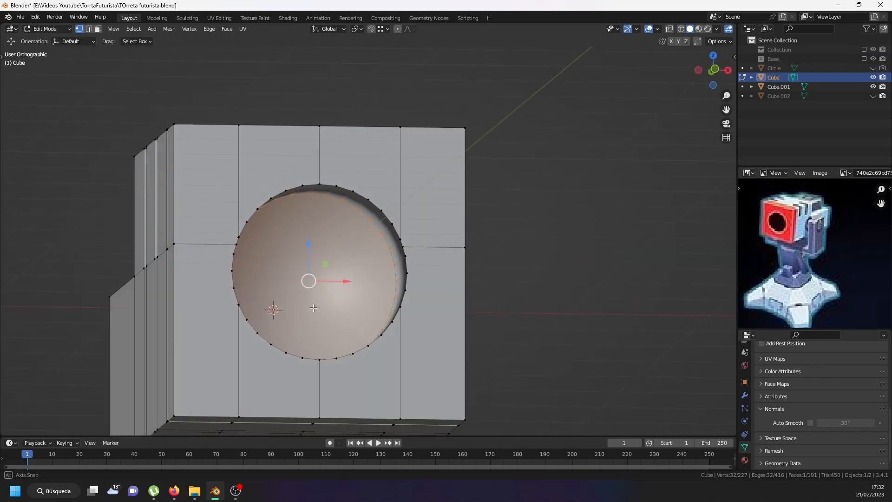
{"action": "left_click", "coordinate": [810, 423]}
{"action": "key", "text": "Tab"}
{"action": "middle_click_drag", "start_coordinate": [293, 267], "coordinate": [350, 252]}
{"action": "scroll", "coordinate": [349, 252], "scroll_direction": "down", "scroll_amount": 1}
Slide the rim vertex where the horizontal edge meets the hole's left side fully onto the adjacent vertex above, factor 1
{"action": "key", "text": "Tab"}
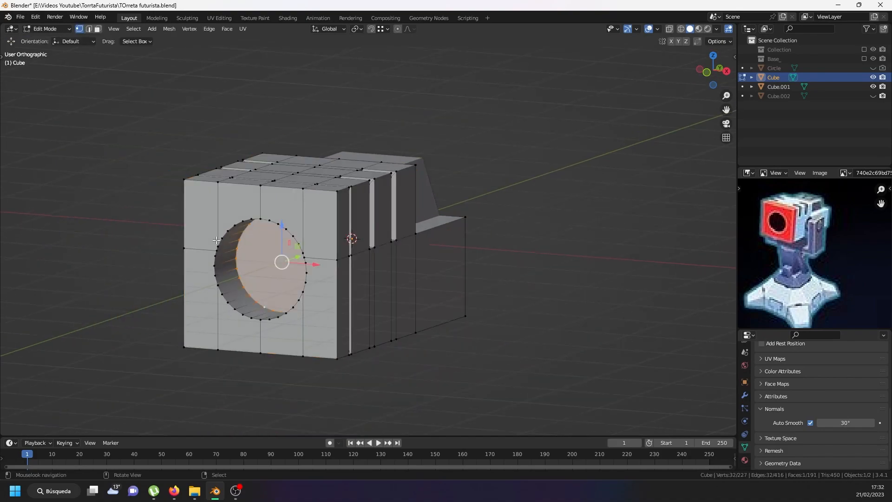
{"action": "middle_click_drag", "start_coordinate": [281, 261], "coordinate": [304, 274]}
{"action": "scroll", "coordinate": [225, 264], "scroll_direction": "up", "scroll_amount": 5}
{"action": "left_click", "coordinate": [225, 264]}
{"action": "middle_click_drag", "start_coordinate": [225, 268], "coordinate": [230, 260]}
{"action": "scroll", "coordinate": [237, 249], "scroll_direction": "up", "scroll_amount": 4}
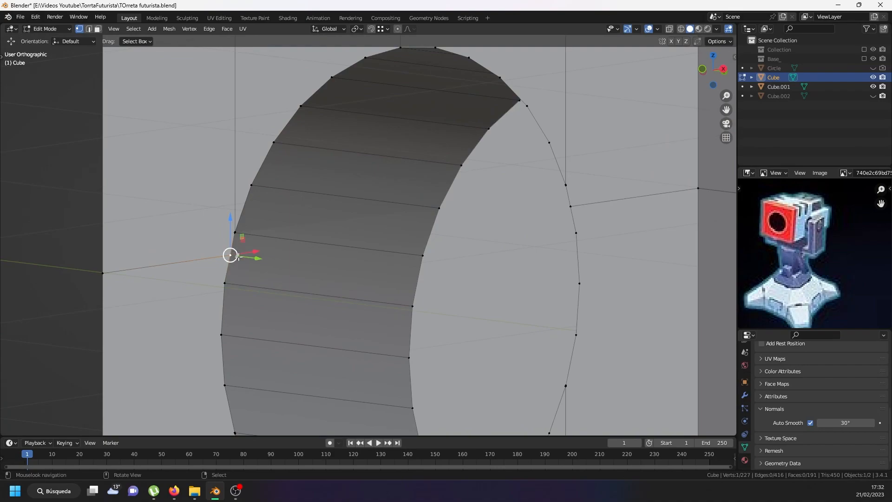
{"action": "key", "text": "shift+v"}
{"action": "left_click", "coordinate": [251, 220]}
{"action": "scroll", "coordinate": [473, 205], "scroll_direction": "down", "scroll_amount": 3}
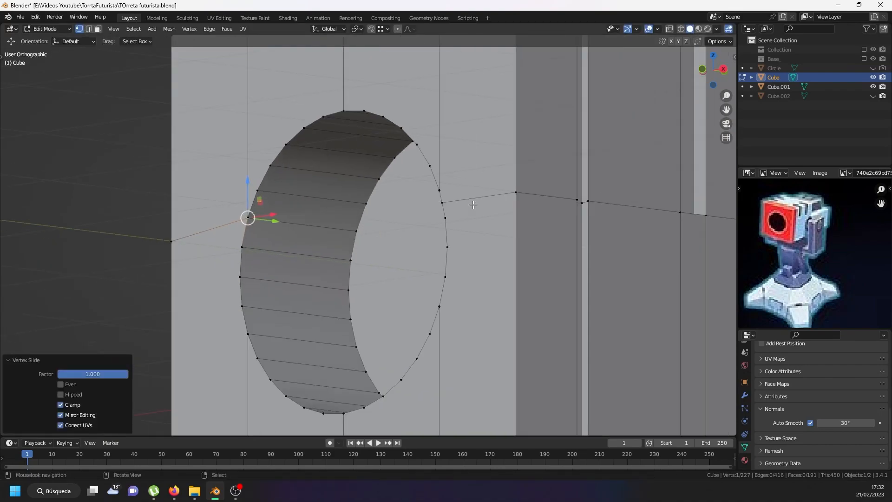
Slide the rim vertex where the horizontal edge meets the hole's right side fully onto its neighbouring rim vertex
{"action": "left_click", "coordinate": [450, 205]}
{"action": "middle_click_drag", "start_coordinate": [451, 208], "coordinate": [539, 204]}
{"action": "key", "text": "shift+v"}
{"action": "left_click", "coordinate": [455, 163]}
Slide the rim vertex at the hole's lower-left vertical edge onto its closest neighbour with a factor of 1
{"action": "middle_click_drag", "start_coordinate": [455, 164], "coordinate": [274, 280]}
{"action": "scroll", "coordinate": [237, 274], "scroll_direction": "up", "scroll_amount": 11}
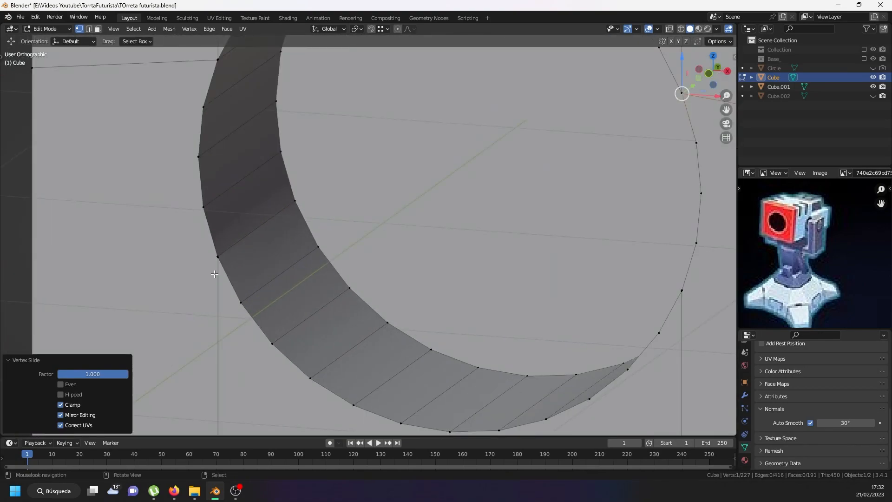
{"action": "scroll", "coordinate": [231, 237], "scroll_direction": "up", "scroll_amount": 3}
{"action": "left_click", "coordinate": [264, 230]}
{"action": "key", "text": "shift+v"}
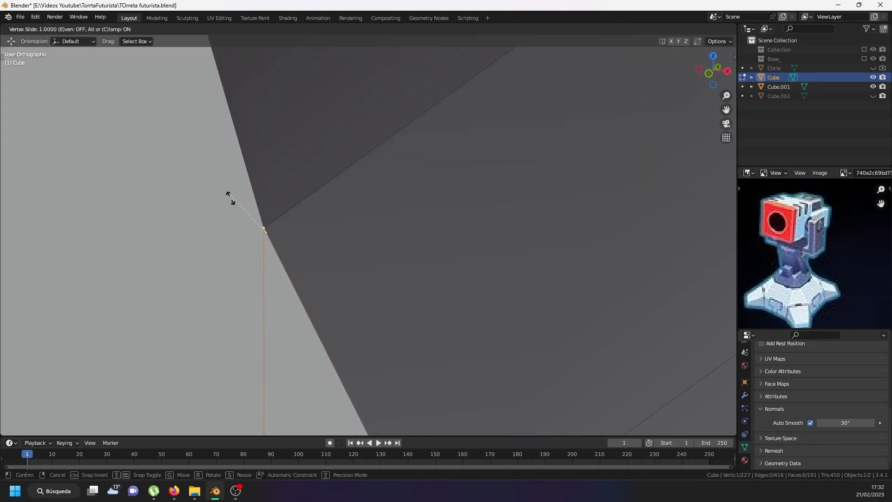
{"action": "left_click", "coordinate": [242, 214]}
Slide the rim vertex at the hole's lower-right vertical edge onto its closest neighbouring vertex
{"action": "scroll", "coordinate": [242, 214], "scroll_direction": "down", "scroll_amount": 12}
{"action": "scroll", "coordinate": [326, 293], "scroll_direction": "up", "scroll_amount": 8}
{"action": "left_click", "coordinate": [327, 296]}
{"action": "scroll", "coordinate": [327, 296], "scroll_direction": "down", "scroll_amount": 3}
{"action": "middle_click_drag", "start_coordinate": [395, 282], "coordinate": [485, 262]}
{"action": "scroll", "coordinate": [418, 211], "scroll_direction": "up", "scroll_amount": 14}
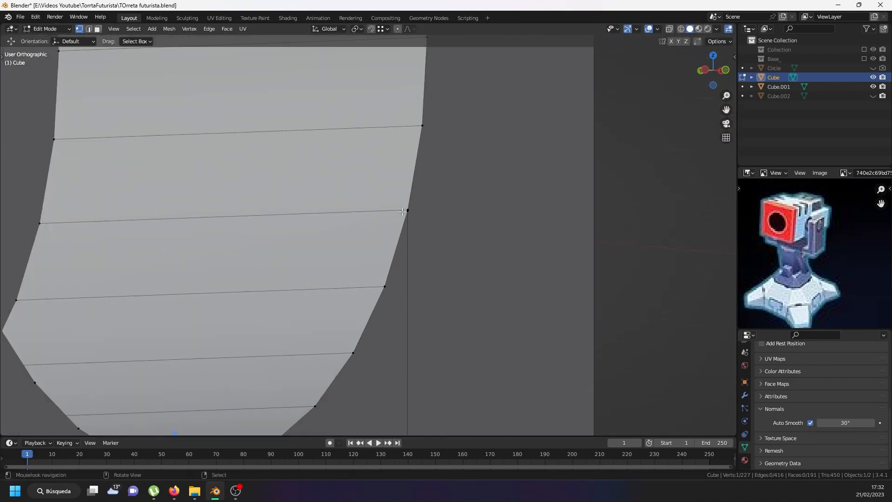
{"action": "key", "text": "shift+v"}
{"action": "left_click", "coordinate": [456, 119]}
{"action": "scroll", "coordinate": [460, 186], "scroll_direction": "down", "scroll_amount": 8}
Merge all of the body's overlapping vertices by distance at 0.0001 m
{"action": "key", "text": "a"}
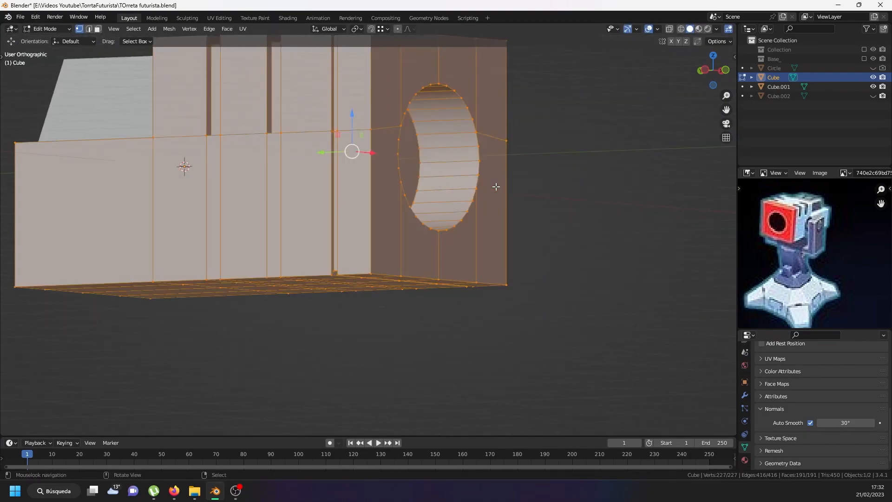
{"action": "right_click", "coordinate": [495, 186]}
{"action": "mouse_move", "coordinate": [472, 359]}
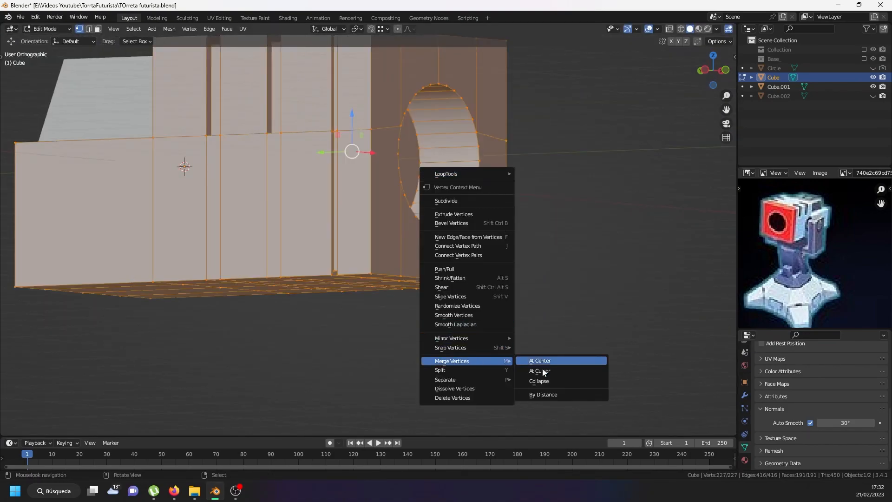
{"action": "left_click", "coordinate": [565, 394]}
{"action": "middle_click_drag", "start_coordinate": [509, 215], "coordinate": [412, 271]}
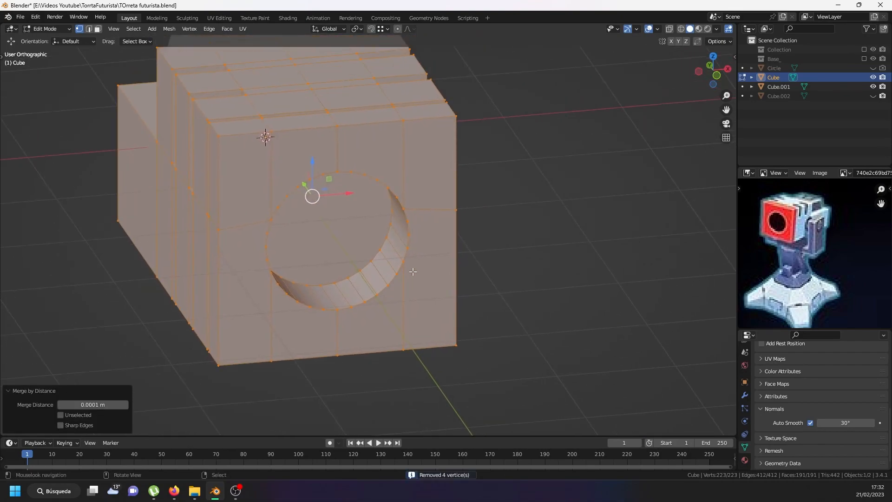
Triangulate the eight front faces surrounding the round opening
{"action": "left_click", "coordinate": [98, 29]}
{"action": "left_click", "coordinate": [251, 184]}
{"action": "left_click", "coordinate": [302, 162], "text": "shift"}
{"action": "left_click", "coordinate": [369, 157], "text": "shift"}
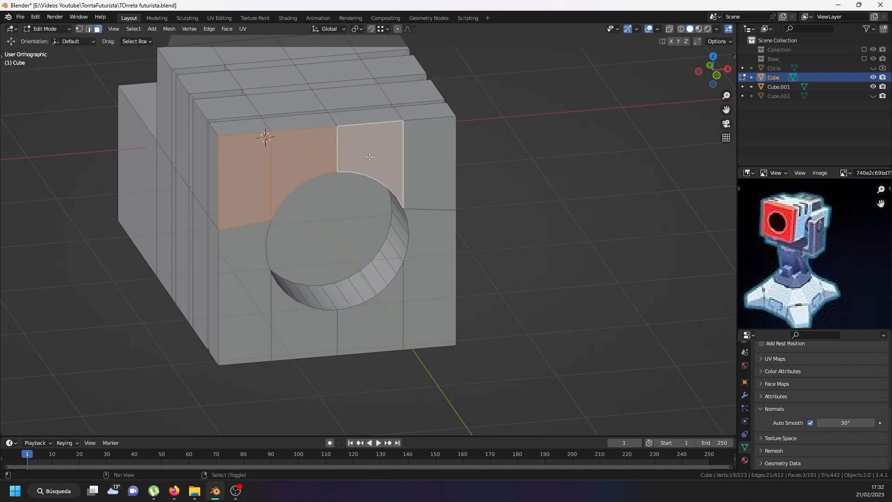
{"action": "left_click", "coordinate": [412, 161], "text": "shift"}
{"action": "left_click", "coordinate": [258, 252], "text": "shift"}
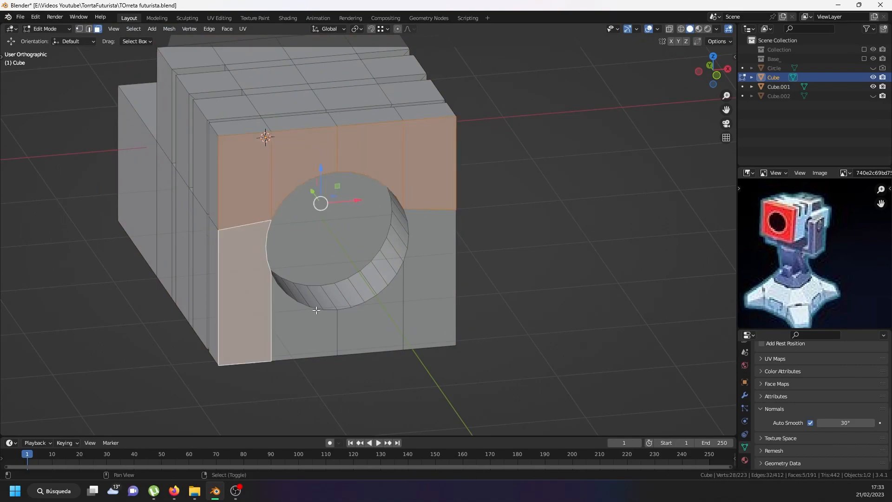
{"action": "left_click", "coordinate": [313, 328], "text": "shift"}
{"action": "left_click", "coordinate": [374, 316], "text": "shift"}
{"action": "left_click", "coordinate": [435, 260], "text": "shift"}
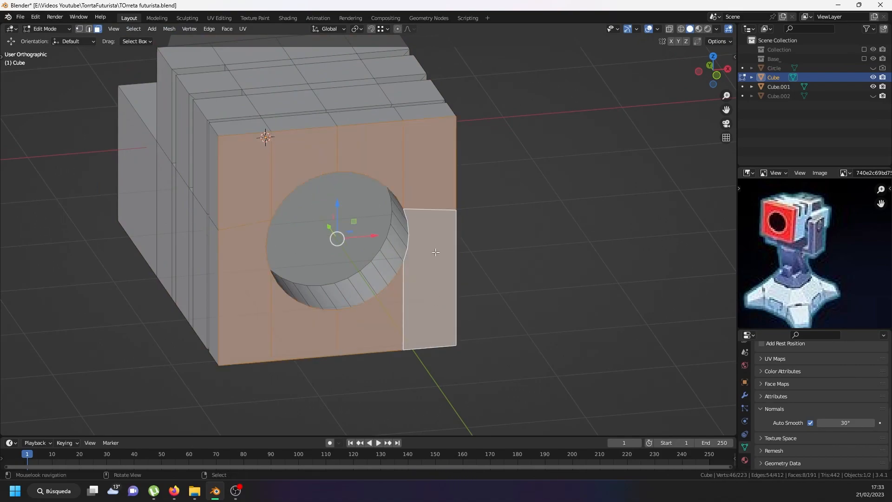
{"action": "key", "text": "ctrl+t"}
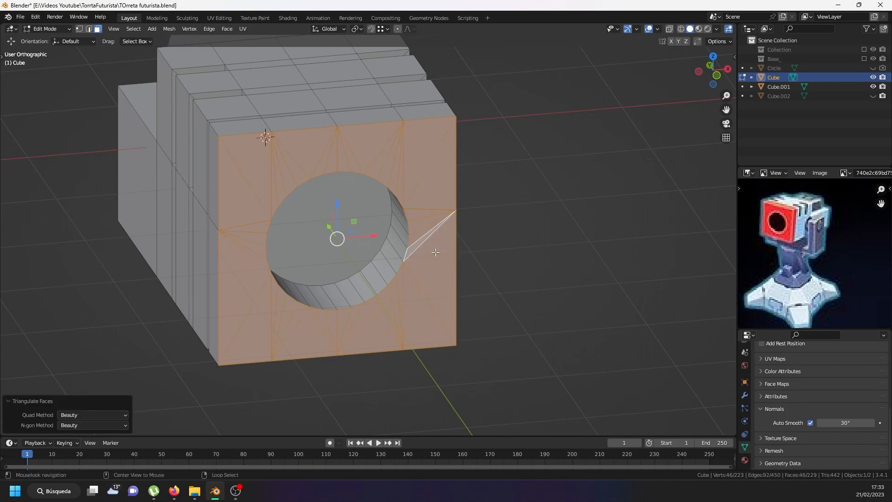
Undo the triangulation of the eight front faces around the round opening
{"action": "key", "text": "alt+j"}
{"action": "key", "text": "ctrl+z"}
{"action": "key", "text": "ctrl+z"}
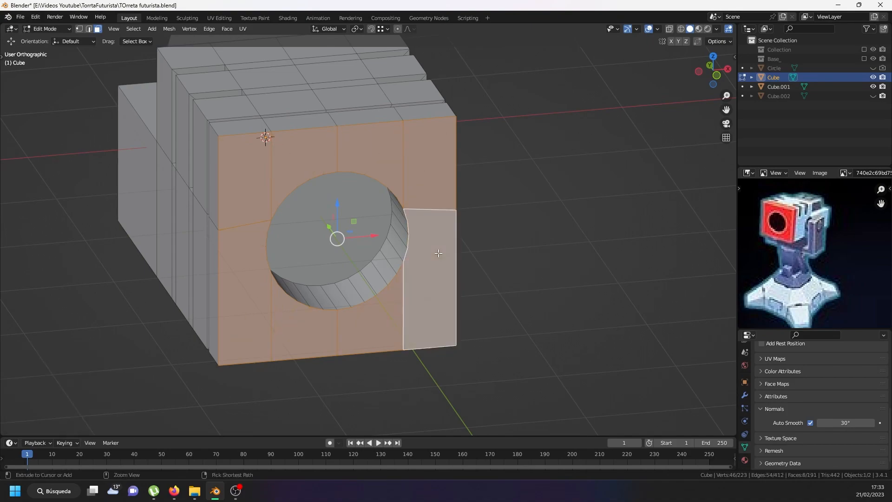
{"action": "key", "text": "ctrl+z"}
Try insetting the eight front faces around the round opening by 0.07055 m
{"action": "left_click", "coordinate": [422, 287], "text": "shift"}
{"action": "key", "text": "i"}
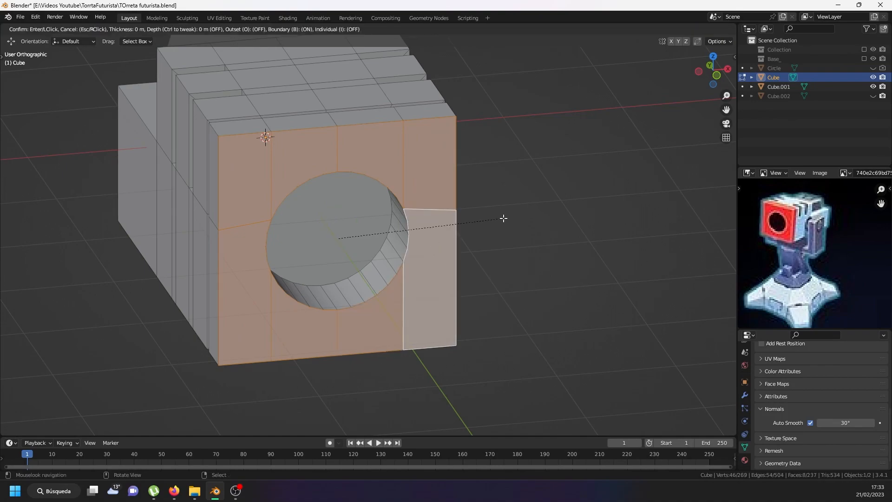
{"action": "left_click", "coordinate": [495, 221]}
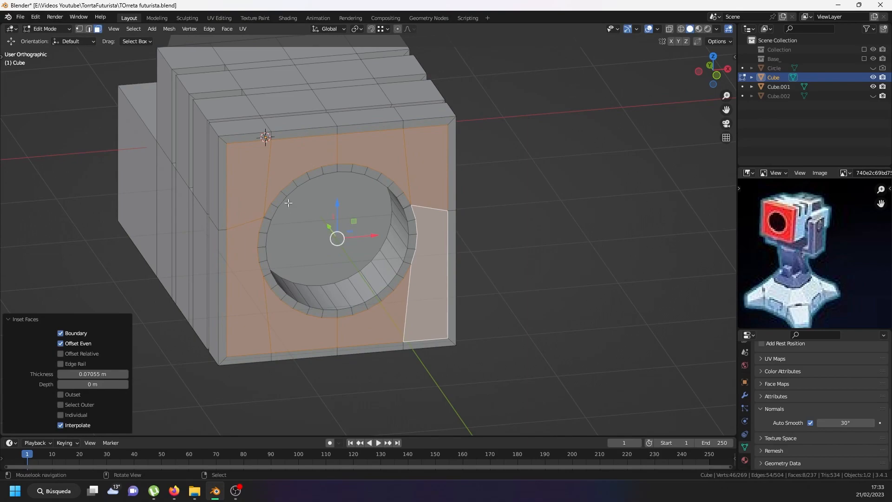
Slide the inset's upper row of vertices onto the front face's top edge with a factor of 1
{"action": "middle_click_drag", "start_coordinate": [282, 210], "coordinate": [267, 190]}
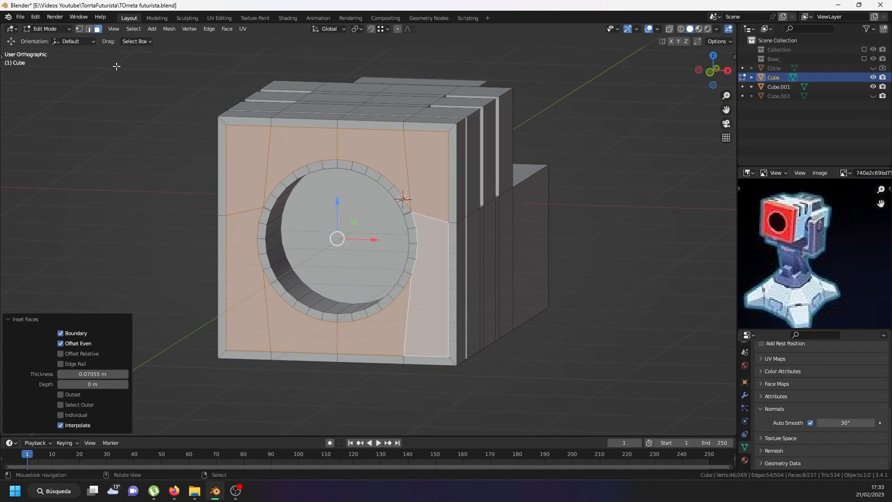
{"action": "left_click", "coordinate": [79, 30]}
{"action": "left_click", "coordinate": [227, 129]}
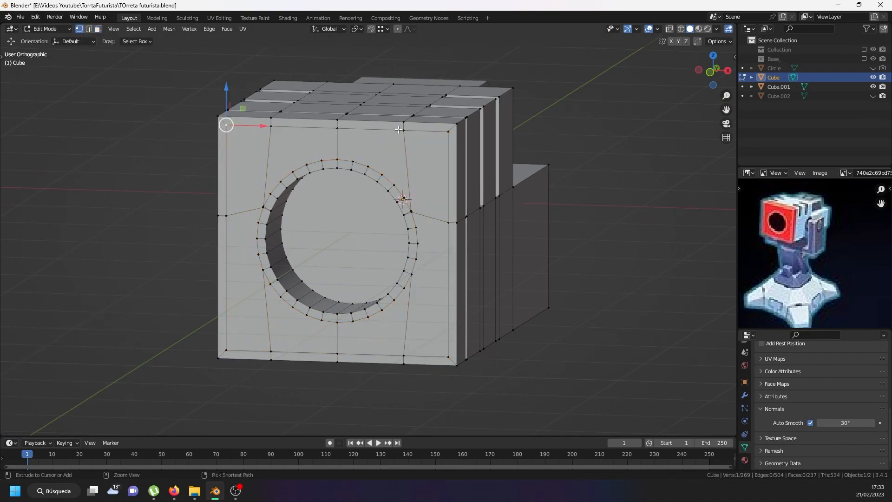
{"action": "left_click", "coordinate": [437, 134], "text": "ctrl"}
{"action": "key", "text": "g"}
{"action": "key", "text": "g"}
{"action": "left_click", "coordinate": [396, 142]}
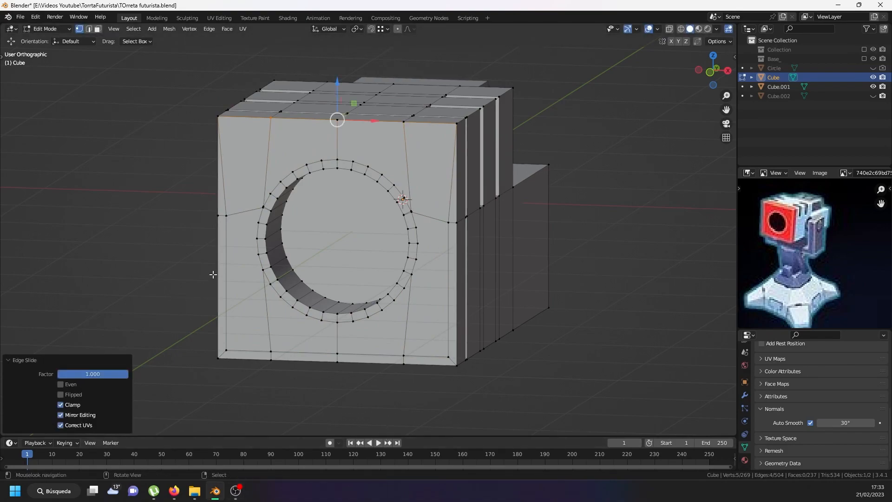
Inspect the opening's upper-left rim vertices up close and undo the edge slide and the inset
{"action": "left_click", "coordinate": [223, 214]}
{"action": "scroll", "coordinate": [272, 214], "scroll_direction": "up", "scroll_amount": 10}
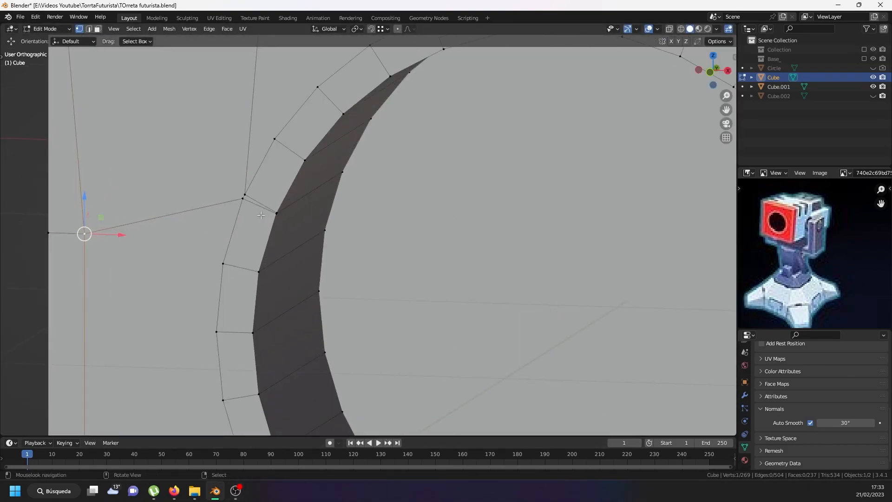
{"action": "scroll", "coordinate": [283, 220], "scroll_direction": "up", "scroll_amount": 4}
{"action": "key", "text": "3"}
{"action": "key", "text": "ctrl+x"}
{"action": "scroll", "coordinate": [308, 254], "scroll_direction": "down", "scroll_amount": 8}
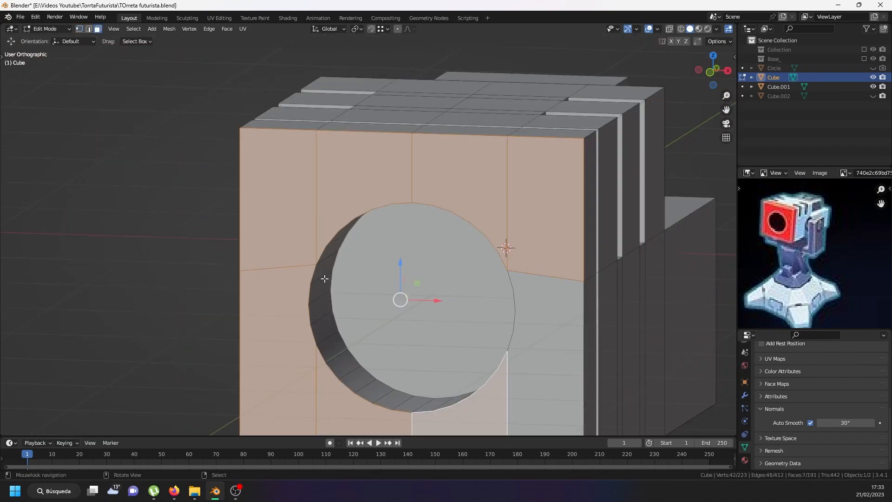
{"action": "key", "text": "ctrl+z"}
{"action": "key", "text": "ctrl+z"}
{"action": "scroll", "coordinate": [304, 270], "scroll_direction": "up", "scroll_amount": 7}
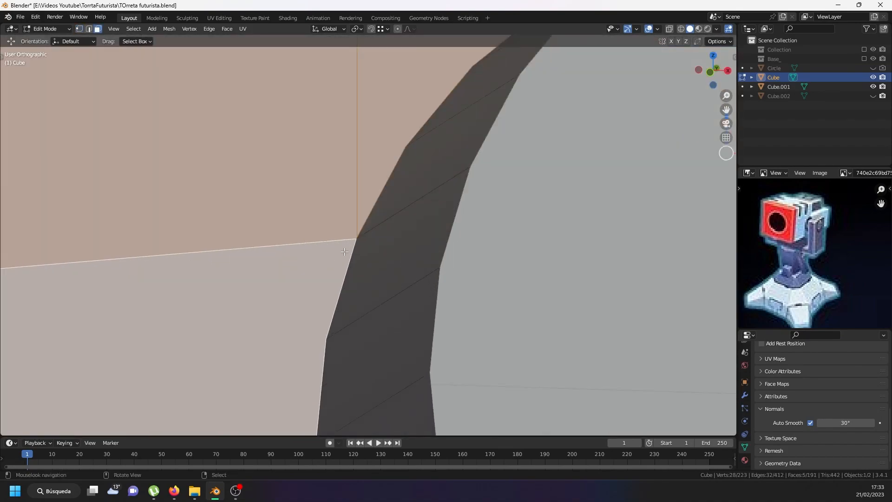
Slide the rim vertex at the hole's upper-left vertical edge onto its closest neighbour with a factor of 1
{"action": "left_click", "coordinate": [79, 29]}
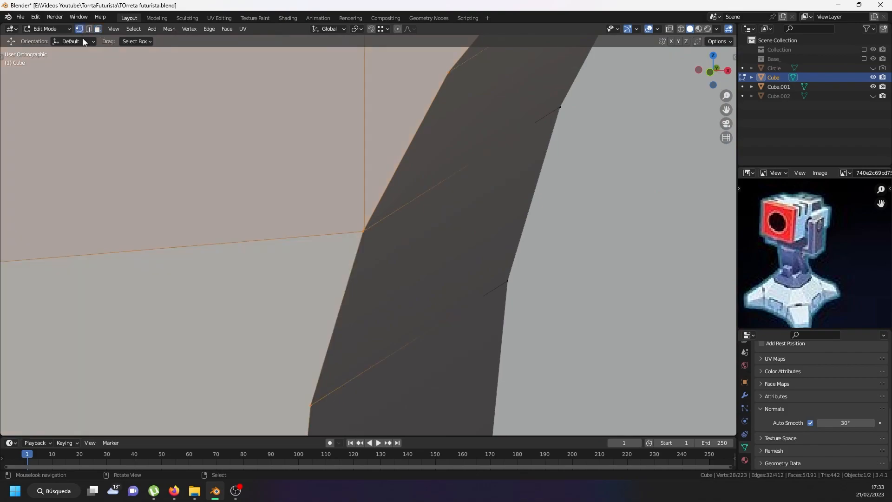
{"action": "left_click", "coordinate": [378, 231]}
{"action": "scroll", "coordinate": [370, 231], "scroll_direction": "up", "scroll_amount": 2}
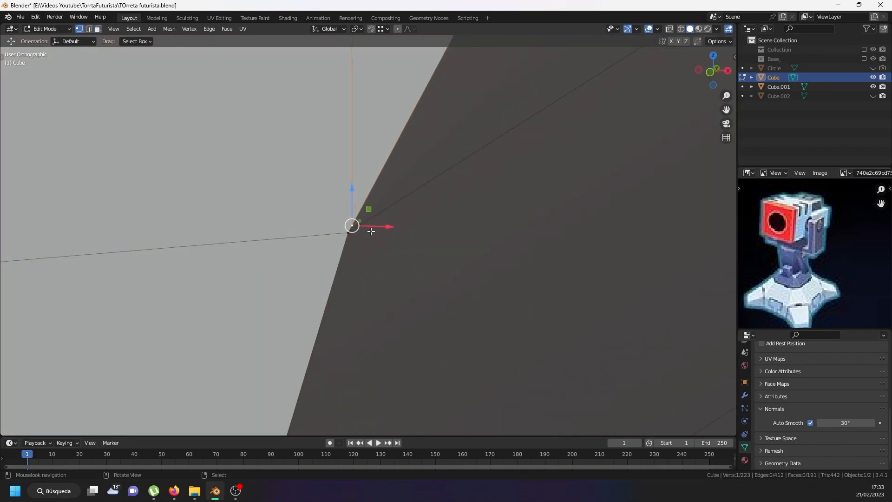
{"action": "key", "text": "g"}
{"action": "key", "text": "g"}
{"action": "left_click", "coordinate": [329, 349]}
{"action": "scroll", "coordinate": [344, 320], "scroll_direction": "down", "scroll_amount": 6}
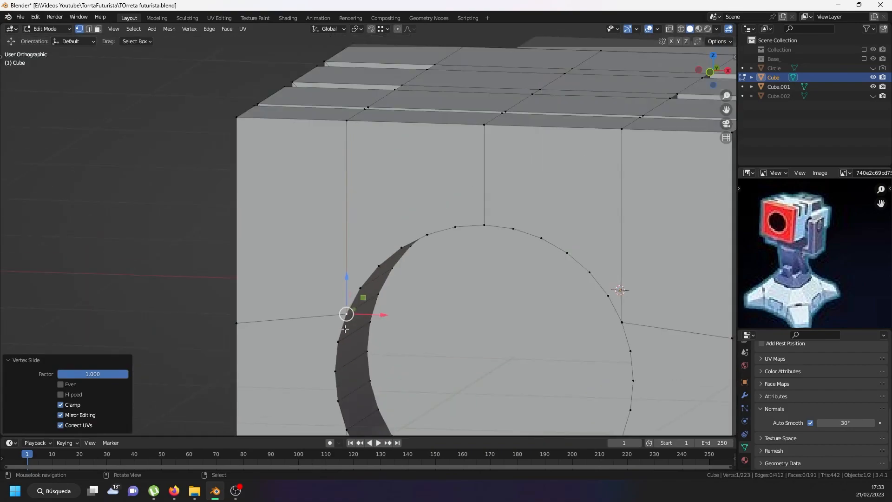
Slide the rim vertex at the hole's upper-right vertical edge onto its closest neighbour with a factor of 1
{"action": "scroll", "coordinate": [364, 326], "scroll_direction": "up", "scroll_amount": 10}
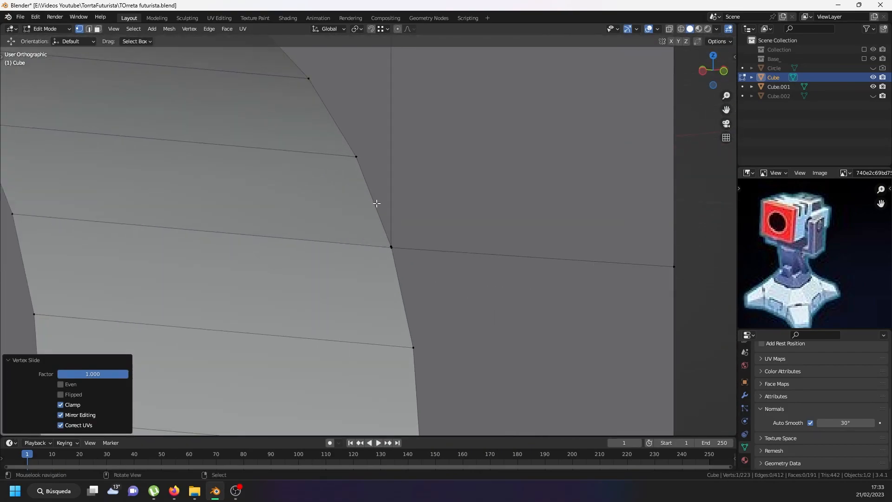
{"action": "left_click", "coordinate": [360, 273]}
{"action": "key", "text": "g"}
{"action": "key", "text": "g"}
{"action": "left_click", "coordinate": [400, 334]}
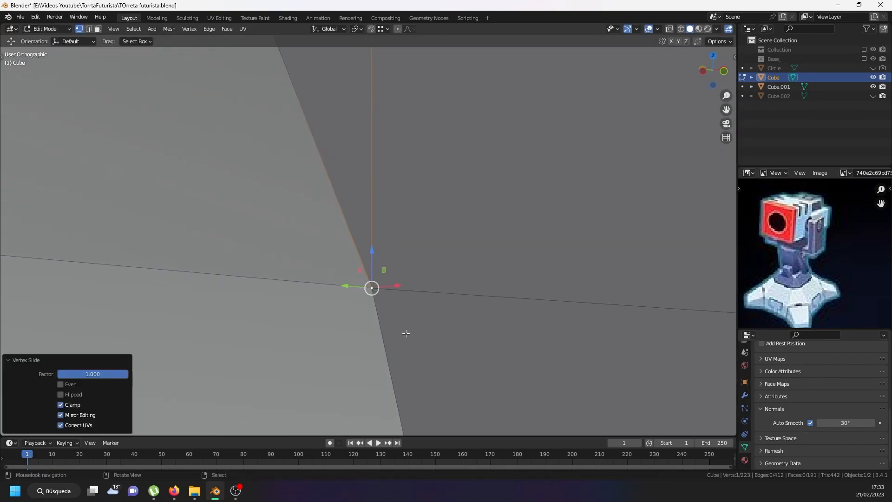
Merge all of the body's overlapping vertices by distance at 0.0001 m
{"action": "scroll", "coordinate": [406, 333], "scroll_direction": "down", "scroll_amount": 6}
{"action": "key", "text": "a"}
{"action": "right_click", "coordinate": [406, 333]}
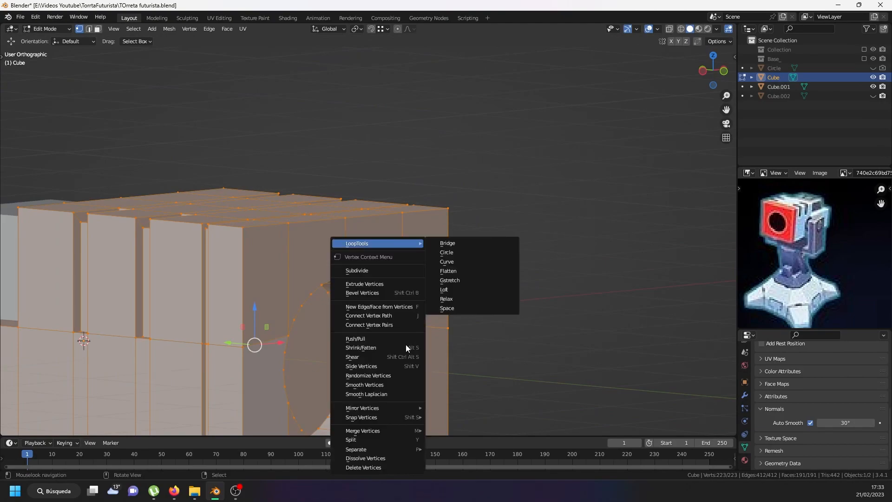
{"action": "mouse_move", "coordinate": [397, 431]}
{"action": "left_click", "coordinate": [449, 431]}
{"action": "scroll", "coordinate": [444, 394], "scroll_direction": "down", "scroll_amount": 5}
{"action": "middle_click_drag", "start_coordinate": [430, 377], "coordinate": [398, 397]}
{"action": "middle_click_drag", "start_coordinate": [326, 299], "coordinate": [270, 216], "text": "shift"}
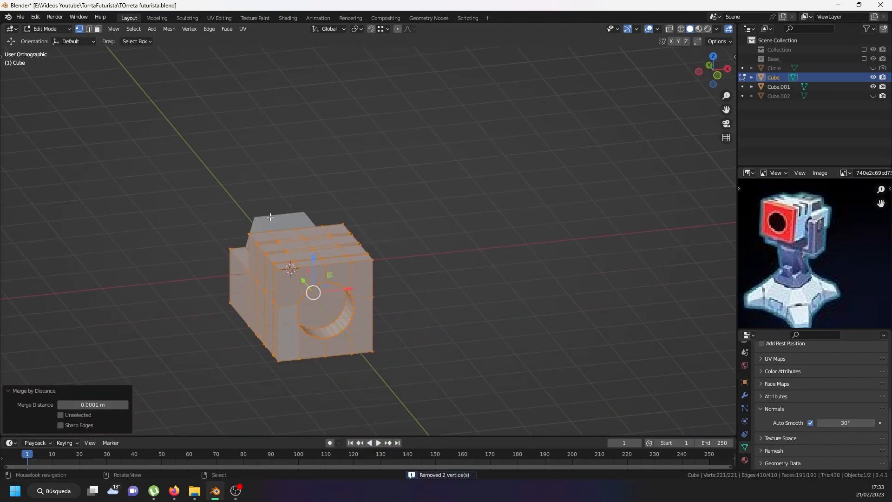
Inset the eight front faces surrounding the round opening by 0.07981 m
{"action": "left_click", "coordinate": [97, 30]}
{"action": "scroll", "coordinate": [278, 293], "scroll_direction": "up", "scroll_amount": 3}
{"action": "left_click", "coordinate": [295, 284]}
{"action": "middle_click_drag", "start_coordinate": [325, 279], "coordinate": [268, 243], "text": "shift"}
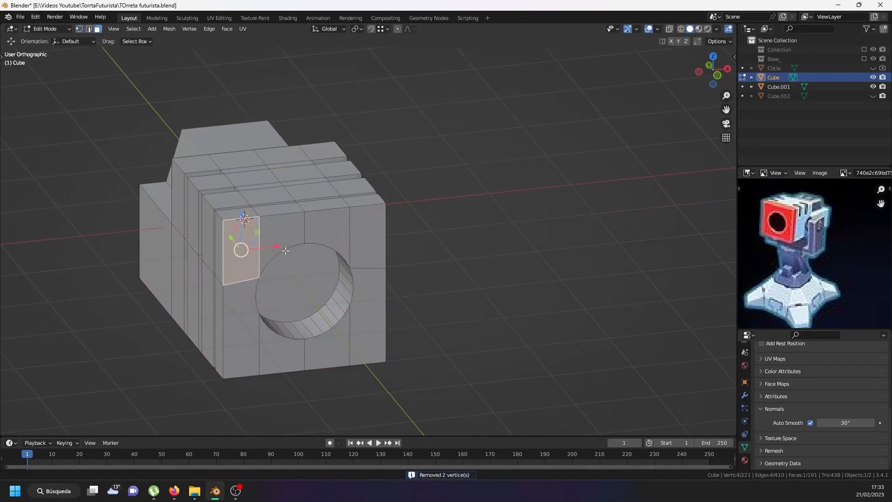
{"action": "left_click", "coordinate": [382, 243], "text": "ctrl"}
{"action": "left_click", "coordinate": [335, 238]}
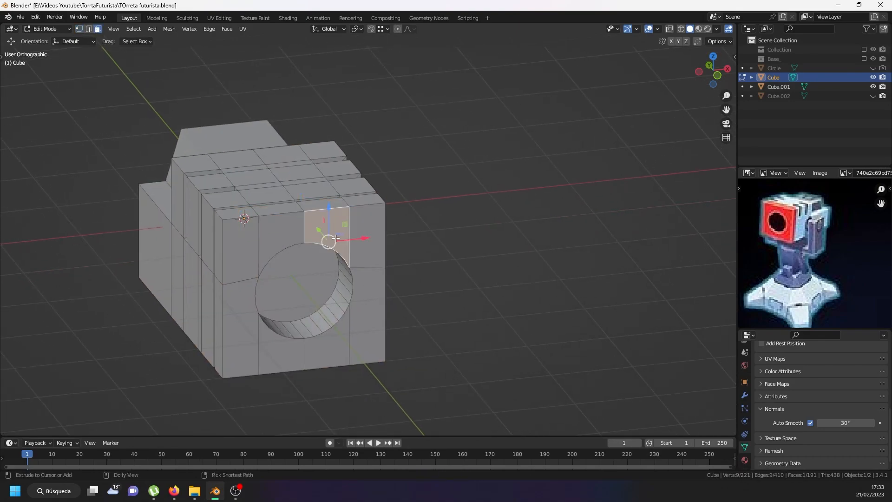
{"action": "left_click", "coordinate": [244, 243]}
{"action": "left_click", "coordinate": [362, 240], "text": "ctrl"}
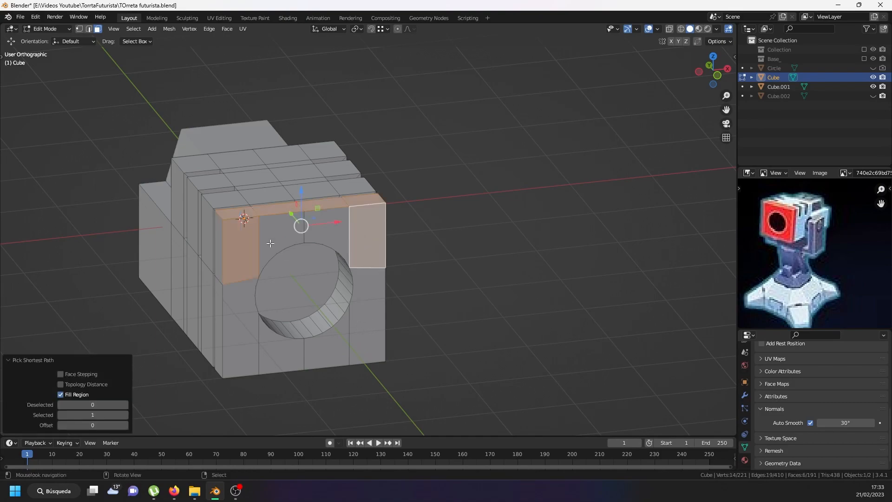
{"action": "left_click", "coordinate": [236, 232]}
{"action": "left_click", "coordinate": [351, 232], "text": "ctrl"}
{"action": "left_click", "coordinate": [361, 298], "text": "ctrl"}
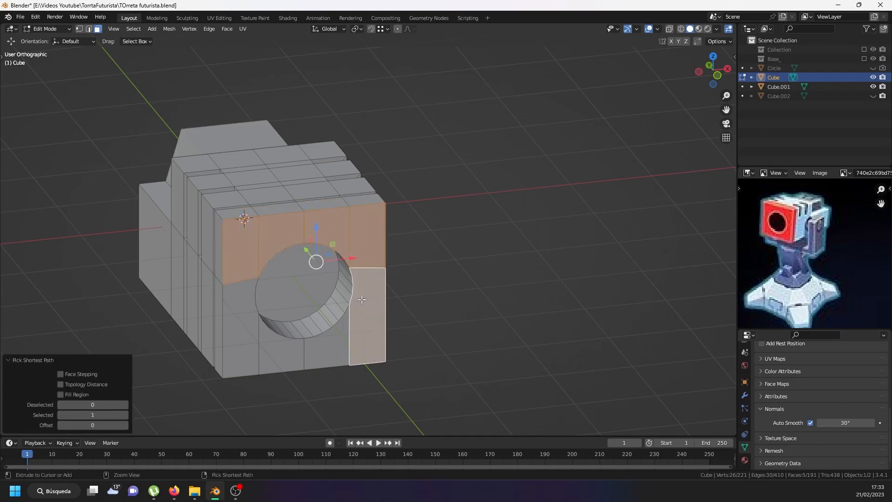
{"action": "left_click", "coordinate": [339, 342], "text": "ctrl"}
{"action": "left_click", "coordinate": [249, 343], "text": "ctrl"}
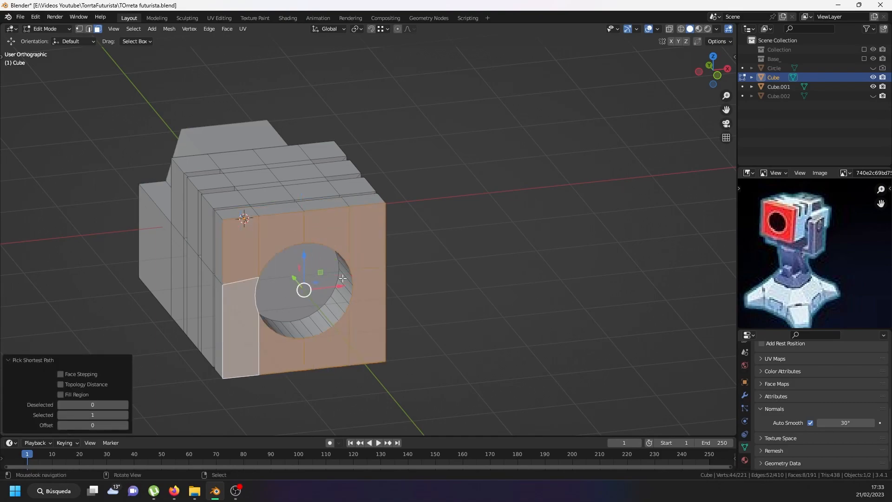
{"action": "scroll", "coordinate": [339, 291], "scroll_direction": "up", "scroll_amount": 2}
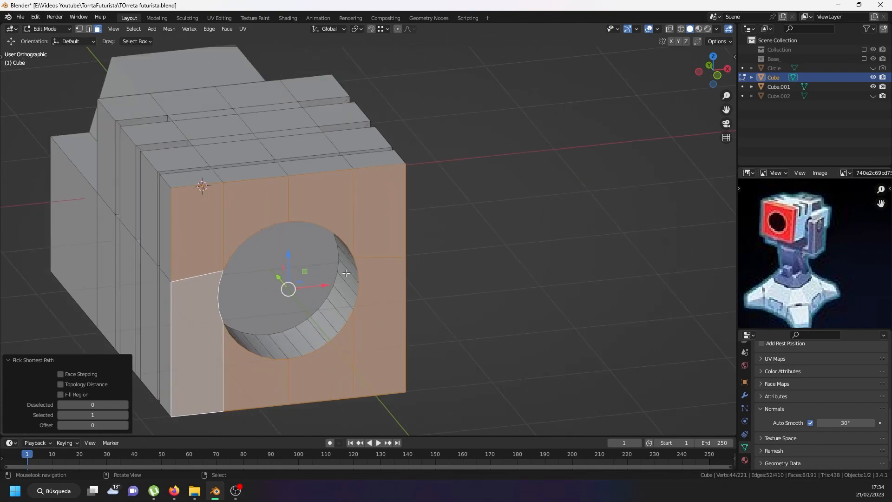
{"action": "scroll", "coordinate": [346, 273], "scroll_direction": "up", "scroll_amount": 1}
{"action": "key", "text": "i"}
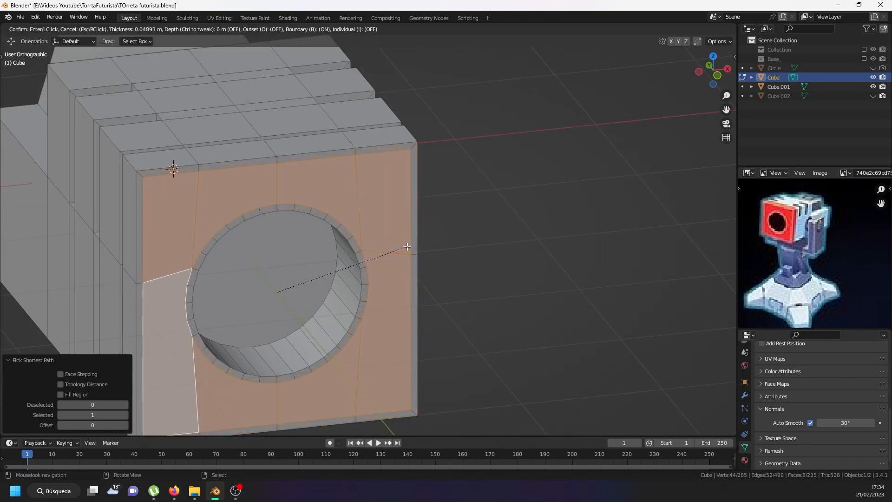
{"action": "left_click", "coordinate": [402, 246]}
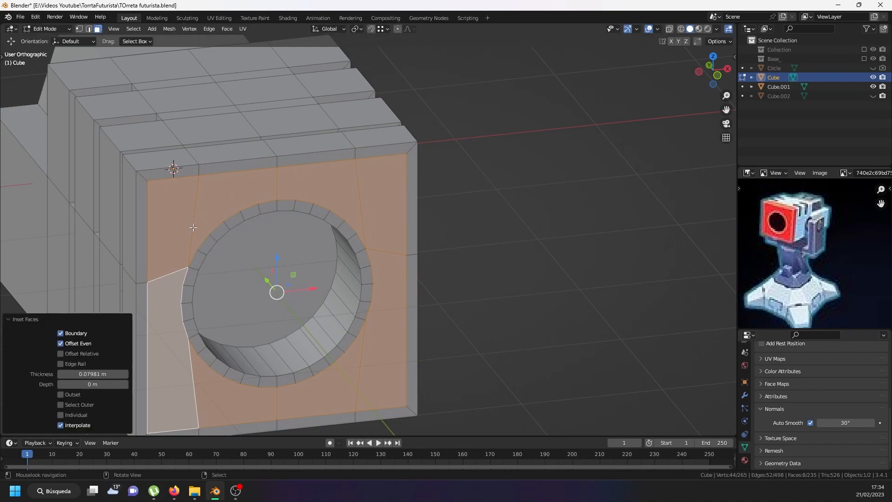
Slide the inset's left column of vertices, from upper to lower corner, onto the front face's outer left edge
{"action": "left_click", "coordinate": [81, 31]}
{"action": "right_click", "coordinate": [148, 189]}
{"action": "middle_click_drag", "start_coordinate": [176, 208], "coordinate": [164, 181], "text": "shift"}
{"action": "scroll", "coordinate": [165, 182], "scroll_direction": "down", "scroll_amount": 1}
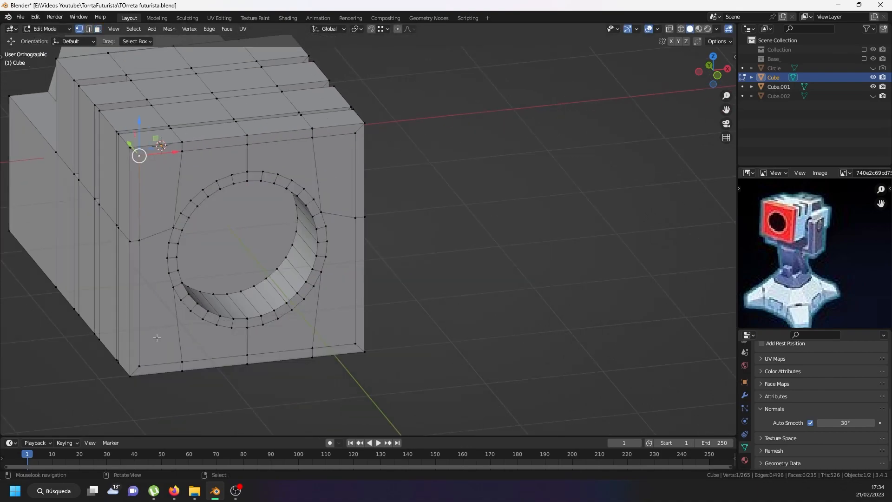
{"action": "right_click", "coordinate": [142, 357], "text": "ctrl"}
{"action": "key", "text": "g"}
{"action": "key", "text": "g"}
{"action": "left_click", "coordinate": [17, 341]}
Slide the inset's upper-left and top-centre vertices onto the front face's top edge with a factor of 1
{"action": "right_click", "coordinate": [188, 153]}
{"action": "key", "text": "g"}
{"action": "key", "text": "g"}
{"action": "left_click", "coordinate": [174, 93]}
{"action": "right_click", "coordinate": [253, 150]}
{"action": "key", "text": "g"}
{"action": "key", "text": "g"}
{"action": "left_click", "coordinate": [267, 97]}
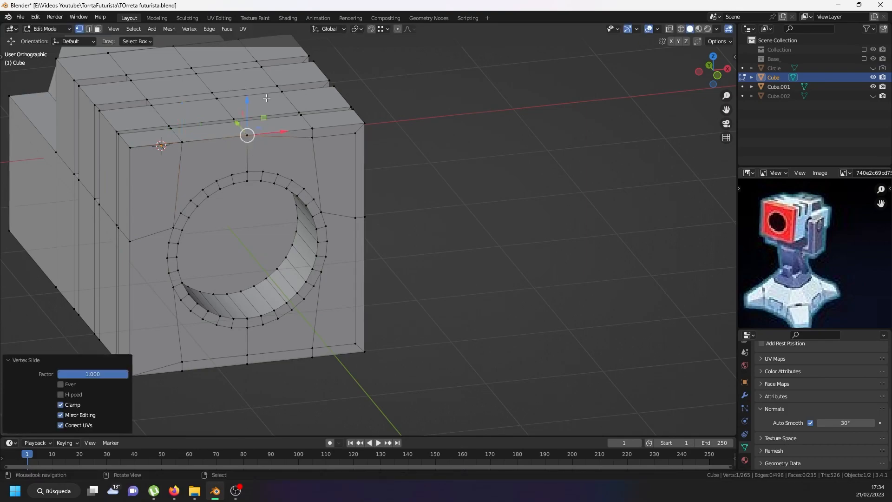
Slide the inset's remaining top-edge vertex and its upper-right corner vertex onto the matching outer vertices of the front face
{"action": "right_click", "coordinate": [320, 143]}
{"action": "key", "text": "g"}
{"action": "key", "text": "g"}
{"action": "left_click", "coordinate": [312, 90]}
{"action": "right_click", "coordinate": [360, 137]}
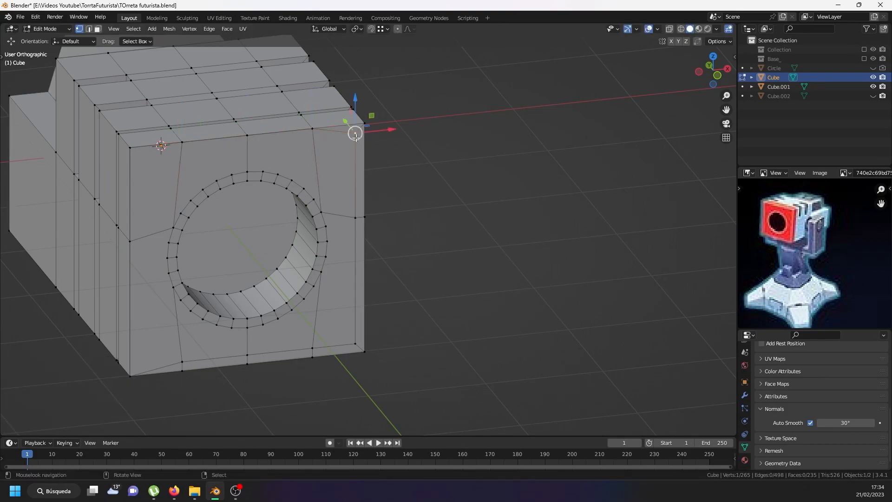
{"action": "key", "text": "g"}
{"action": "key", "text": "g"}
{"action": "left_click", "coordinate": [439, 83]}
Slide the inset's right-middle and lower-right corner vertices onto the matching outer vertices of the front face
{"action": "right_click", "coordinate": [340, 231]}
{"action": "key", "text": "g"}
{"action": "right_click", "coordinate": [342, 227]}
{"action": "right_click", "coordinate": [360, 210]}
{"action": "key", "text": "g"}
{"action": "right_click", "coordinate": [360, 210]}
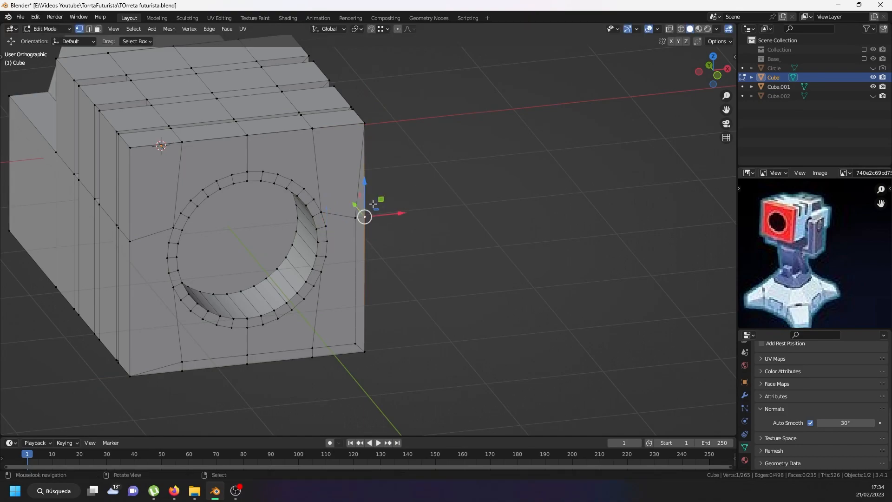
{"action": "right_click", "coordinate": [356, 214]}
{"action": "key", "text": "g"}
{"action": "key", "text": "g"}
{"action": "left_click", "coordinate": [472, 200]}
{"action": "right_click", "coordinate": [347, 341]}
{"action": "key", "text": "g"}
{"action": "key", "text": "g"}
{"action": "left_click", "coordinate": [415, 355]}
Slide the inset's three bottom vertices onto the matching vertices of the front face's bottom edge
{"action": "right_click", "coordinate": [311, 346]}
{"action": "key", "text": "g"}
{"action": "key", "text": "g"}
{"action": "left_click", "coordinate": [313, 388]}
{"action": "right_click", "coordinate": [237, 351]}
{"action": "key", "text": "g"}
{"action": "key", "text": "g"}
{"action": "left_click", "coordinate": [230, 397]}
{"action": "right_click", "coordinate": [168, 347]}
{"action": "key", "text": "g"}
{"action": "key", "text": "g"}
{"action": "left_click", "coordinate": [211, 367]}
Merge the body's coincident vertices by distance at 0.0001 m to remove the duplicates along the front border
{"action": "key", "text": "a"}
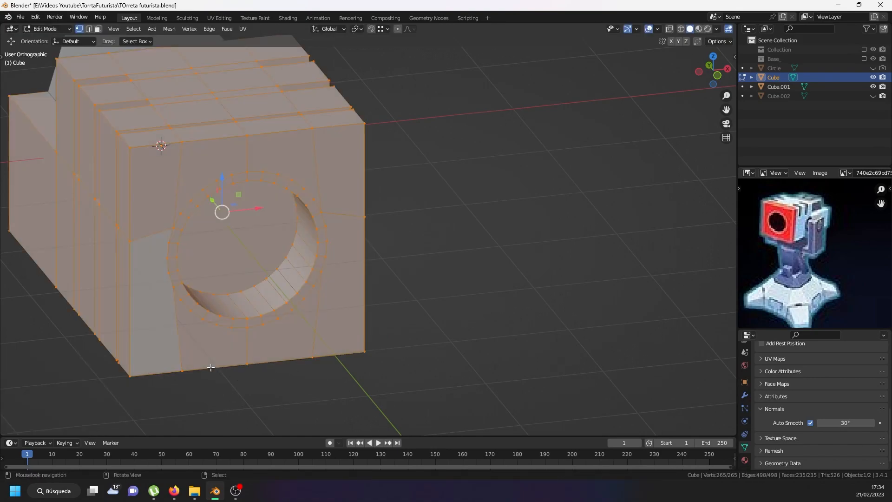
{"action": "key", "text": "w"}
{"action": "mouse_move", "coordinate": [196, 432]}
{"action": "left_click", "coordinate": [261, 433]}
{"action": "middle_click_drag", "start_coordinate": [266, 351], "coordinate": [249, 358]}
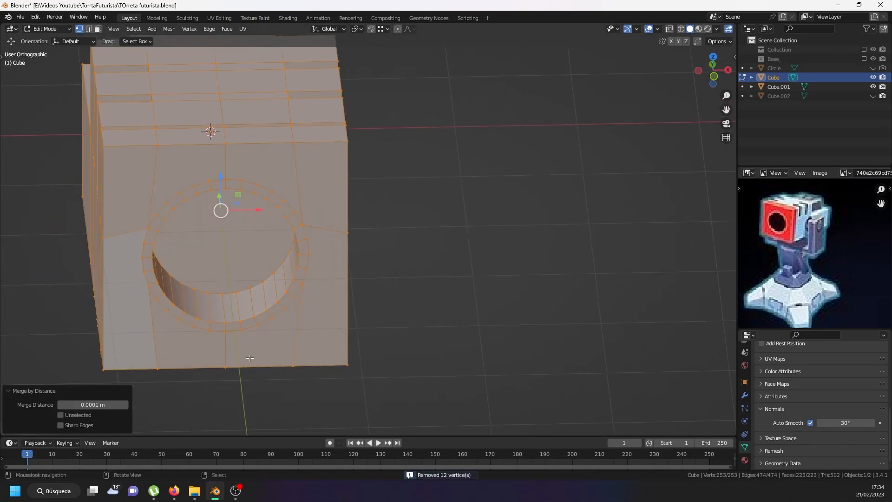
Triangulate the eight front faces surrounding the opening's ring and convert the resulting triangles to quads
{"action": "left_click", "coordinate": [98, 29]}
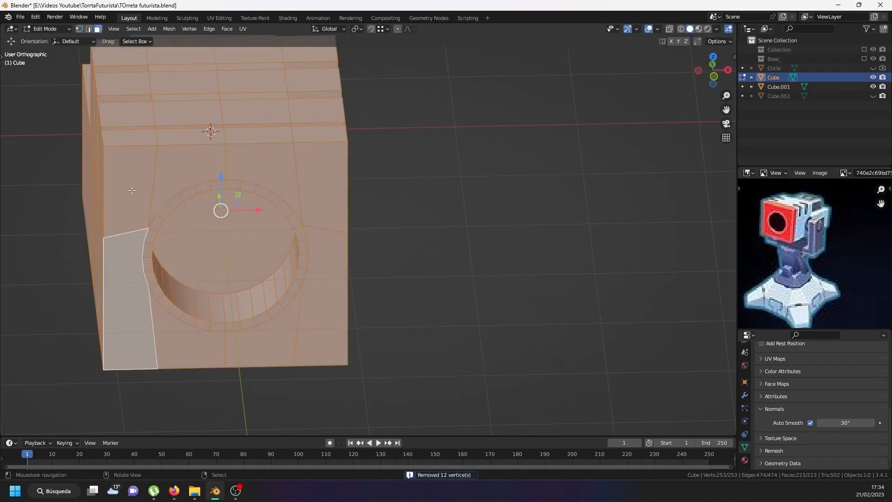
{"action": "left_click", "coordinate": [132, 186]}
{"action": "left_click", "coordinate": [175, 179], "text": "shift"}
{"action": "left_click", "coordinate": [278, 167], "text": "shift"}
{"action": "left_click", "coordinate": [320, 186], "text": "shift"}
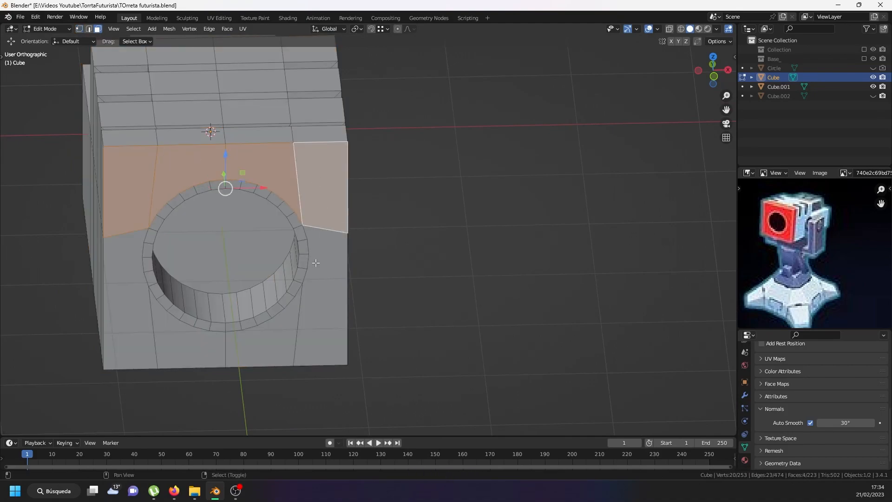
{"action": "left_click", "coordinate": [321, 275], "text": "shift"}
{"action": "left_click", "coordinate": [260, 348], "text": "shift"}
{"action": "left_click", "coordinate": [182, 337], "text": "shift"}
{"action": "left_click", "coordinate": [139, 318], "text": "shift"}
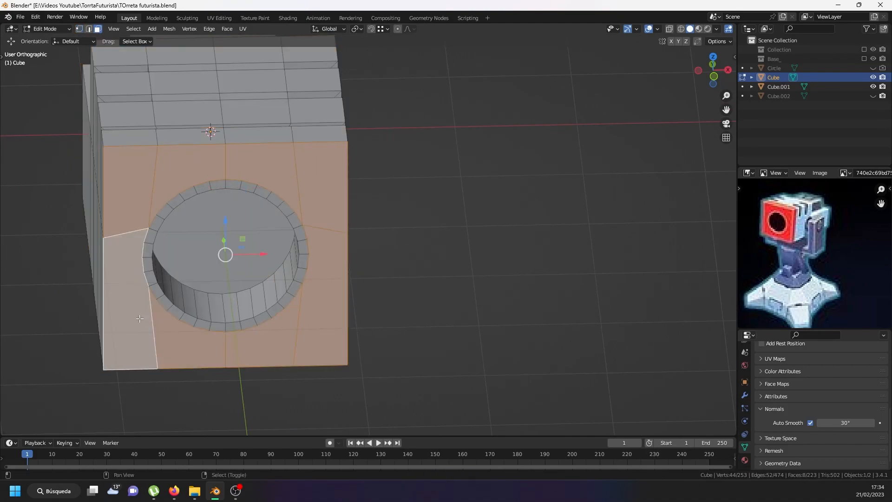
{"action": "key", "text": "ctrl+t"}
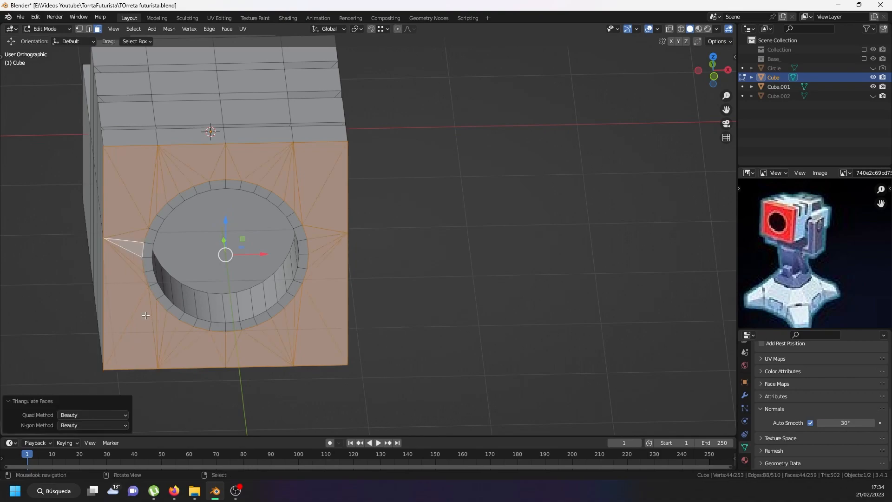
{"action": "key", "text": "alt+j"}
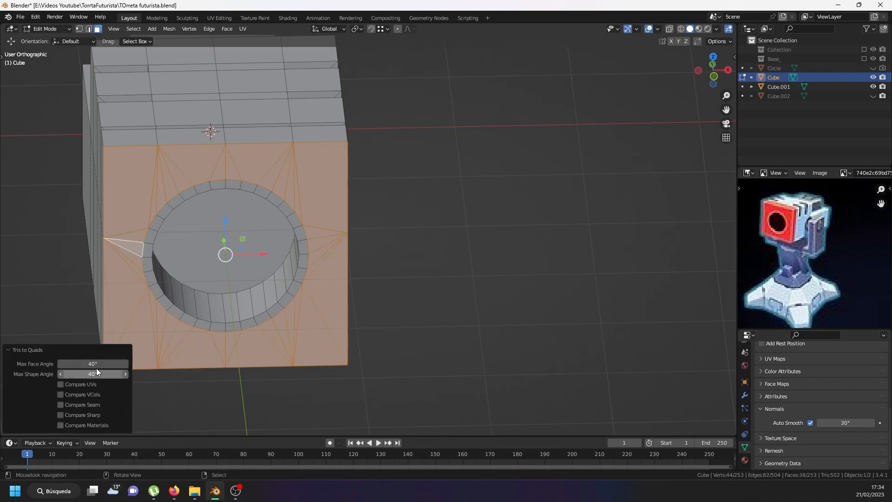
Set the Tris to Quads maximum face angle and maximum shape angle to 180° for the front faces
{"action": "left_click_drag", "start_coordinate": [92, 373], "coordinate": [116, 373]}
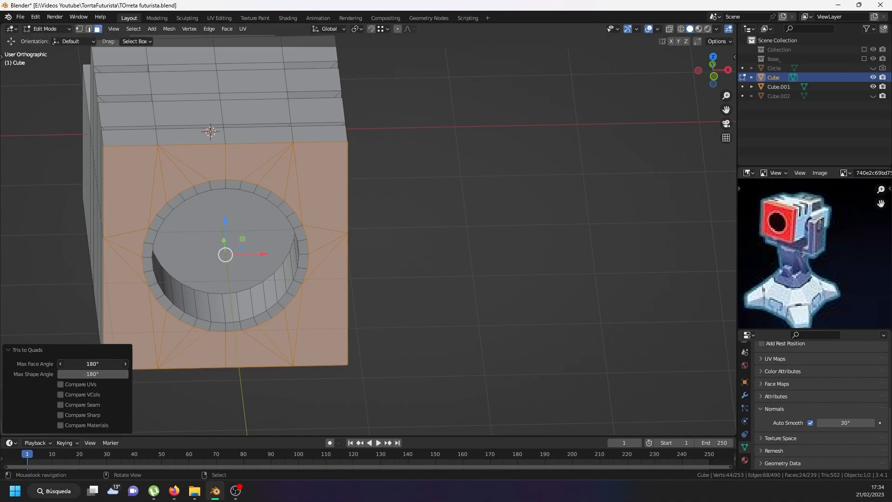
{"action": "left_click", "coordinate": [241, 173]}
{"action": "middle_click_drag", "start_coordinate": [241, 172], "coordinate": [200, 160]}
{"action": "scroll", "coordinate": [199, 160], "scroll_direction": "up", "scroll_amount": 2}
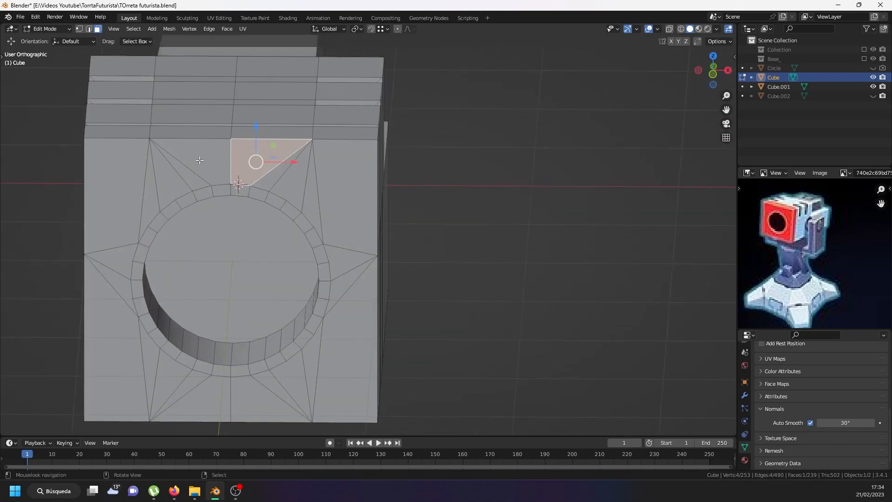
{"action": "scroll", "coordinate": [253, 187], "scroll_direction": "down", "scroll_amount": 2}
Connect the recessed circular face's top and bottom vertices, and its left and right vertices, with edges across the face
{"action": "left_click", "coordinate": [238, 304]}
{"action": "middle_click_drag", "start_coordinate": [239, 292], "coordinate": [239, 271]}
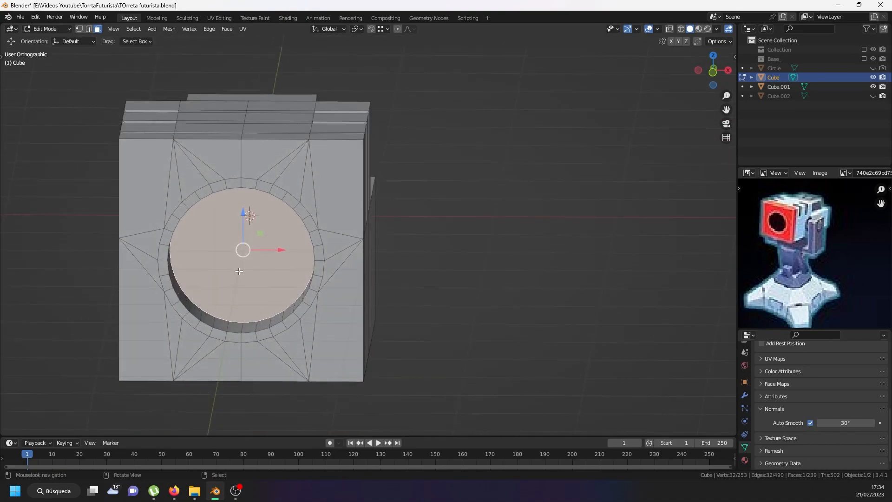
{"action": "left_click", "coordinate": [79, 29]}
{"action": "left_click", "coordinate": [245, 314]}
{"action": "middle_click_drag", "start_coordinate": [245, 314], "coordinate": [246, 277]}
{"action": "left_click", "coordinate": [241, 190], "text": "shift"}
{"action": "left_click", "coordinate": [177, 239]}
{"action": "right_click", "coordinate": [177, 258]}
{"action": "right_click", "coordinate": [292, 256], "text": "shift"}
{"action": "key", "text": "j"}
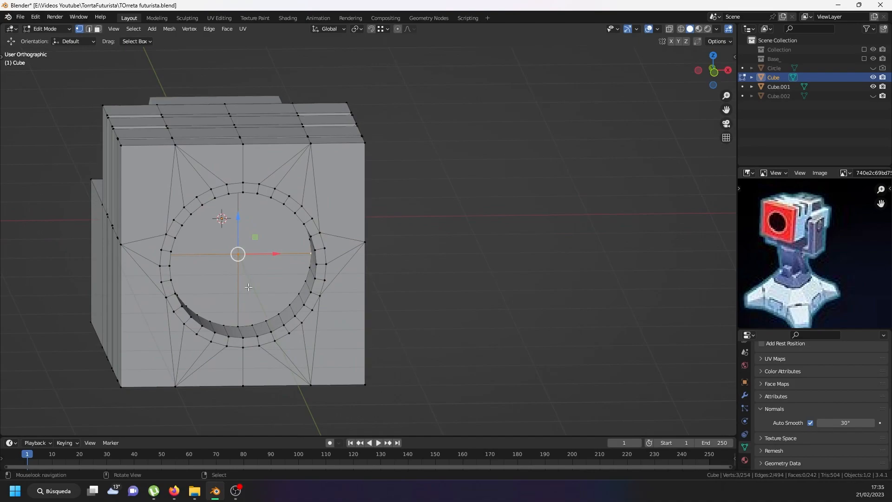
Connect each opposing pair of upper and lower vertices on the right half of the recessed circular face with vertical edges
{"action": "right_click", "coordinate": [255, 320]}
{"action": "middle_click_drag", "start_coordinate": [255, 320], "coordinate": [249, 181]}
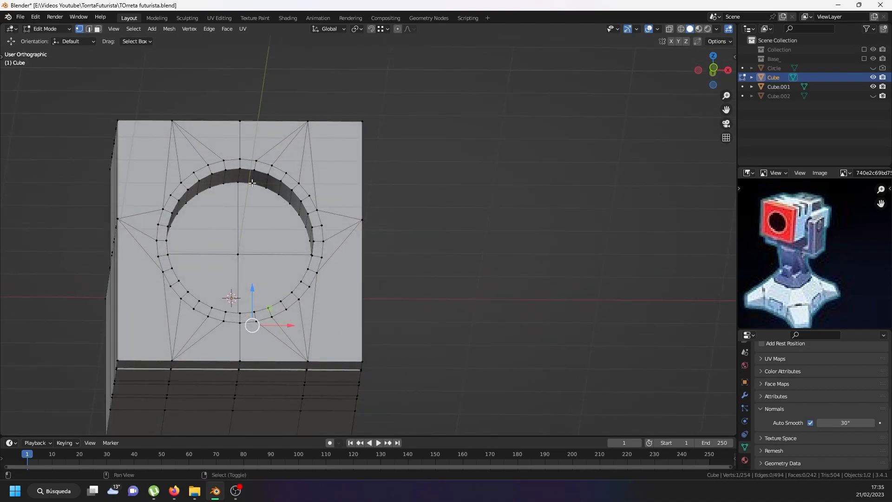
{"action": "middle_click_drag", "start_coordinate": [277, 235], "coordinate": [297, 270]}
{"action": "right_click", "coordinate": [280, 306]}
{"action": "key", "text": "j"}
{"action": "right_click", "coordinate": [289, 204]}
{"action": "right_click", "coordinate": [288, 303], "text": "shift"}
{"action": "right_click", "coordinate": [297, 295]}
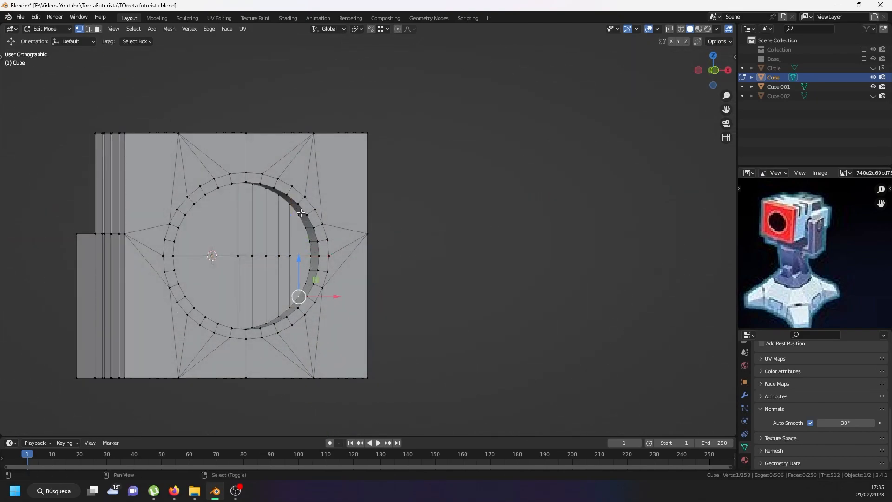
{"action": "right_click", "coordinate": [313, 230], "text": "shift"}
{"action": "key", "text": "j"}
{"action": "right_click", "coordinate": [304, 229]}
{"action": "right_click", "coordinate": [306, 282], "text": "shift"}
{"action": "key", "text": "j"}
Symmetrize the whole body mesh so the recessed face's new edges are mirrored to the other half
{"action": "scroll", "coordinate": [308, 276], "scroll_direction": "up", "scroll_amount": 4}
{"action": "scroll", "coordinate": [314, 261], "scroll_direction": "down", "scroll_amount": 5}
{"action": "key", "text": "a"}
{"action": "middle_click_drag", "start_coordinate": [309, 258], "coordinate": [260, 273]}
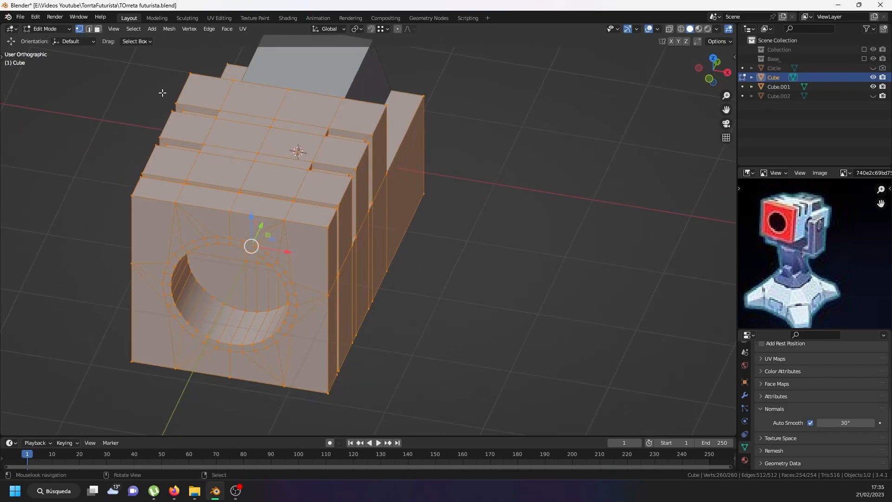
{"action": "left_click", "coordinate": [174, 30]}
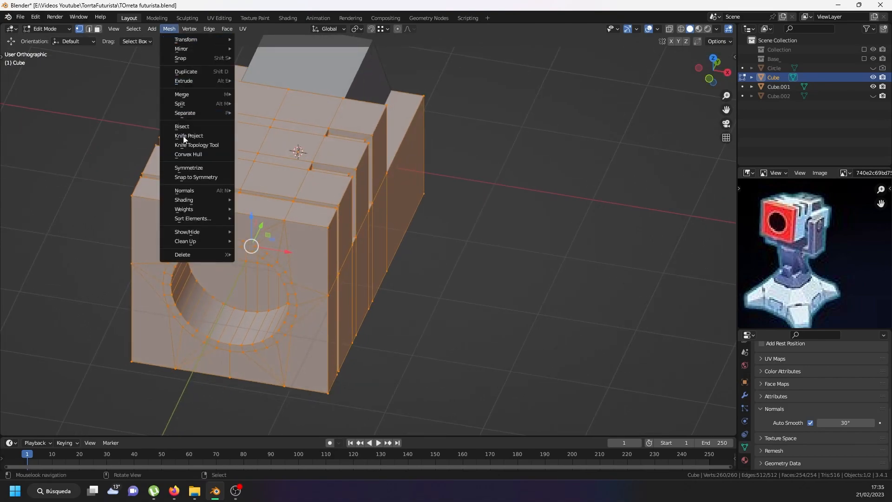
{"action": "left_click", "coordinate": [197, 172]}
{"action": "middle_click_drag", "start_coordinate": [223, 208], "coordinate": [204, 230]}
{"action": "key", "text": "Tab"}
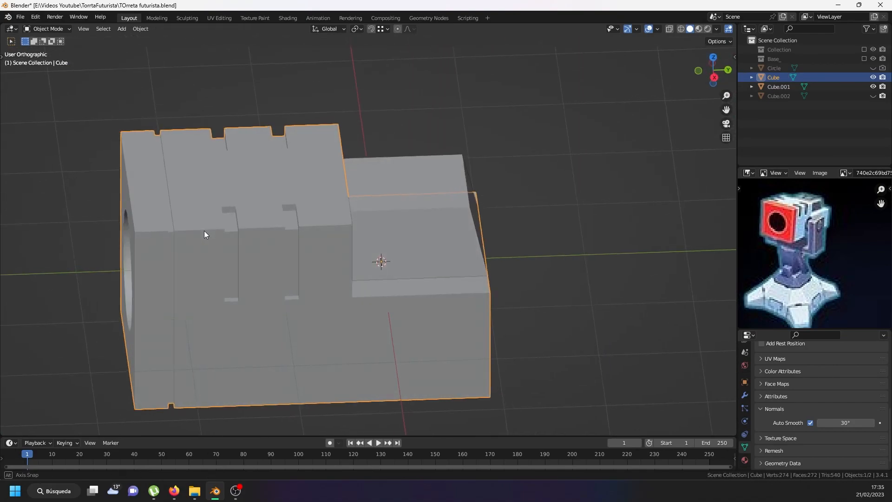
{"action": "key", "text": "Tab"}
Narrow the thin groove behind the front block by scaling its two side-wall face loops along Y
{"action": "scroll", "coordinate": [182, 219], "scroll_direction": "up", "scroll_amount": 6}
{"action": "left_click", "coordinate": [97, 29]}
{"action": "middle_click_drag", "start_coordinate": [197, 153], "coordinate": [208, 144]}
{"action": "scroll", "coordinate": [220, 197], "scroll_direction": "up", "scroll_amount": 3}
{"action": "right_click", "coordinate": [249, 187]}
{"action": "key", "text": "alt+a"}
{"action": "right_click", "coordinate": [250, 187], "text": "alt"}
{"action": "middle_click_drag", "start_coordinate": [251, 188], "coordinate": [122, 191]}
{"action": "scroll", "coordinate": [122, 191], "scroll_direction": "down", "scroll_amount": 6}
{"action": "scroll", "coordinate": [49, 184], "scroll_direction": "up", "scroll_amount": 3}
{"action": "scroll", "coordinate": [62, 186], "scroll_direction": "up", "scroll_amount": 3}
{"action": "right_click", "coordinate": [126, 171], "text": "alt+shift"}
{"action": "key", "text": "s"}
{"action": "key", "text": "x"}
{"action": "right_click", "coordinate": [330, 305]}
{"action": "scroll", "coordinate": [318, 289], "scroll_direction": "down", "scroll_amount": 12}
{"action": "middle_click_drag", "start_coordinate": [314, 287], "coordinate": [349, 288]}
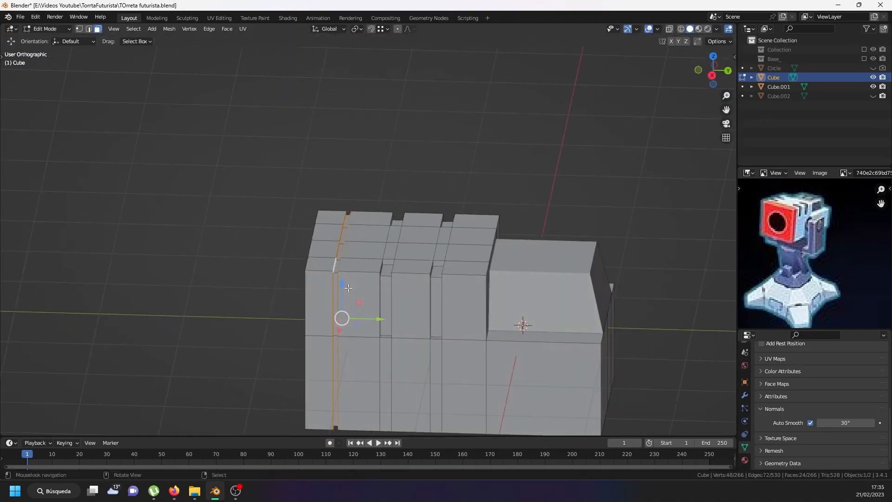
{"action": "scroll", "coordinate": [397, 311], "scroll_direction": "up", "scroll_amount": 8}
{"action": "key", "text": "s"}
{"action": "key", "text": "y"}
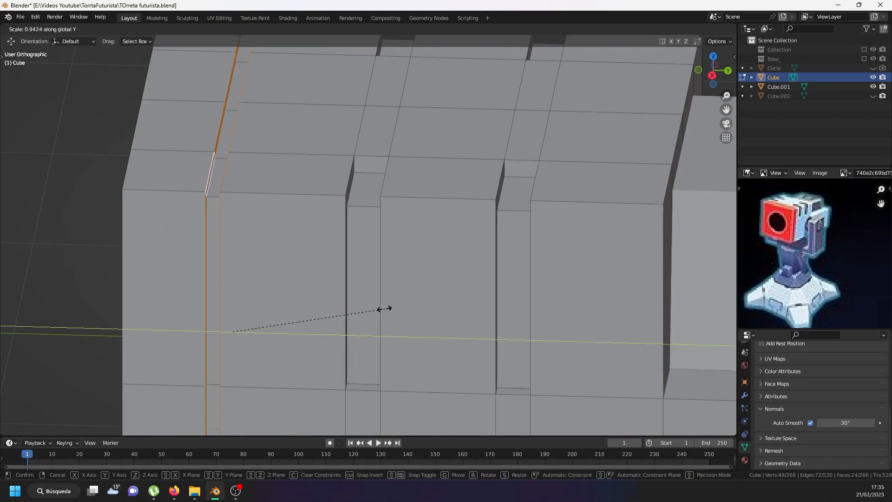
{"action": "left_click", "coordinate": [307, 312]}
Leave mesh editing, deselect everything and enable the Collection that holds the turret's base parts
{"action": "scroll", "coordinate": [286, 298], "scroll_direction": "down", "scroll_amount": 7}
{"action": "key", "text": "Tab"}
{"action": "middle_click_drag", "start_coordinate": [268, 291], "coordinate": [301, 289]}
{"action": "key", "text": "alt+a"}
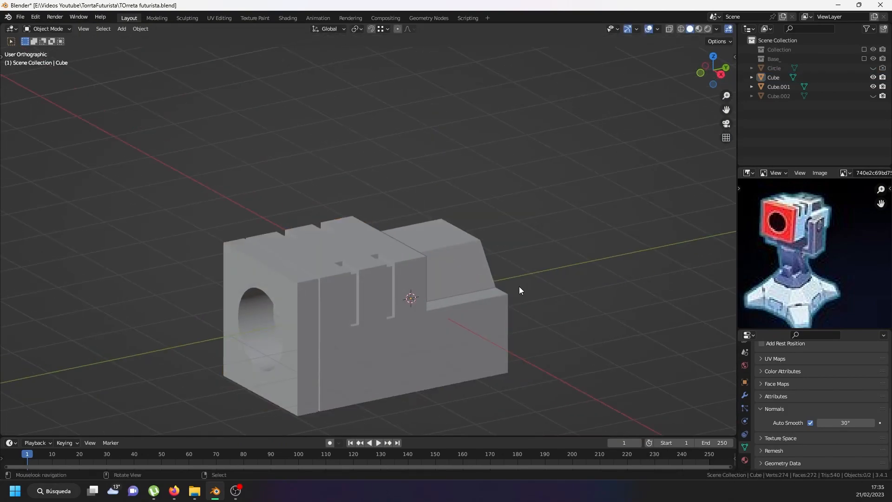
{"action": "middle_click_drag", "start_coordinate": [536, 265], "coordinate": [503, 272]}
{"action": "left_click", "coordinate": [873, 68]}
{"action": "left_click", "coordinate": [873, 69]}
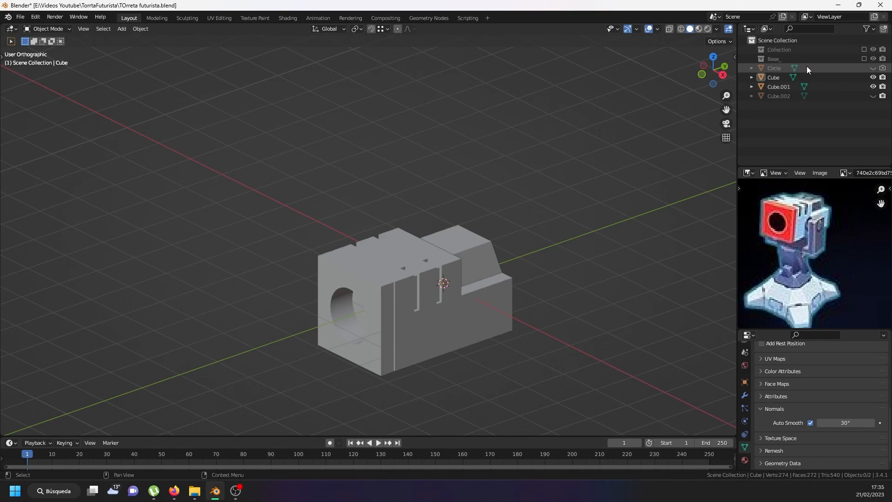
{"action": "left_click", "coordinate": [865, 50]}
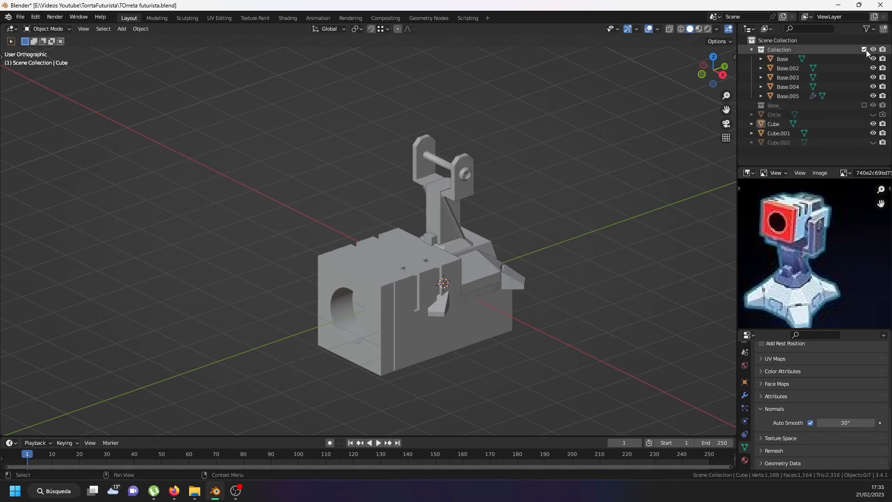
{"action": "left_click", "coordinate": [369, 310]}
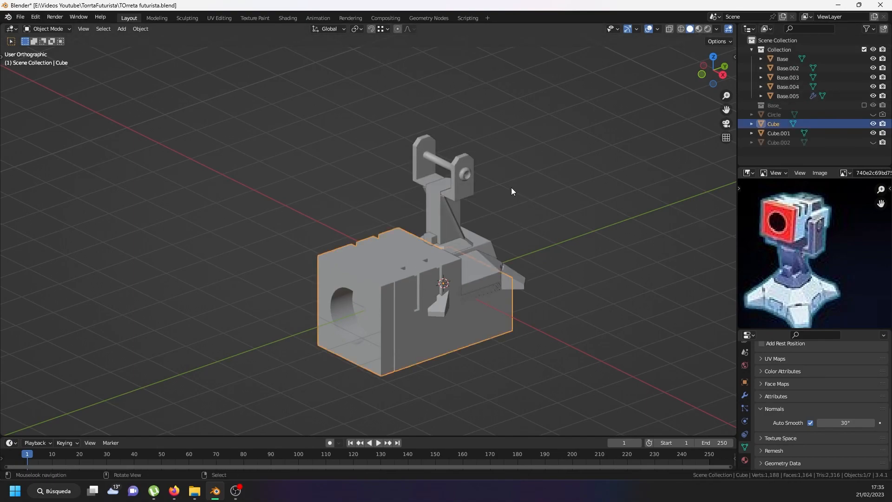
{"action": "key", "text": "Tab"}
{"action": "key", "text": "a"}
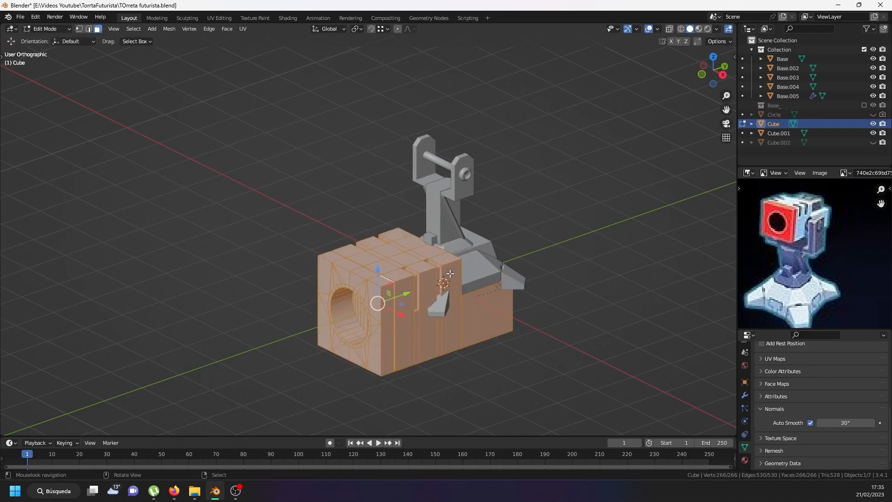
{"action": "key", "text": "KP_3"}
{"action": "middle_click_drag", "start_coordinate": [477, 287], "coordinate": [441, 306], "text": "shift"}
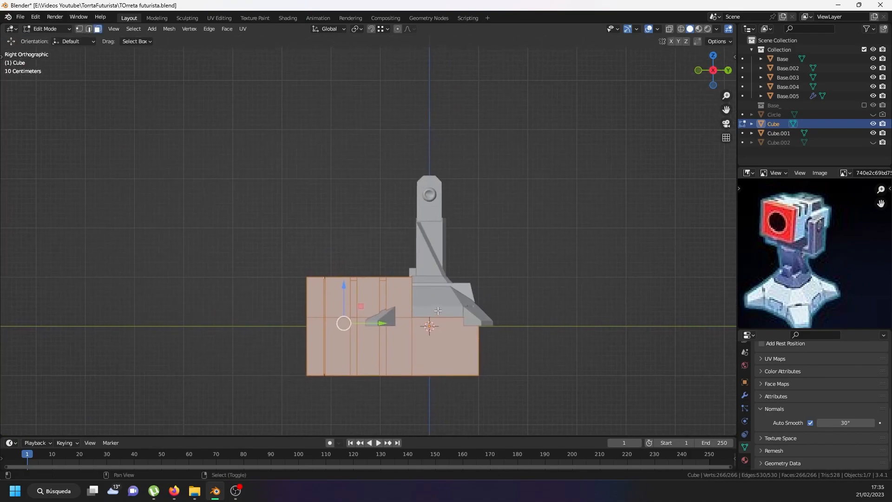
{"action": "key", "text": "g"}
{"action": "right_click", "coordinate": [472, 138]}
Join the rear housing block Cube.001 into the gun body Cube as one object
{"action": "middle_click_drag", "start_coordinate": [472, 138], "coordinate": [411, 196]}
{"action": "key", "text": "Tab"}
{"action": "left_click", "coordinate": [456, 300]}
{"action": "left_click", "coordinate": [348, 318], "text": "shift"}
{"action": "key", "text": "ctrl+j"}
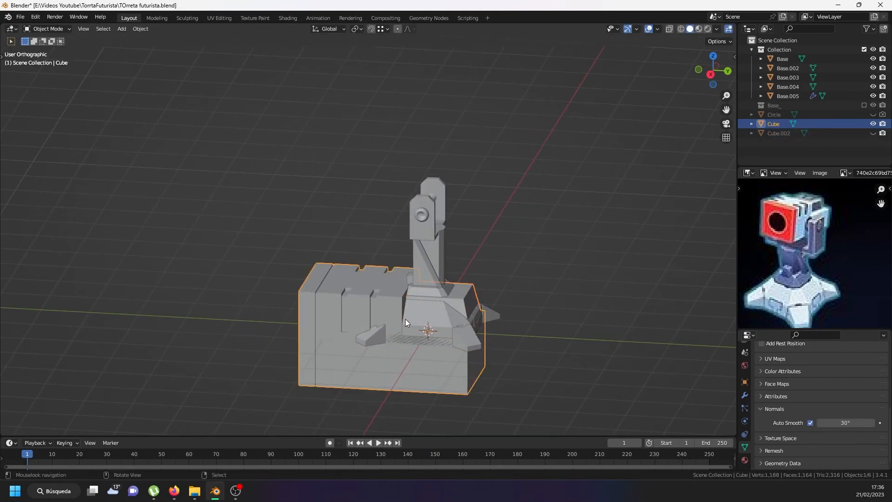
Move the whole gun head mesh up onto the stand, 0.31187 m along Y and 3.3456 m along Z
{"action": "key", "text": "Tab"}
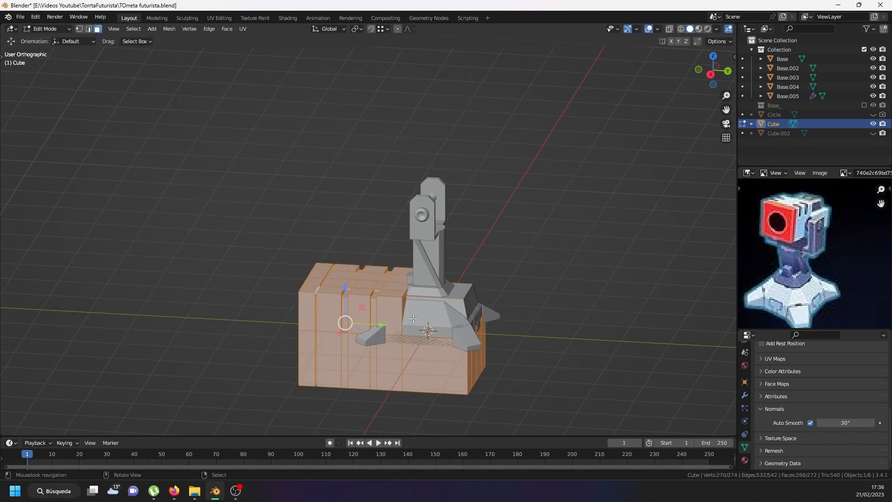
{"action": "key", "text": "KP_3"}
{"action": "key", "text": "g"}
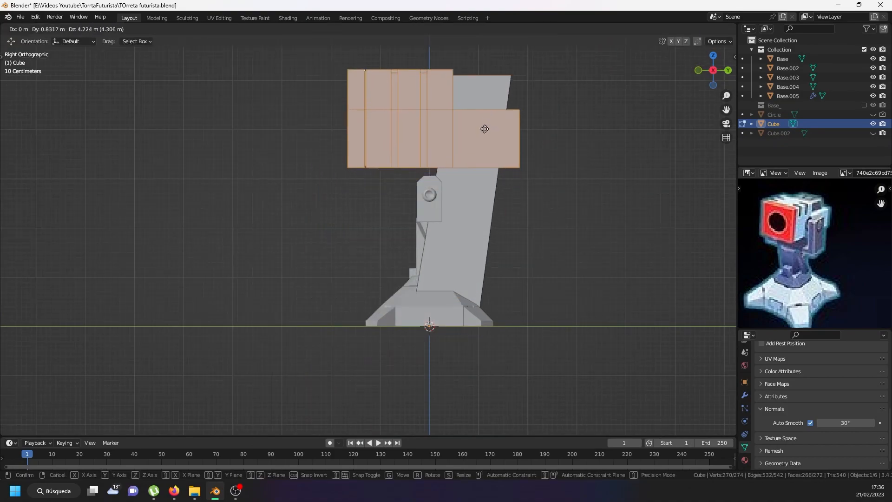
{"action": "key", "text": "Escape"}
{"action": "key", "text": "alt+a"}
{"action": "key", "text": "a"}
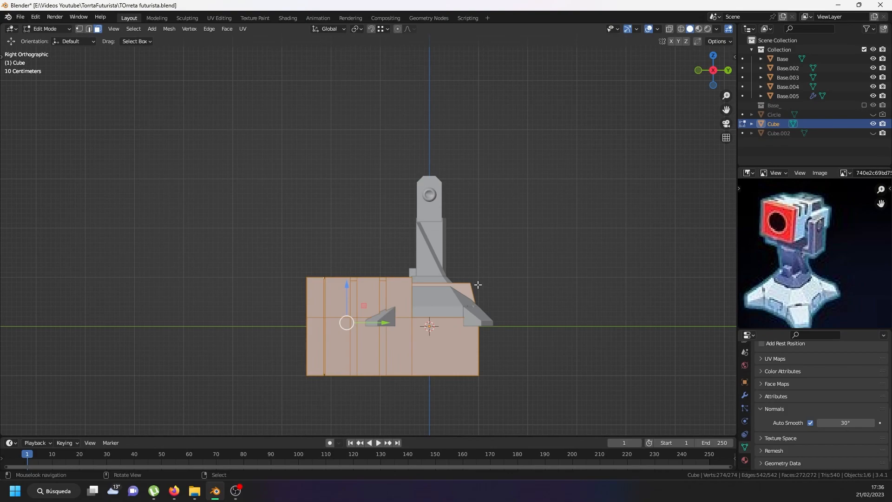
{"action": "key", "text": "g"}
{"action": "left_click", "coordinate": [484, 119]}
Raise the gun head another 0.016407 m along Z in the front view
{"action": "middle_click_drag", "start_coordinate": [488, 119], "coordinate": [493, 120]}
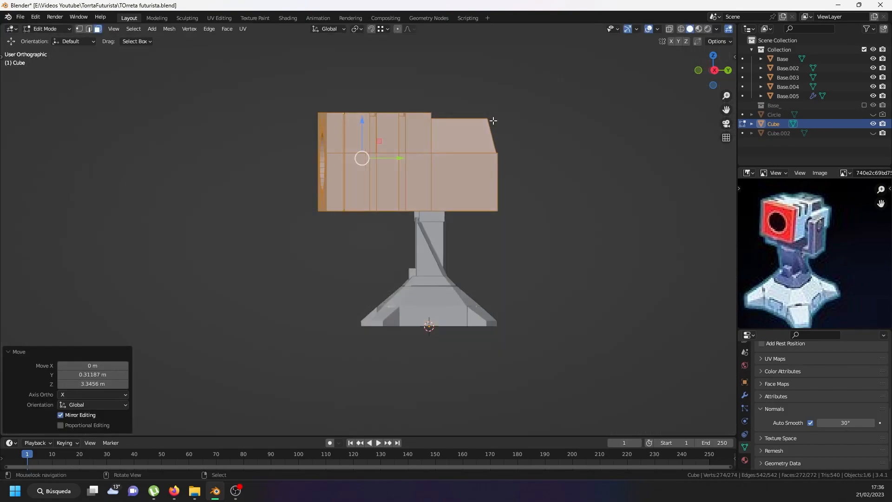
{"action": "key", "text": "KP_1"}
{"action": "scroll", "coordinate": [371, 109], "scroll_direction": "up", "scroll_amount": 3}
{"action": "key", "text": "g"}
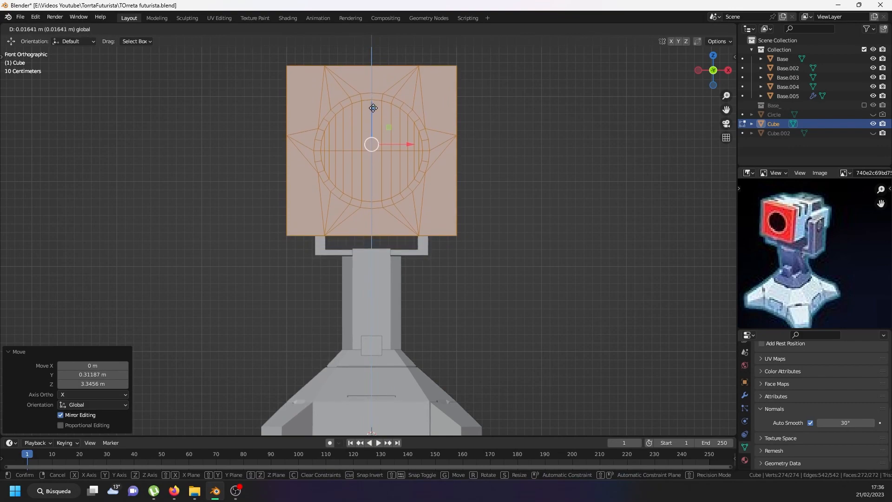
{"action": "left_click", "coordinate": [373, 108]}
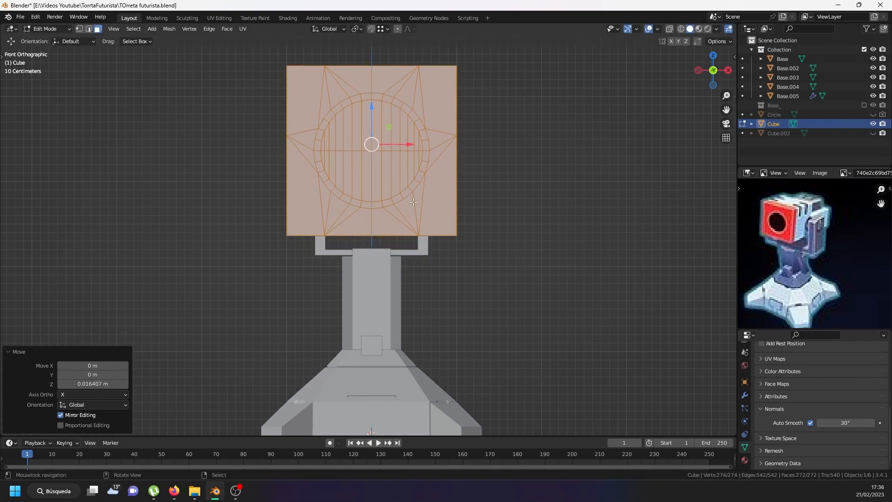
Try to widen the Base.005 yoke by moving its side arm and pin end outward along X past the gun head
{"action": "key", "text": "alt+q"}
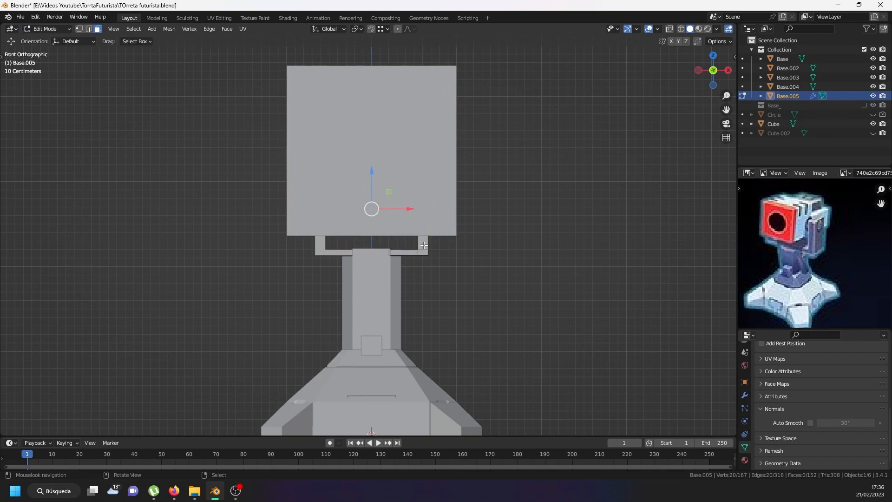
{"action": "key", "text": "alt+a"}
{"action": "key", "text": "shift+z"}
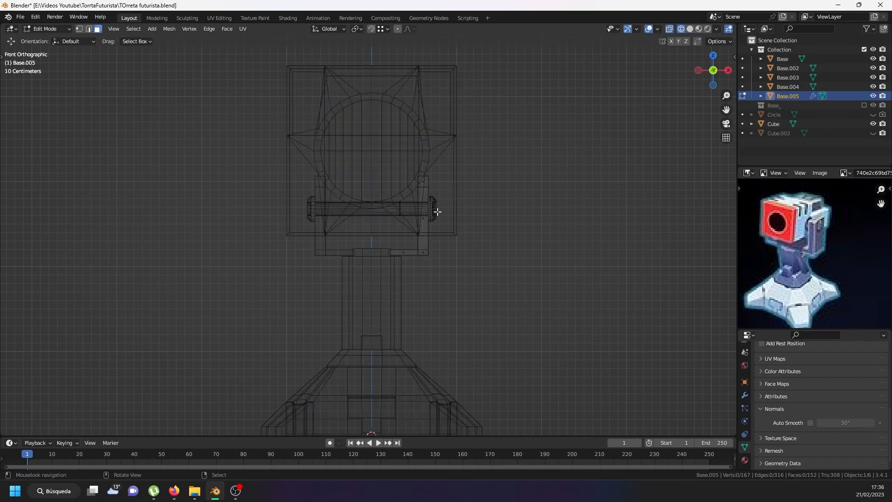
{"action": "left_click_drag", "start_coordinate": [478, 135], "coordinate": [410, 281]}
{"action": "left_click_drag", "start_coordinate": [468, 206], "coordinate": [514, 200]}
{"action": "mouse_move", "coordinate": [514, 200]}
{"action": "middle_mouse_down"}
{"action": "mouse_move", "coordinate": [460, 232]}
{"action": "mouse_move", "coordinate": [432, 214]}
{"action": "middle_mouse_up"}
{"action": "key", "text": "shift+z"}
{"action": "key", "text": "Tab"}
{"action": "left_click", "coordinate": [419, 202]}
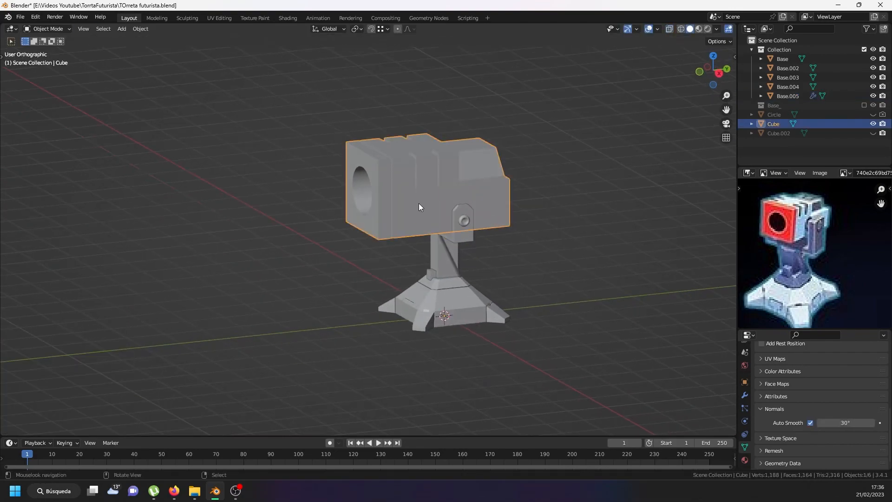
{"action": "left_click", "coordinate": [453, 225]}
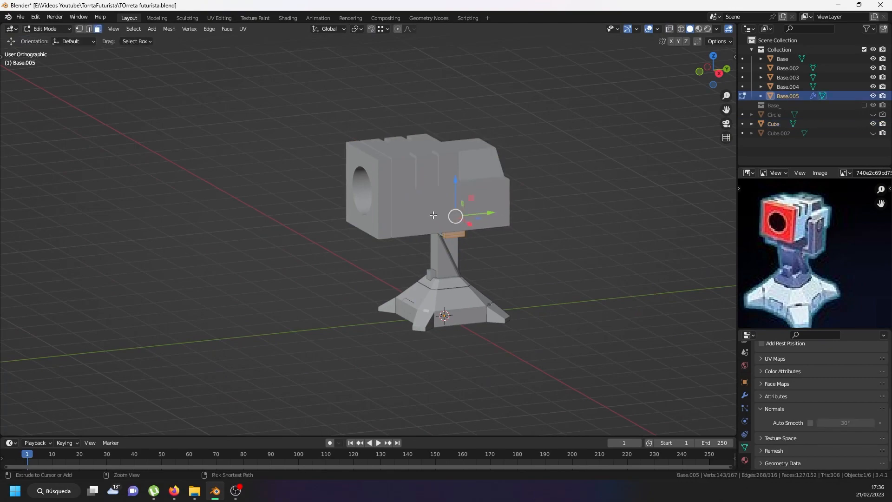
Scale the whole gun head mesh uniformly to 0.807
{"action": "left_click", "coordinate": [417, 196]}
{"action": "key", "text": "Tab"}
{"action": "key", "text": "a"}
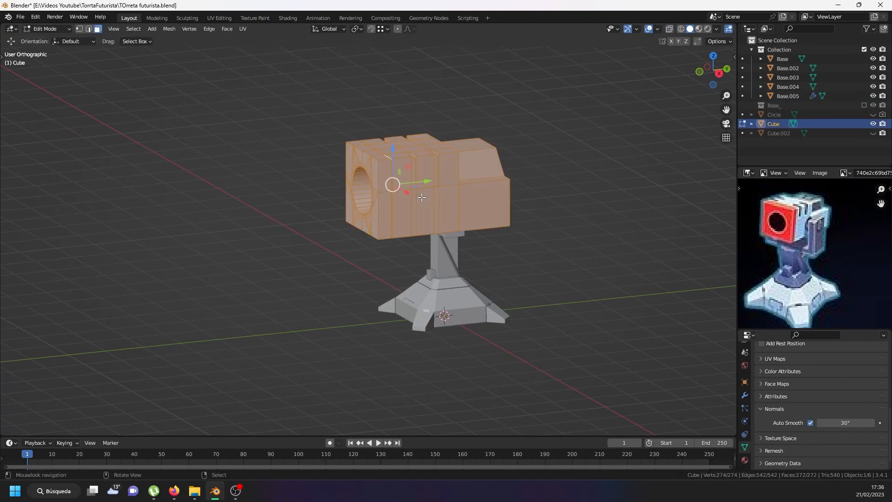
{"action": "key", "text": "KP_3"}
{"action": "key", "text": "s"}
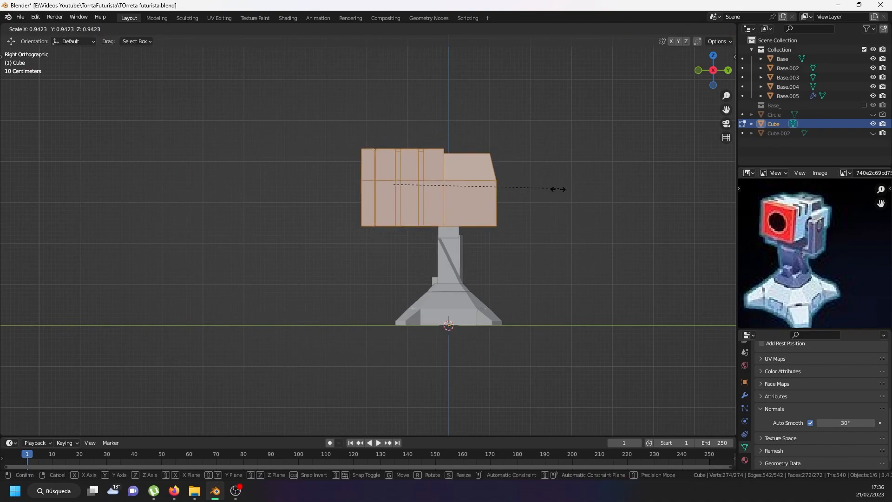
{"action": "left_click", "coordinate": [535, 193]}
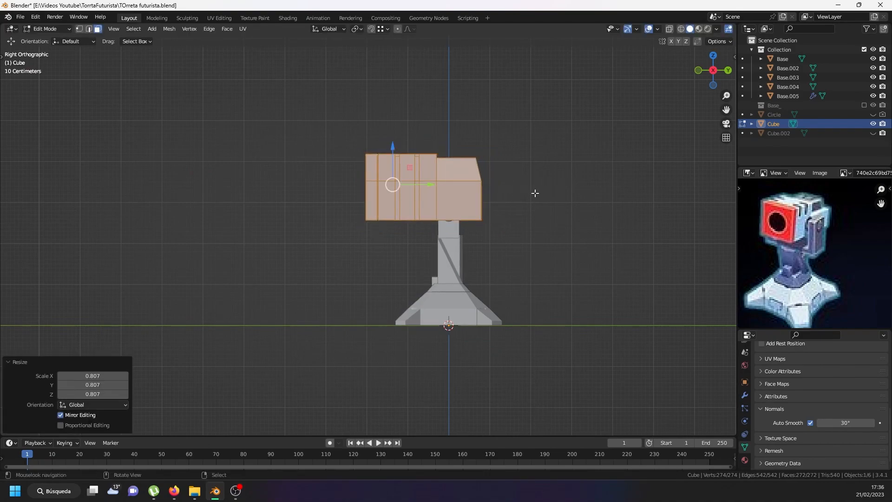
Widen the Base.005 yoke by moving its side arm and pin end outward along X, clear of the gun head's side
{"action": "key", "text": "KP_1"}
{"action": "scroll", "coordinate": [423, 200], "scroll_direction": "up", "scroll_amount": 4}
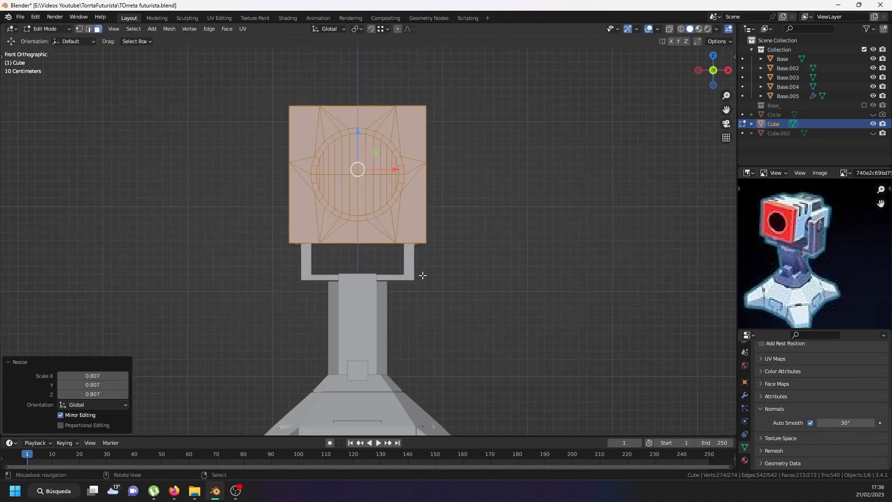
{"action": "left_click", "coordinate": [411, 280]}
{"action": "key", "text": "alt+q"}
{"action": "left_click_drag", "start_coordinate": [454, 235], "coordinate": [489, 234]}
Raise the upper end of the Base.005 yoke's side arm together with its pin by 0.71099 m along Z, excluding the lower corner vertices
{"action": "key", "text": "a"}
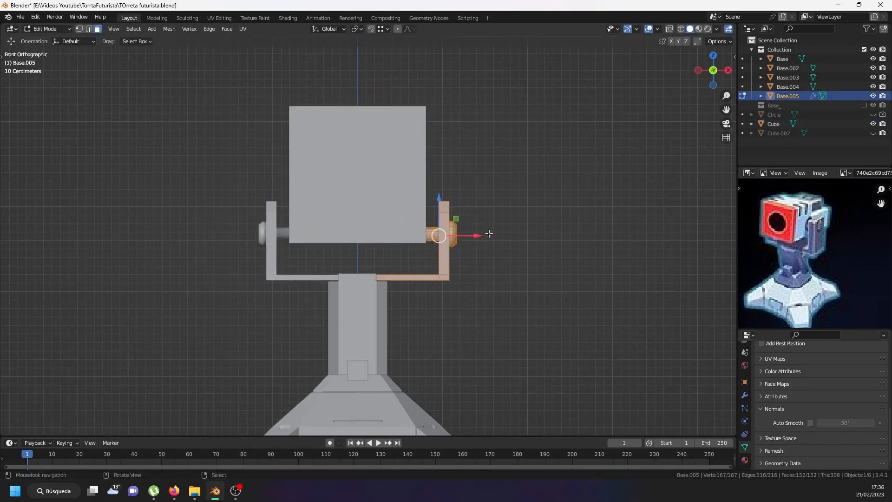
{"action": "key", "text": "alt+z"}
{"action": "key", "text": "alt+a"}
{"action": "left_click_drag", "start_coordinate": [333, 140], "coordinate": [521, 260]}
{"action": "left_click_drag", "start_coordinate": [442, 194], "coordinate": [441, 179]}
{"action": "right_click", "coordinate": [442, 179]}
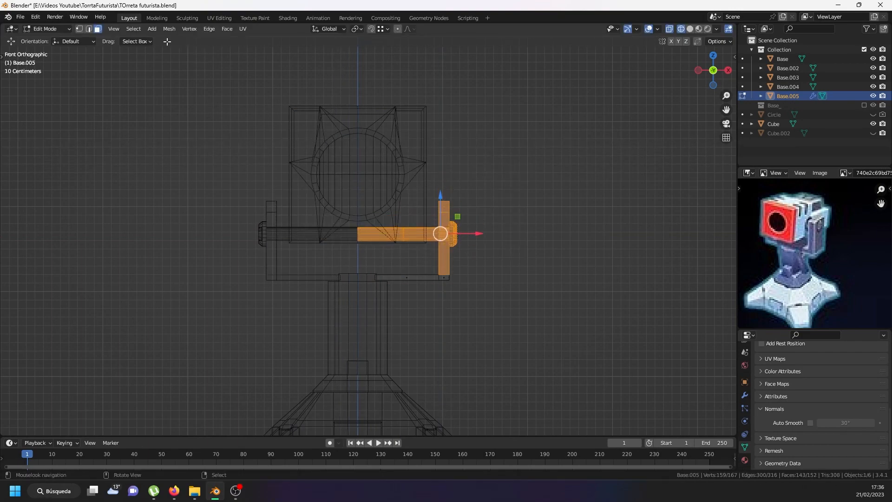
{"action": "left_click", "coordinate": [80, 29]}
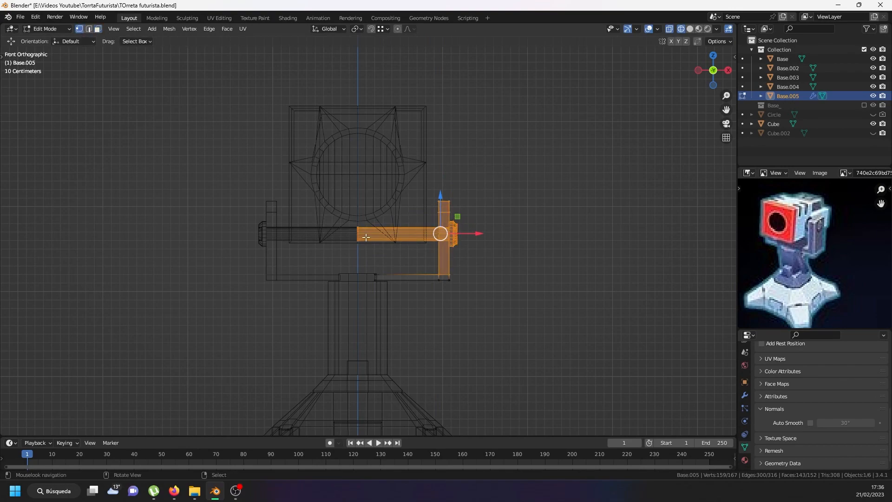
{"action": "left_click_drag", "start_coordinate": [397, 332], "coordinate": [494, 272], "text": "ctrl"}
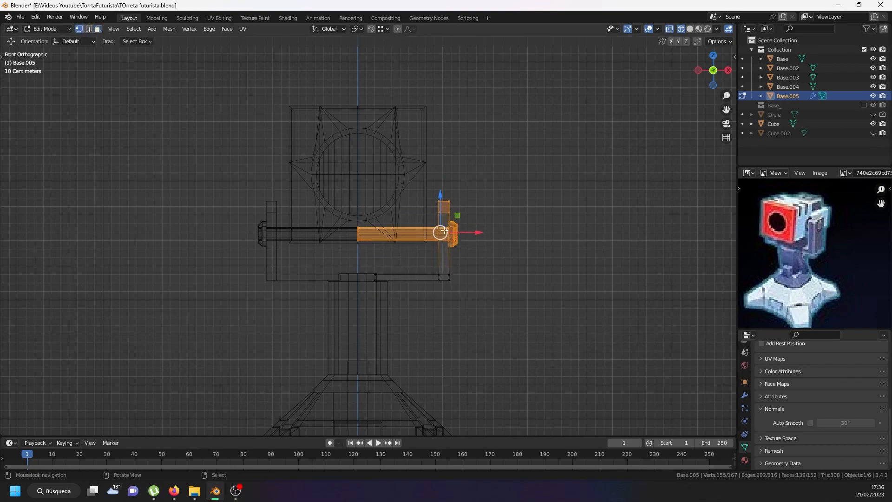
{"action": "left_click_drag", "start_coordinate": [440, 188], "coordinate": [440, 130]}
{"action": "middle_click_drag", "start_coordinate": [440, 130], "coordinate": [394, 197]}
{"action": "key", "text": "shift+z"}
{"action": "middle_click_drag", "start_coordinate": [449, 194], "coordinate": [413, 210]}
{"action": "scroll", "coordinate": [412, 209], "scroll_direction": "down", "scroll_amount": 2}
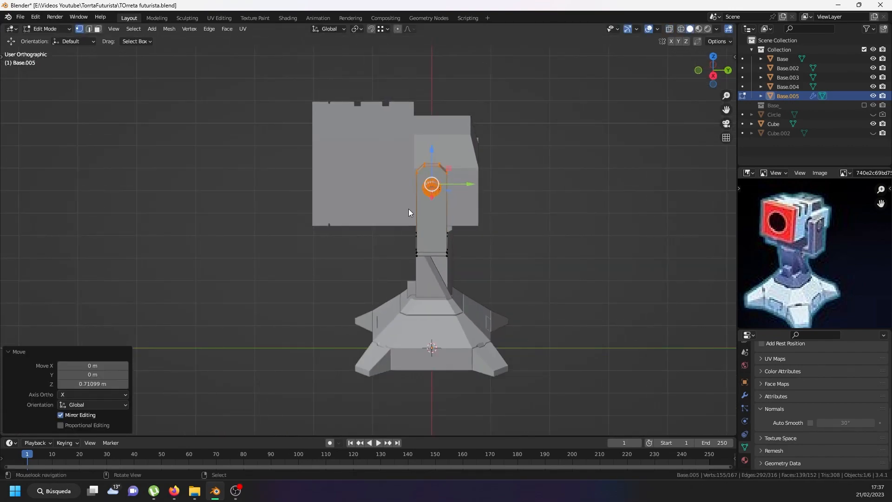
Move the whole gun head mesh 0.85057 m along Y over the yoke
{"action": "key", "text": "Tab"}
{"action": "right_click", "coordinate": [381, 204]}
{"action": "key", "text": "Tab"}
{"action": "left_click_drag", "start_coordinate": [391, 159], "coordinate": [441, 155]}
{"action": "key", "text": "KP_1"}
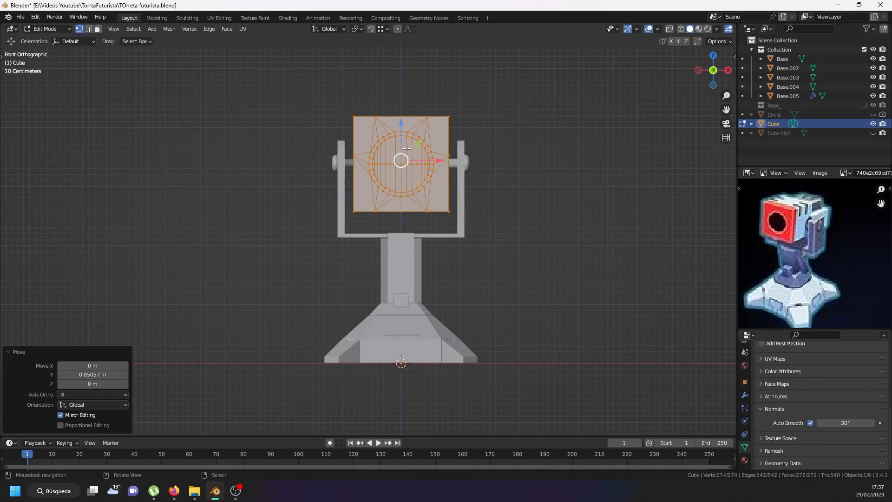
{"action": "left_click_drag", "start_coordinate": [401, 125], "coordinate": [401, 121]}
{"action": "right_click", "coordinate": [401, 121]}
Lower the upper end of the Base.005 side arm and its pin by 0.27346 m along Z in the front view
{"action": "key", "text": "Tab"}
{"action": "left_click", "coordinate": [464, 160]}
{"action": "key", "text": "Tab"}
{"action": "scroll", "coordinate": [464, 160], "scroll_direction": "up", "scroll_amount": 3}
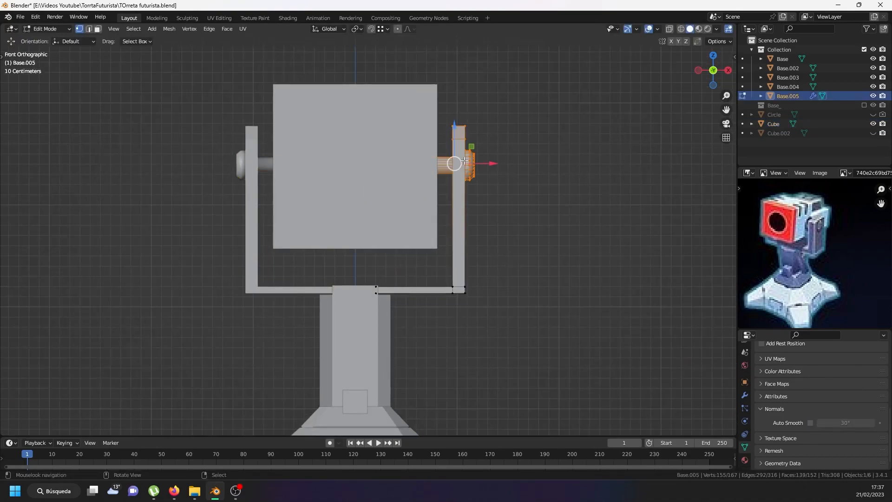
{"action": "key", "text": "shift+z"}
{"action": "left_click_drag", "start_coordinate": [458, 125], "coordinate": [458, 153]}
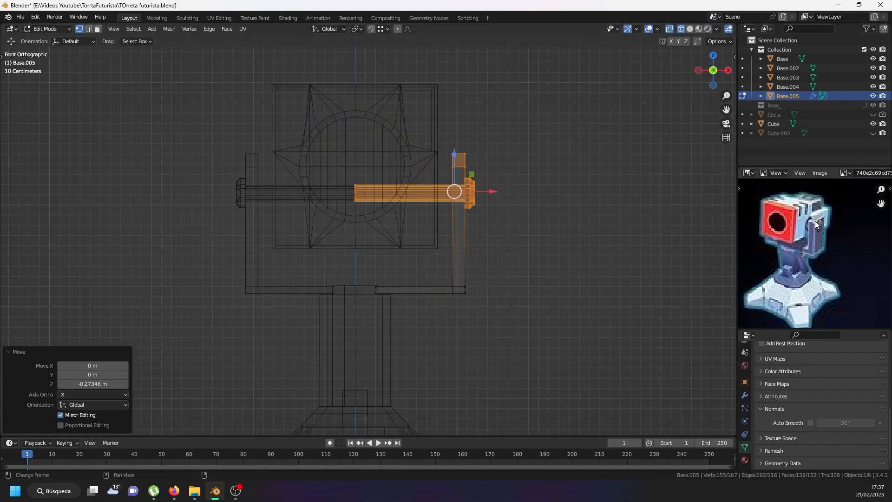
{"action": "mouse_move", "coordinate": [567, 203]}
{"action": "middle_mouse_down"}
{"action": "mouse_move", "coordinate": [504, 223]}
{"action": "mouse_move", "coordinate": [469, 207]}
{"action": "mouse_move", "coordinate": [524, 196]}
{"action": "middle_mouse_up"}
{"action": "key", "text": "shift+z"}
{"action": "key", "text": "Tab"}
{"action": "key", "text": "alt+a"}
{"action": "scroll", "coordinate": [470, 208], "scroll_direction": "down", "scroll_amount": 2}
{"action": "key", "text": "Tab"}
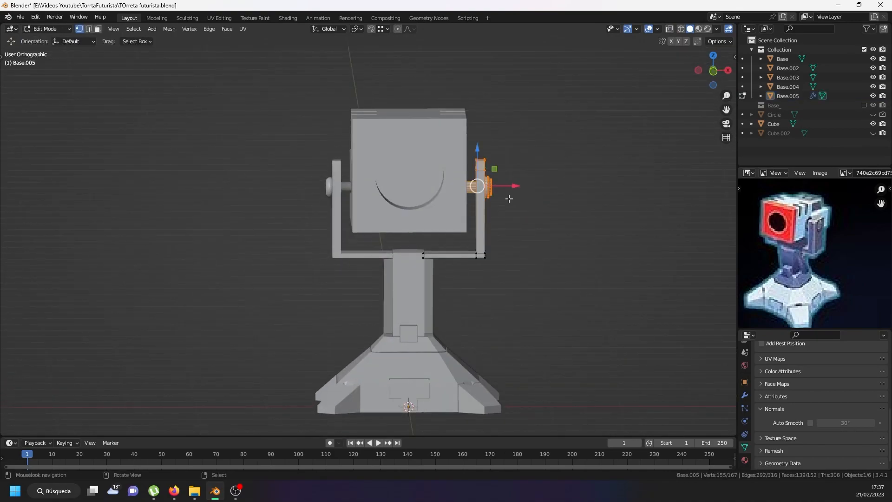
Move the entire Base.005 side arm, including its lower corner, and the pin -0.064567 m along X toward the gun head
{"action": "key", "text": "KP_1"}
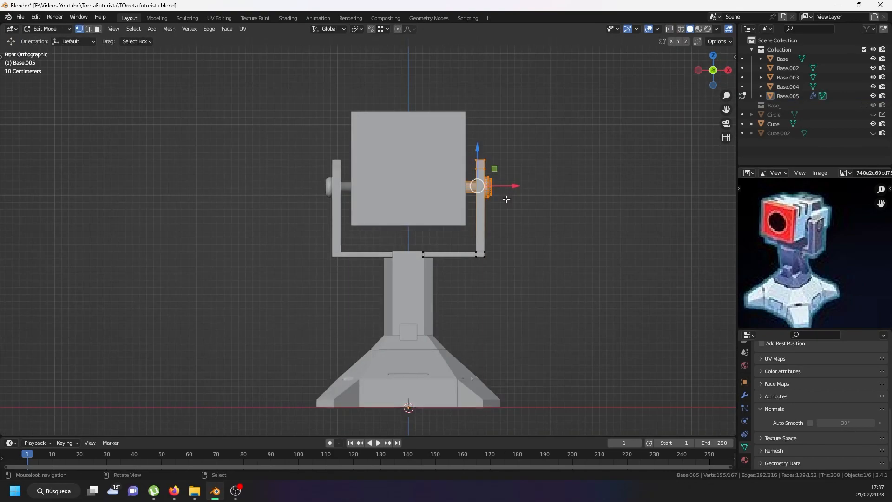
{"action": "key", "text": "shift+z"}
{"action": "mouse_move", "coordinate": [521, 124]}
{"action": "left_mouse_down", "text": "shift"}
{"action": "mouse_move", "coordinate": [479, 298]}
{"action": "mouse_move", "coordinate": [467, 298]}
{"action": "left_mouse_up", "text": "shift"}
{"action": "scroll", "coordinate": [479, 186], "scroll_direction": "up", "scroll_amount": 3}
{"action": "left_click_drag", "start_coordinate": [512, 196], "coordinate": [500, 196]}
{"action": "mouse_move", "coordinate": [502, 197]}
{"action": "middle_mouse_down"}
{"action": "mouse_move", "coordinate": [459, 222]}
{"action": "mouse_move", "coordinate": [455, 194]}
{"action": "middle_mouse_up"}
{"action": "key", "text": "shift+z"}
{"action": "scroll", "coordinate": [430, 205], "scroll_direction": "up", "scroll_amount": 3}
{"action": "scroll", "coordinate": [460, 195], "scroll_direction": "up", "scroll_amount": 1}
{"action": "scroll", "coordinate": [460, 197], "scroll_direction": "up", "scroll_amount": 2}
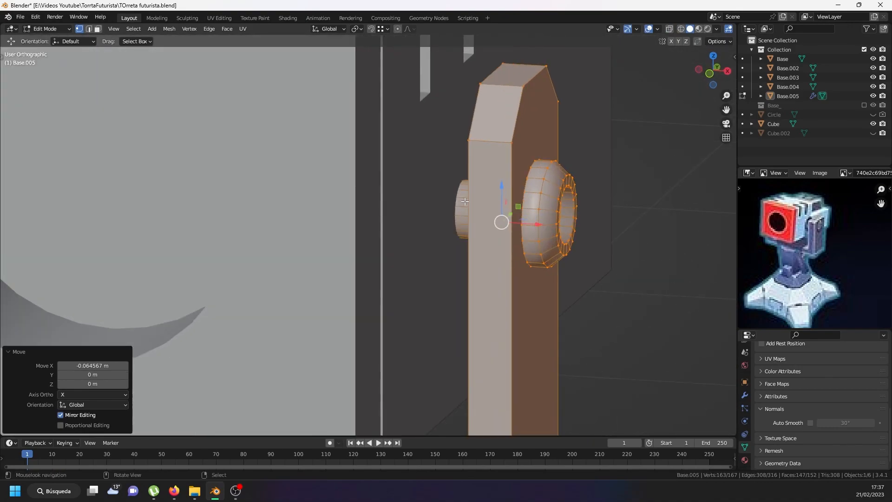
Duplicate the pin cap's outer edge loop and move the copy -0.25066 m, plus another -0.008003 m, along X to the arm's inner side
{"action": "right_click", "coordinate": [538, 214]}
{"action": "right_click", "coordinate": [539, 214], "text": "alt"}
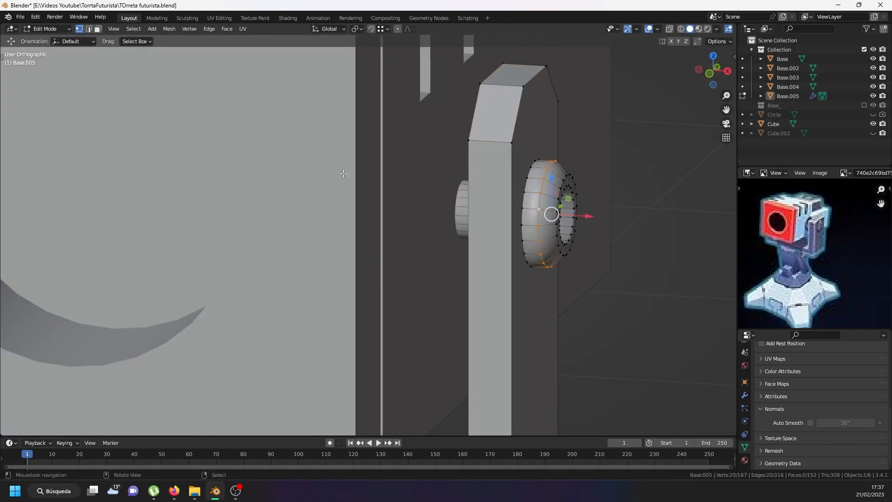
{"action": "key", "text": "shift+d"}
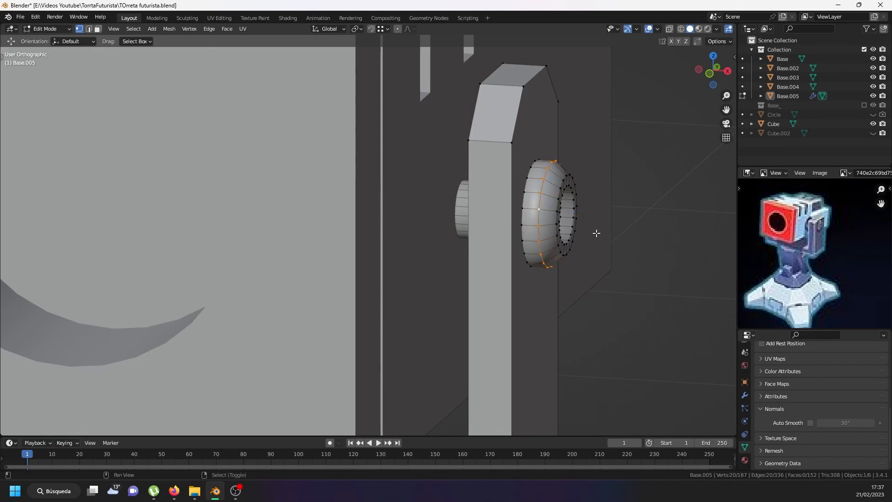
{"action": "right_click", "coordinate": [595, 232]}
{"action": "key", "text": "g"}
{"action": "key", "text": "x"}
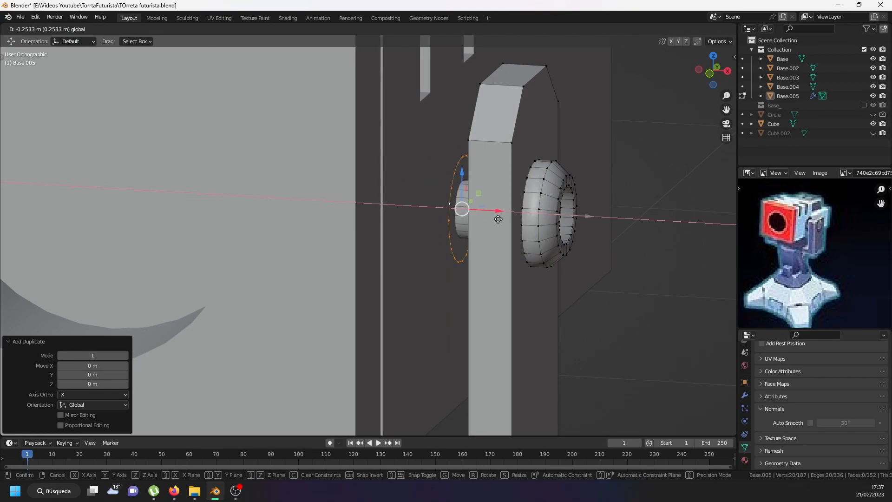
{"action": "left_click", "coordinate": [499, 219]}
{"action": "scroll", "coordinate": [475, 223], "scroll_direction": "up", "scroll_amount": 3}
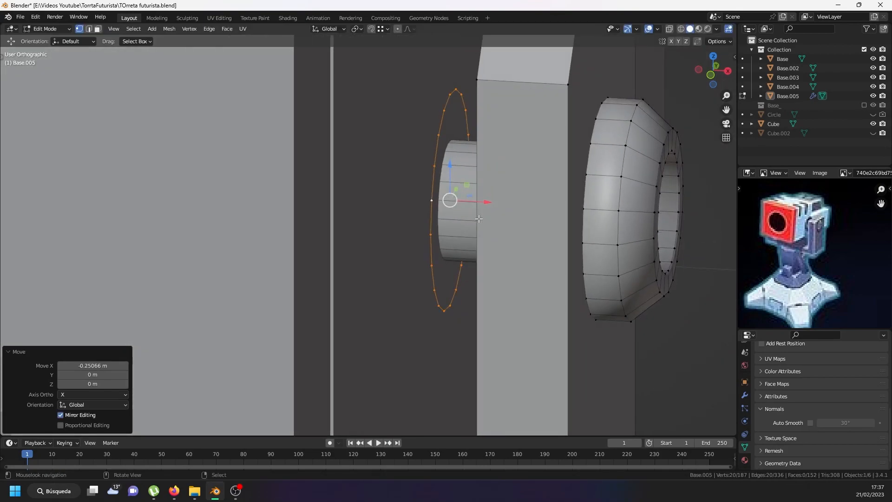
{"action": "key", "text": "g"}
{"action": "key", "text": "x"}
{"action": "left_click", "coordinate": [480, 202]}
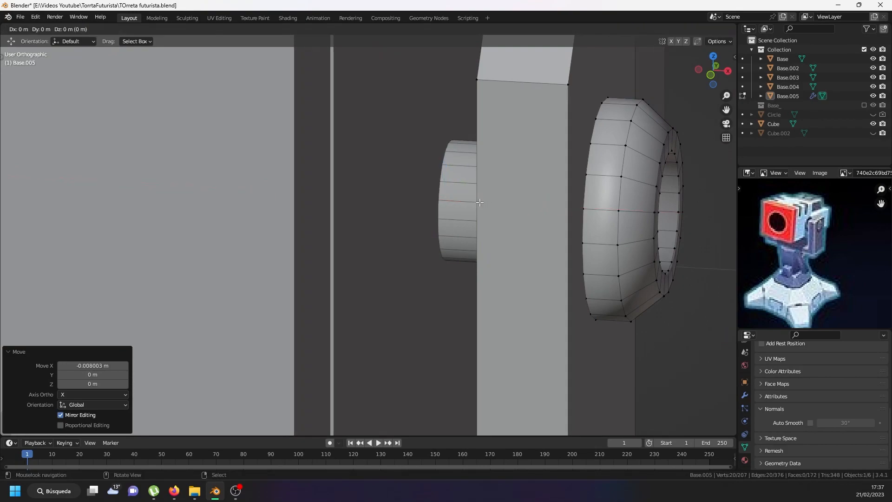
Extrude the duplicated edge loop 0.036257 m along X to form the rim of an inner washer
{"action": "key", "text": "e"}
{"action": "right_click", "coordinate": [479, 201]}
{"action": "key", "text": "g"}
{"action": "key", "text": "x"}
{"action": "left_click", "coordinate": [509, 208]}
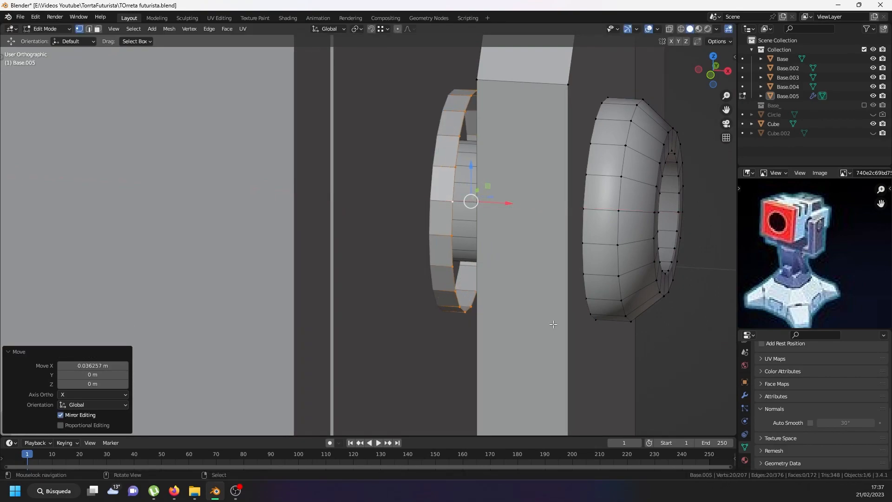
Extrude the washer rim's edge loop in place and scale it inward to the pin to form the side face
{"action": "key", "text": "e"}
{"action": "right_click", "coordinate": [564, 330]}
{"action": "key", "text": "s"}
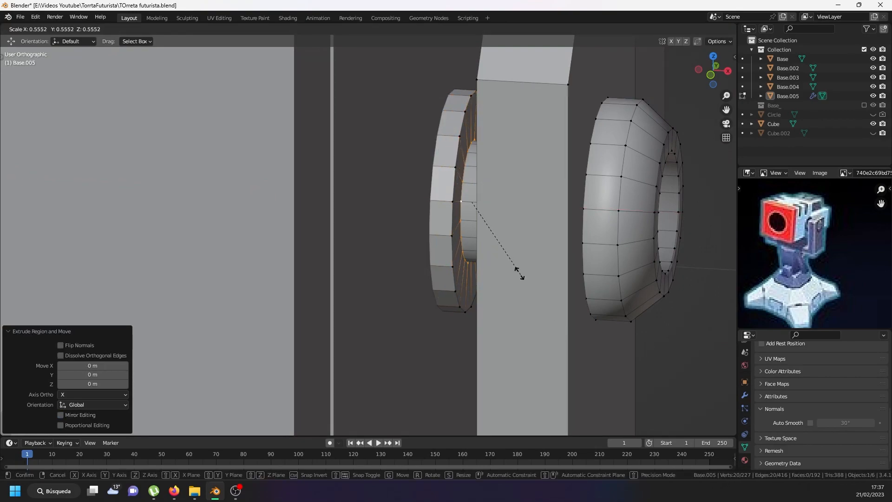
{"action": "left_click", "coordinate": [511, 262]}
{"action": "middle_click_drag", "start_coordinate": [510, 260], "coordinate": [451, 266]}
{"action": "key", "text": "shift+z"}
{"action": "key", "text": "shift+z"}
Try to apply Shade Smooth to the Base.005 yoke
{"action": "key", "text": "Tab"}
{"action": "key", "text": "alt+a"}
{"action": "scroll", "coordinate": [447, 249], "scroll_direction": "down", "scroll_amount": 6}
{"action": "scroll", "coordinate": [470, 258], "scroll_direction": "down", "scroll_amount": 1}
{"action": "key", "text": "Tab"}
{"action": "key", "text": "alt+a"}
{"action": "key", "text": "a"}
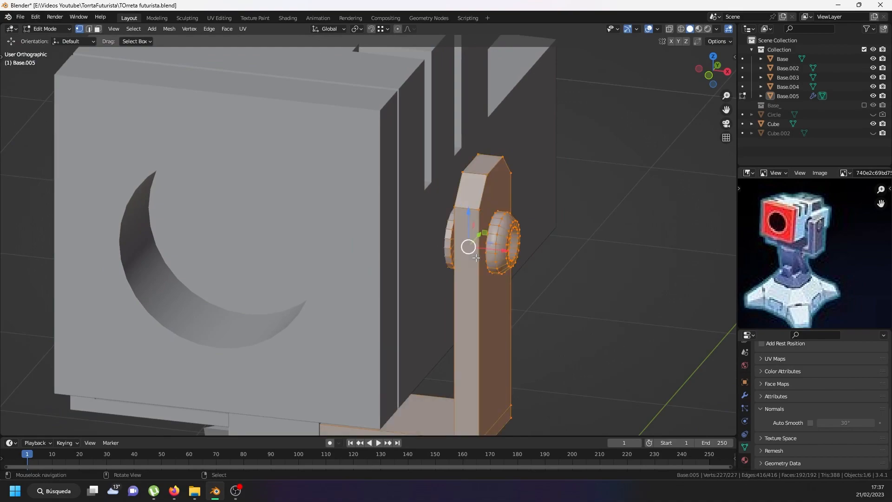
{"action": "key", "text": "Tab"}
{"action": "mouse_move", "coordinate": [388, 195]}
{"action": "middle_mouse_down"}
{"action": "mouse_move", "coordinate": [428, 184]}
{"action": "mouse_move", "coordinate": [384, 188]}
{"action": "middle_mouse_up"}
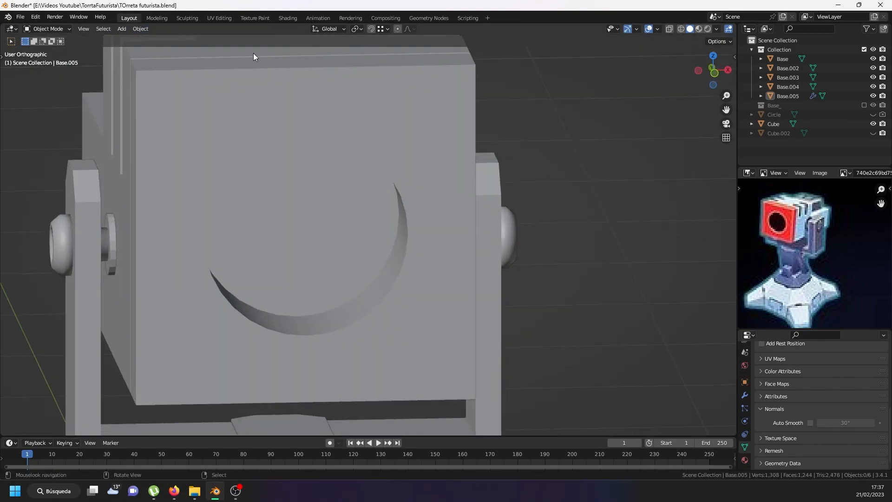
{"action": "left_click", "coordinate": [144, 30]}
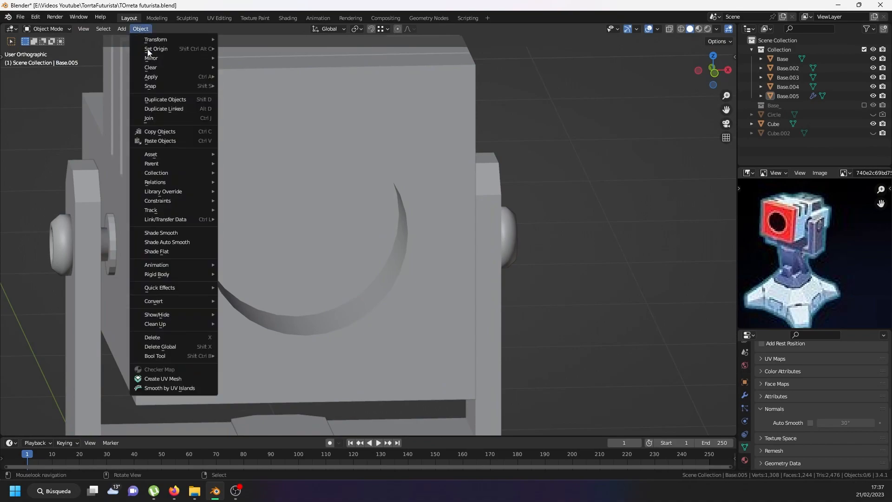
{"action": "left_click", "coordinate": [182, 233]}
{"action": "middle_click_drag", "start_coordinate": [407, 217], "coordinate": [341, 230]}
Enlarge the inner washer by applying Shrink/Fatten to its rim face loop with an offset of -0.104 m
{"action": "key", "text": "Tab"}
{"action": "middle_click_drag", "start_coordinate": [410, 219], "coordinate": [433, 178]}
{"action": "scroll", "coordinate": [436, 237], "scroll_direction": "up", "scroll_amount": 5}
{"action": "left_click", "coordinate": [437, 236]}
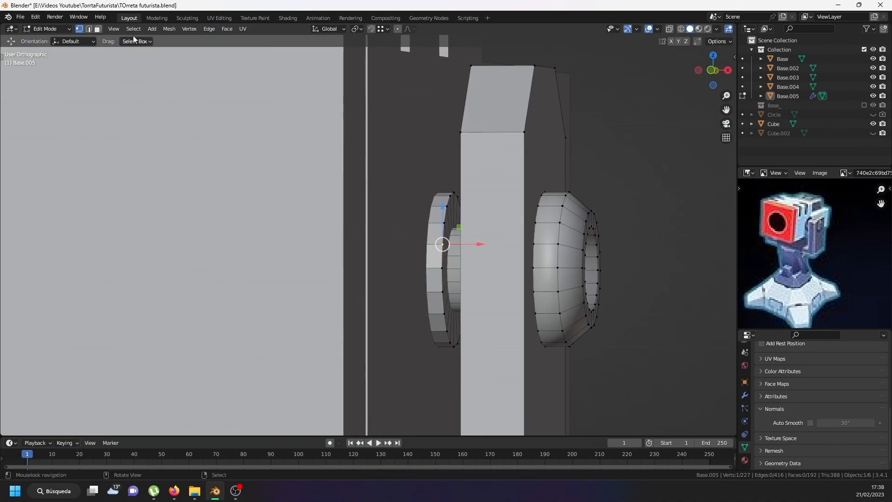
{"action": "left_click", "coordinate": [98, 30]}
{"action": "left_click", "coordinate": [440, 220], "text": "alt"}
{"action": "middle_click_drag", "start_coordinate": [440, 220], "coordinate": [474, 232]}
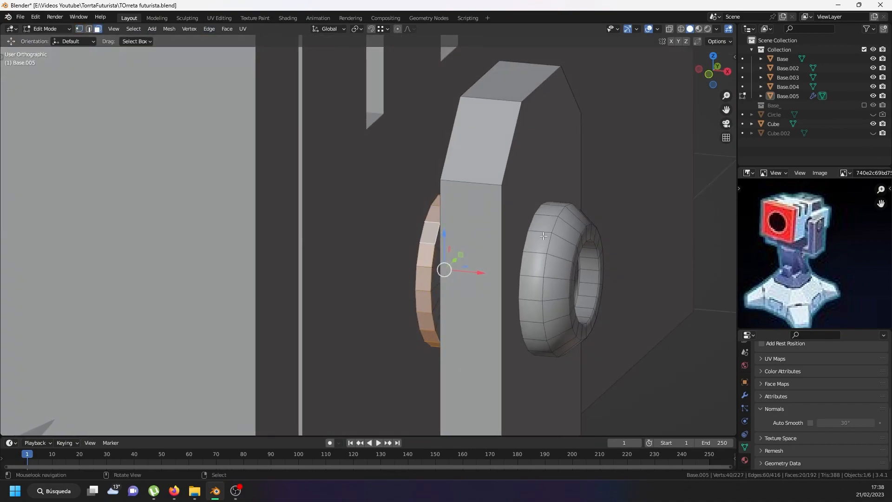
{"action": "key", "text": "alt+s"}
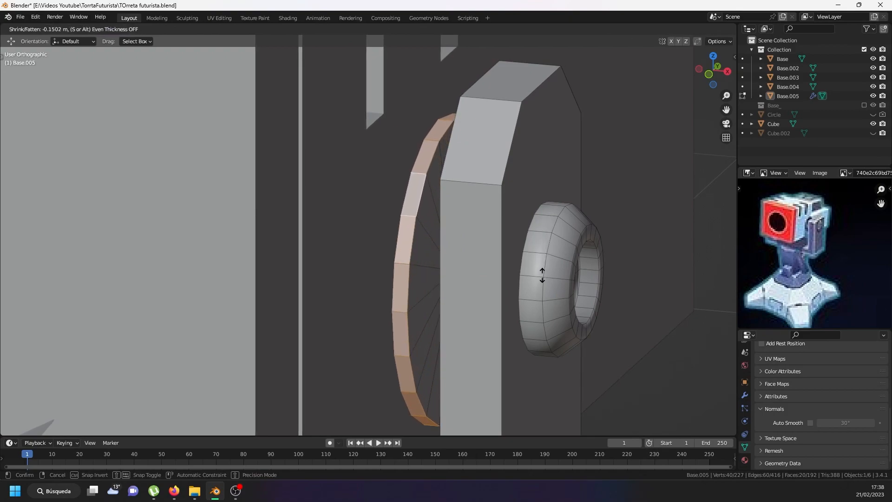
{"action": "left_click", "coordinate": [542, 272]}
{"action": "scroll", "coordinate": [512, 248], "scroll_direction": "down", "scroll_amount": 4}
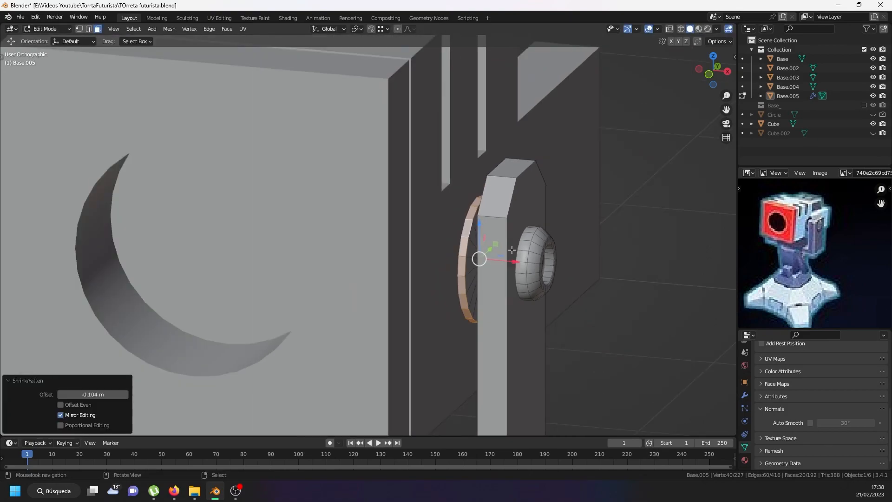
{"action": "scroll", "coordinate": [512, 248], "scroll_direction": "down", "scroll_amount": 5}
{"action": "key", "text": "Tab"}
Apply Shade Smooth to all visible turret objects, from the base parts to the gun head
{"action": "mouse_move", "coordinate": [497, 250]}
{"action": "middle_mouse_down"}
{"action": "mouse_move", "coordinate": [478, 231]}
{"action": "mouse_move", "coordinate": [511, 237]}
{"action": "mouse_move", "coordinate": [513, 251]}
{"action": "middle_mouse_up"}
{"action": "left_click", "coordinate": [133, 30]}
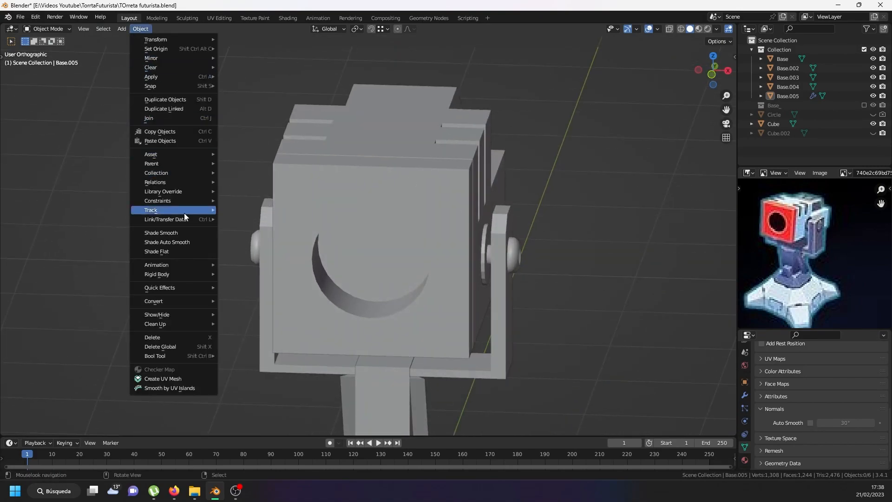
{"action": "left_click", "coordinate": [186, 233]}
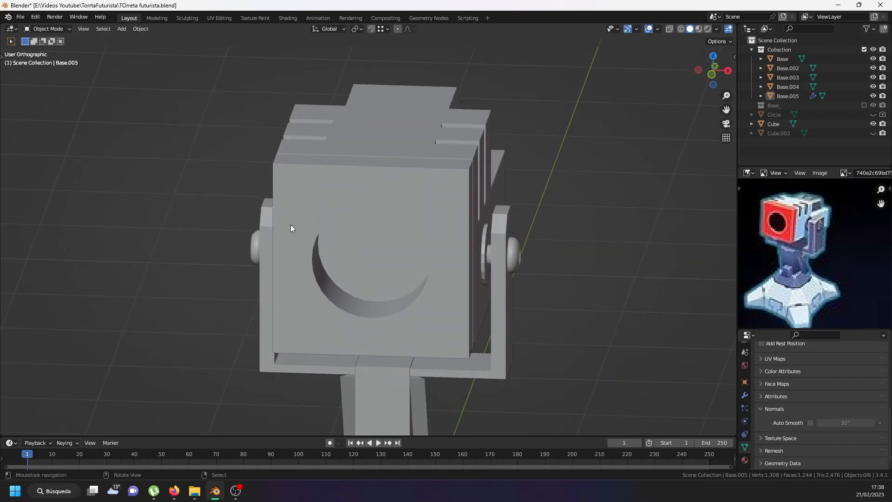
{"action": "scroll", "coordinate": [291, 225], "scroll_direction": "down", "scroll_amount": 5}
{"action": "scroll", "coordinate": [385, 241], "scroll_direction": "up", "scroll_amount": 4}
{"action": "left_click", "coordinate": [389, 229]}
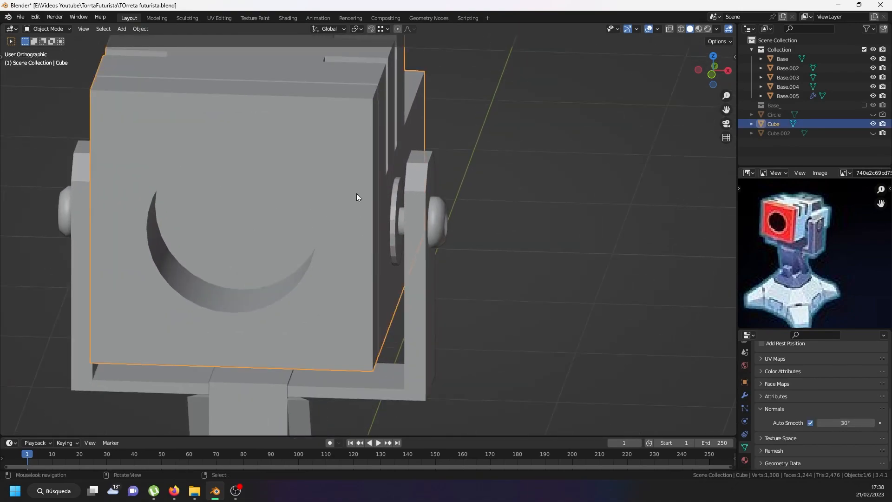
{"action": "key", "text": "a"}
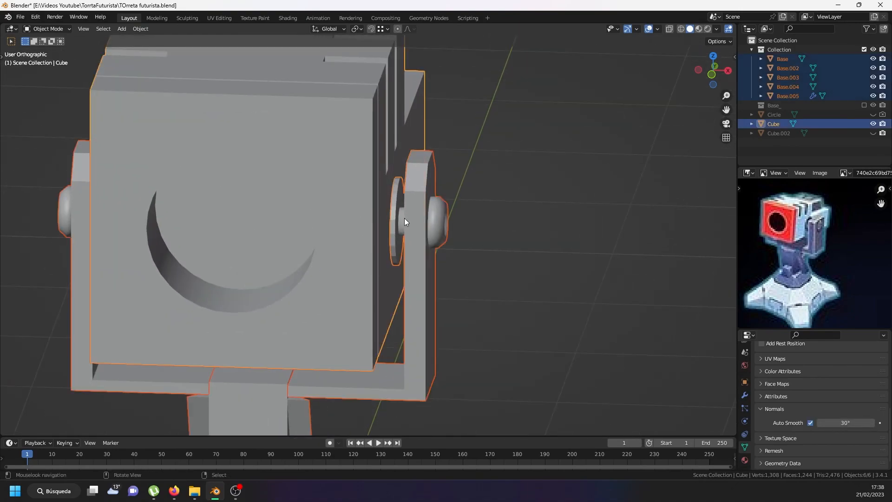
{"action": "left_click", "coordinate": [141, 29]}
{"action": "left_click", "coordinate": [185, 233]}
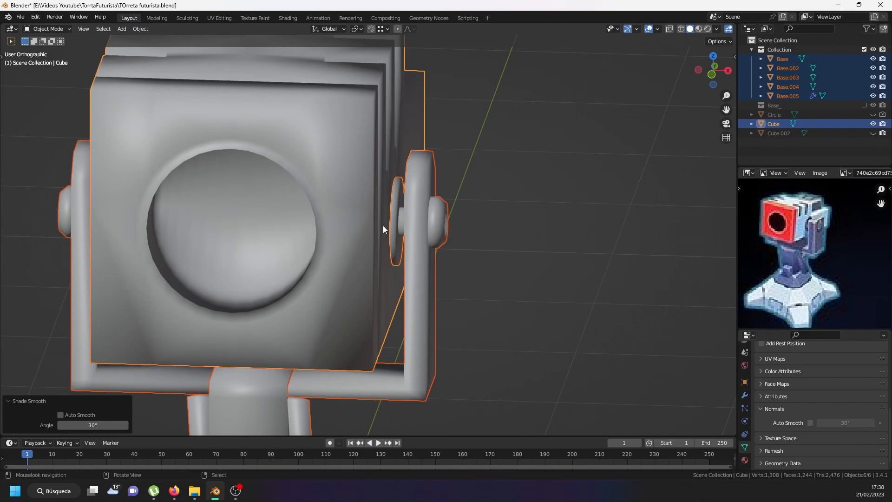
{"action": "scroll", "coordinate": [381, 214], "scroll_direction": "down", "scroll_amount": 4}
{"action": "middle_click_drag", "start_coordinate": [380, 206], "coordinate": [327, 133]}
{"action": "middle_click_drag", "start_coordinate": [319, 172], "coordinate": [347, 177]}
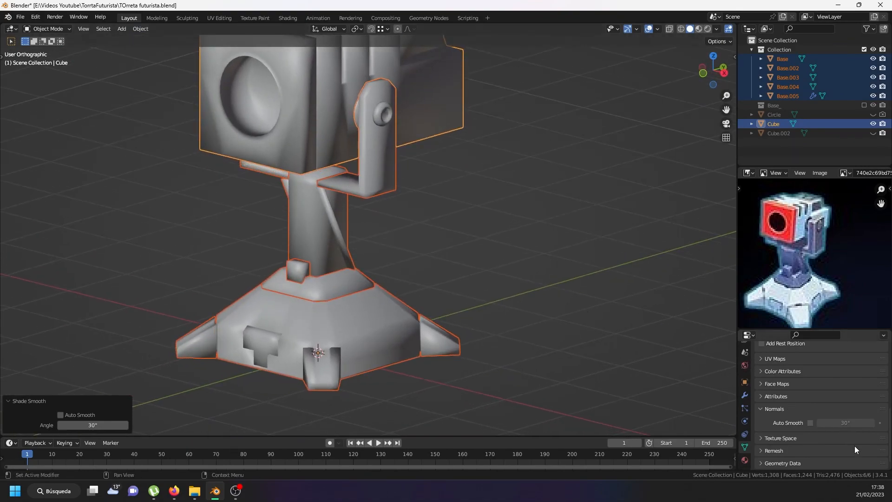
Enable Auto Smooth at 30° for the gun head, the Base.005 yoke and the Base object
{"action": "left_click", "coordinate": [811, 423]}
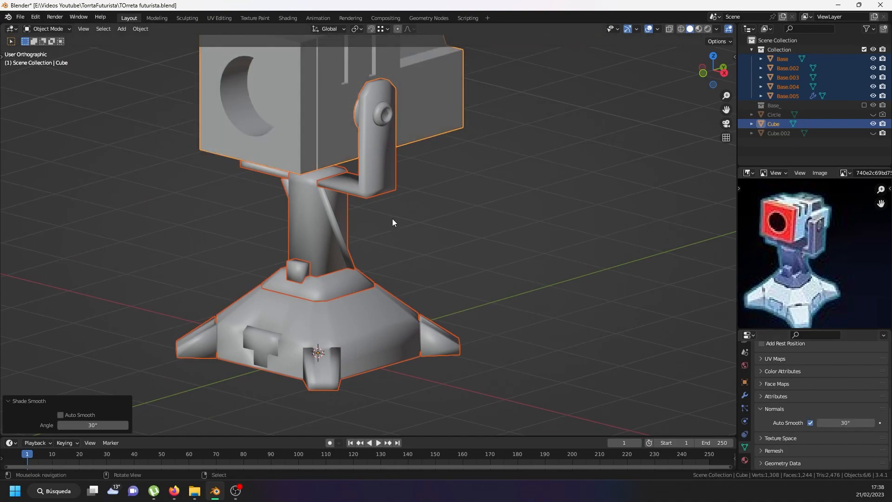
{"action": "left_click", "coordinate": [369, 172]}
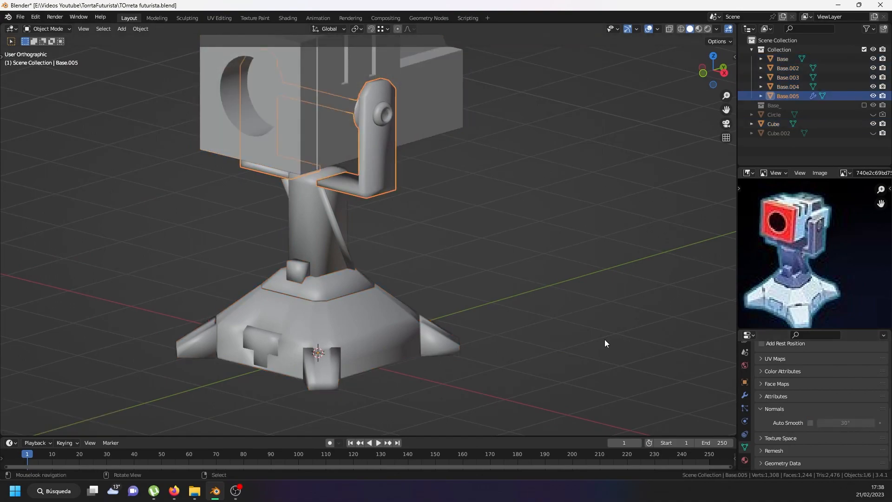
{"action": "left_click", "coordinate": [810, 424]}
{"action": "left_click", "coordinate": [398, 347]}
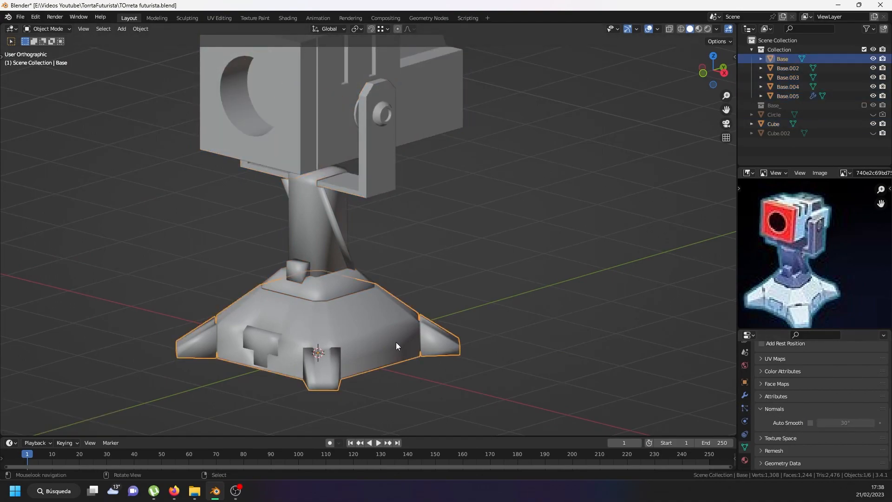
{"action": "left_click", "coordinate": [809, 423]}
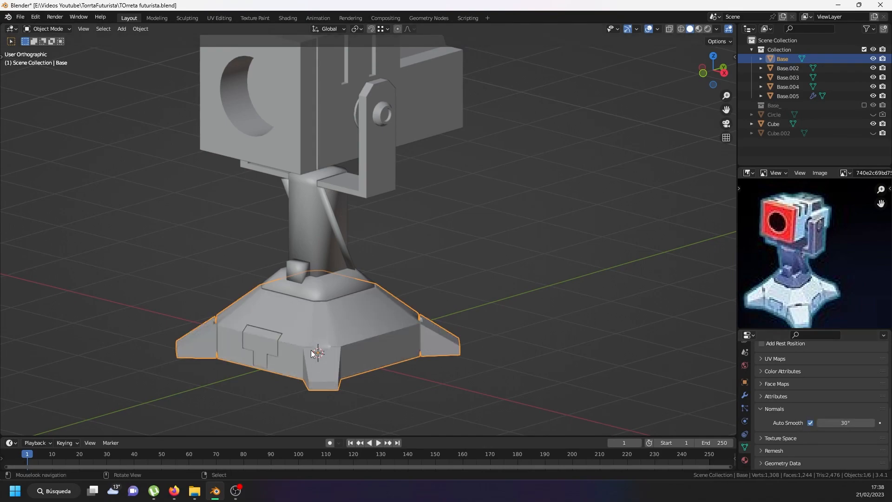
Enable Auto Smooth at 30° for the small Base.003 block, and join it and the Base.004 column into the Base.002 collar
{"action": "left_click", "coordinate": [294, 271]}
{"action": "left_click", "coordinate": [811, 423]}
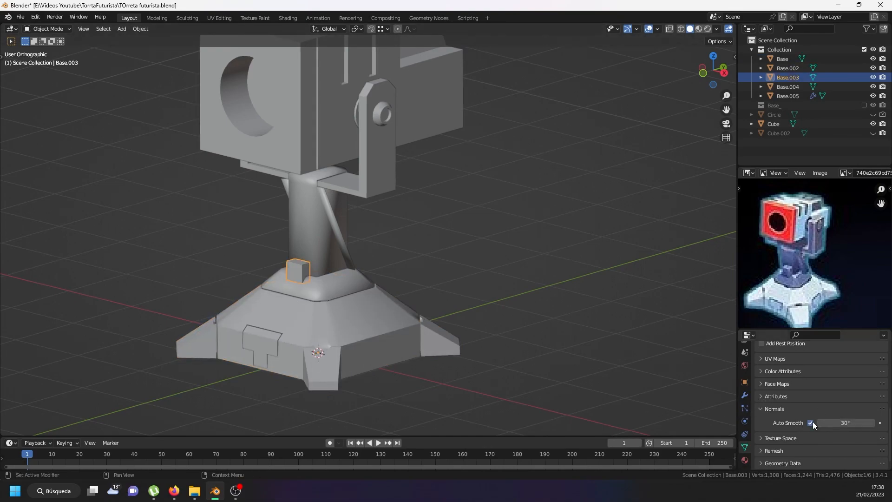
{"action": "left_click", "coordinate": [311, 252]}
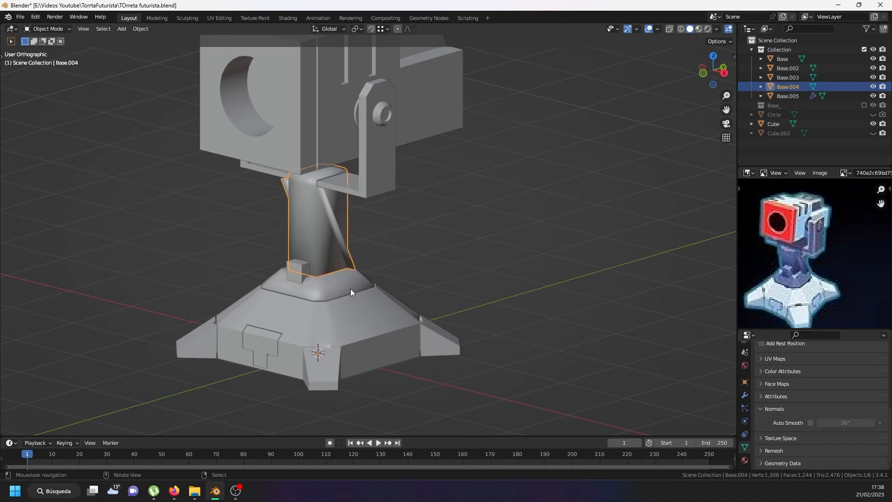
{"action": "left_click", "coordinate": [335, 252], "text": "shift"}
{"action": "left_click", "coordinate": [338, 249], "text": "shift"}
{"action": "left_click", "coordinate": [301, 271], "text": "shift"}
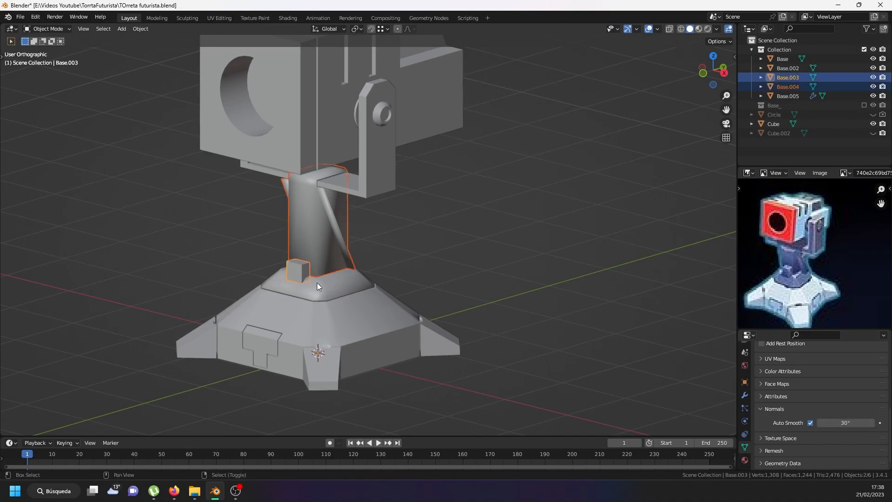
{"action": "left_click", "coordinate": [317, 283], "text": "shift"}
{"action": "key", "text": "ctrl+j"}
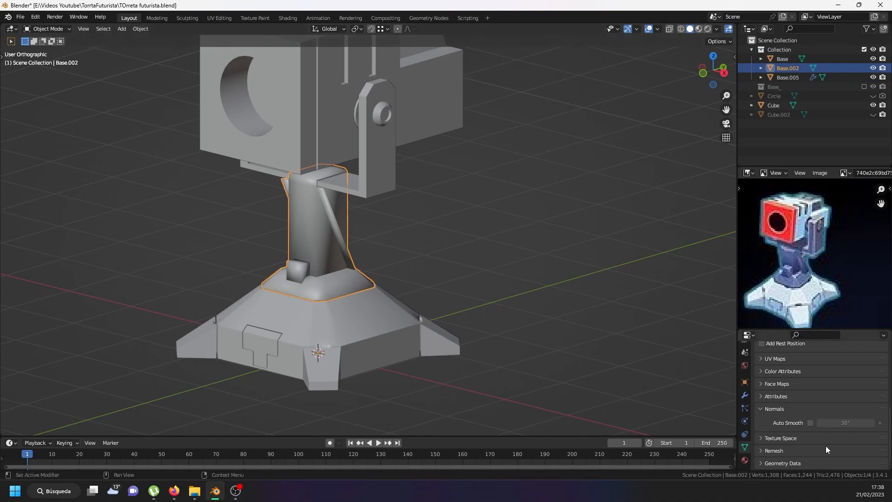
Enable Auto Smooth at 30° for the joined Base.002 column object and deselect everything
{"action": "left_click", "coordinate": [810, 422]}
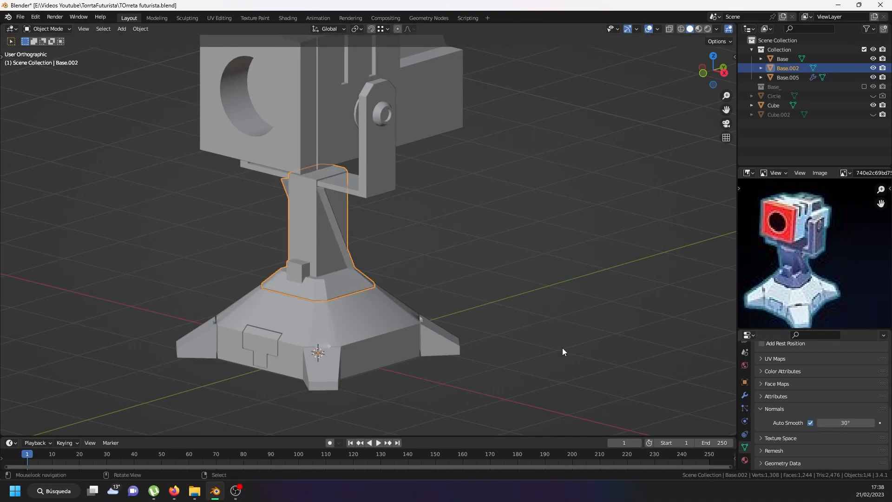
{"action": "key", "text": "alt+a"}
{"action": "scroll", "coordinate": [344, 302], "scroll_direction": "down", "scroll_amount": 2}
{"action": "middle_click_drag", "start_coordinate": [314, 285], "coordinate": [317, 257]}
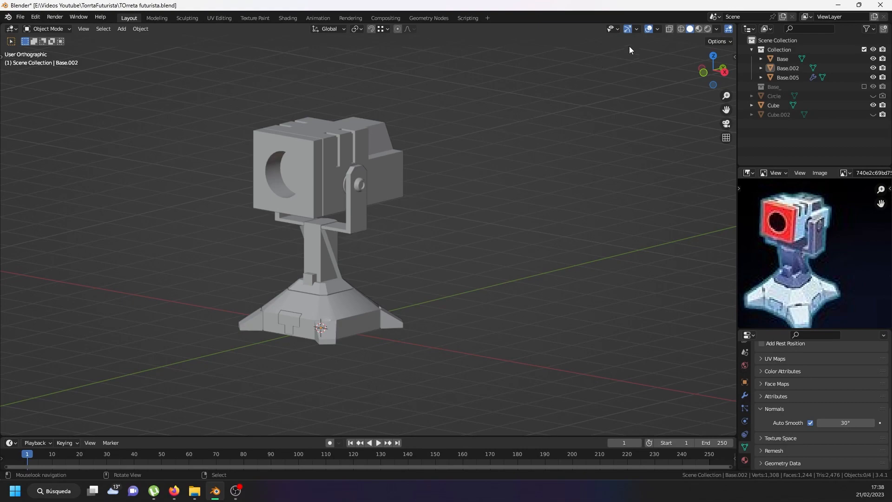
Turn on Shadow at 0.500 and Cavity in the viewport's solid shading options
{"action": "left_click", "coordinate": [717, 29]}
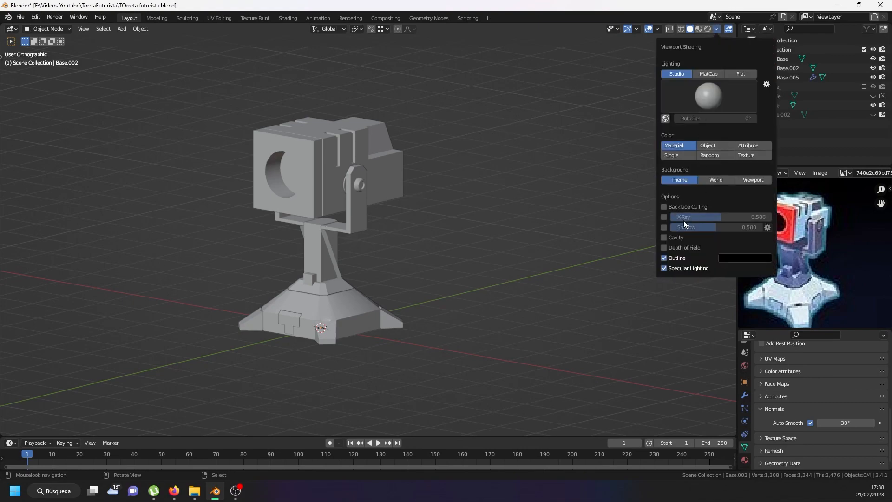
{"action": "left_click", "coordinate": [664, 227]}
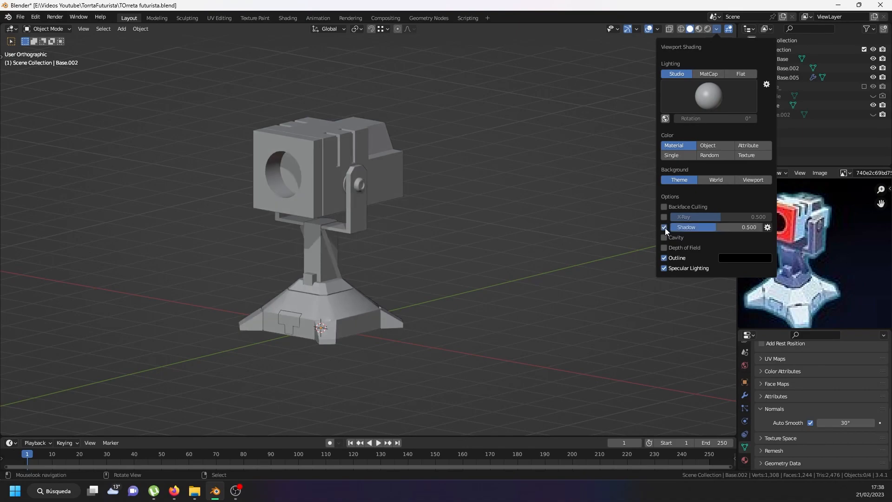
{"action": "left_click", "coordinate": [664, 237]}
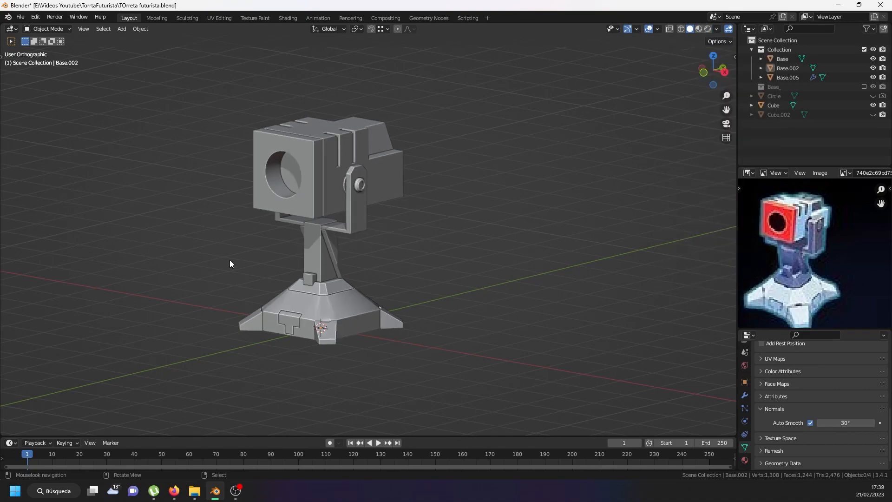
Add a Subdivision Surface modifier with Catmull-Clark and one viewport level to the Base object
{"action": "scroll", "coordinate": [310, 307], "scroll_direction": "up", "scroll_amount": 2}
{"action": "middle_click_drag", "start_coordinate": [332, 277], "coordinate": [311, 274]}
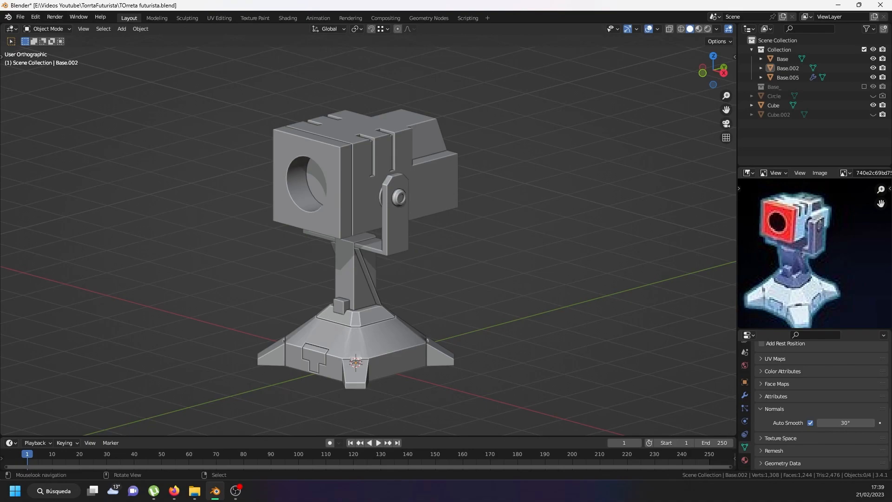
{"action": "middle_click_drag", "start_coordinate": [400, 222], "coordinate": [358, 215]}
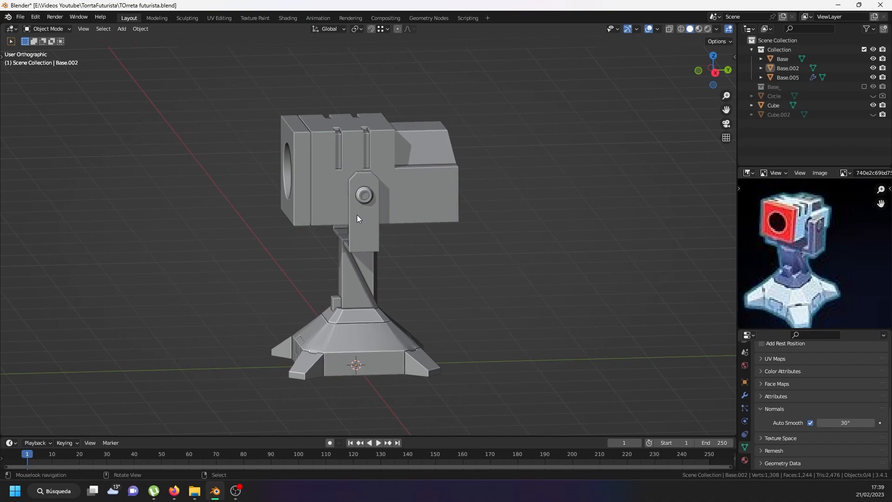
{"action": "scroll", "coordinate": [313, 349], "scroll_direction": "up", "scroll_amount": 5}
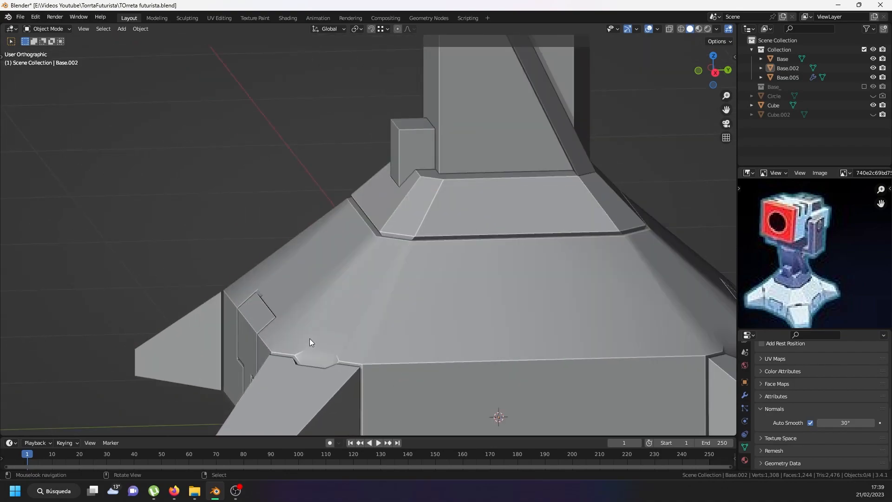
{"action": "left_click", "coordinate": [309, 341]}
{"action": "middle_click_drag", "start_coordinate": [430, 286], "coordinate": [357, 276]}
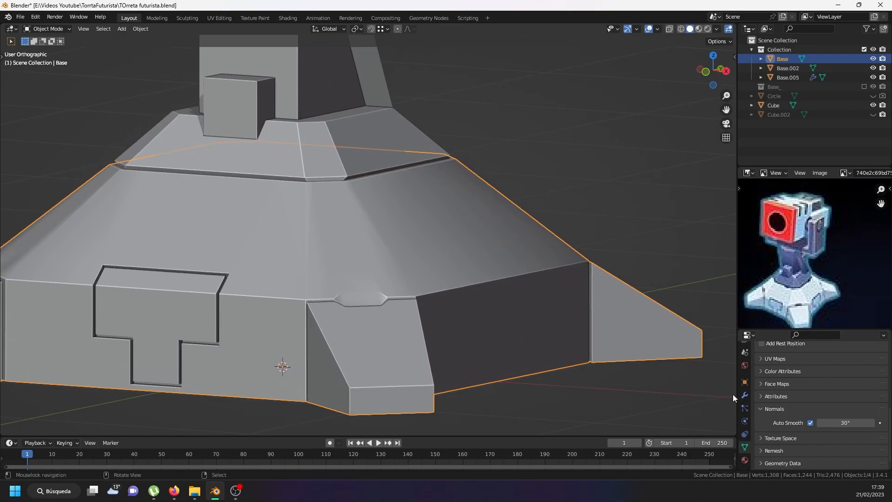
{"action": "left_click", "coordinate": [745, 394]}
{"action": "left_click", "coordinate": [792, 367]}
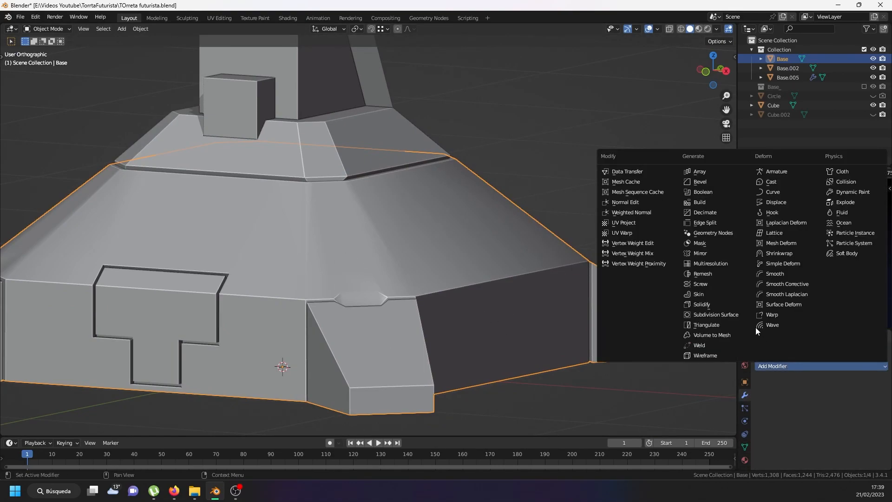
{"action": "left_click", "coordinate": [732, 316]}
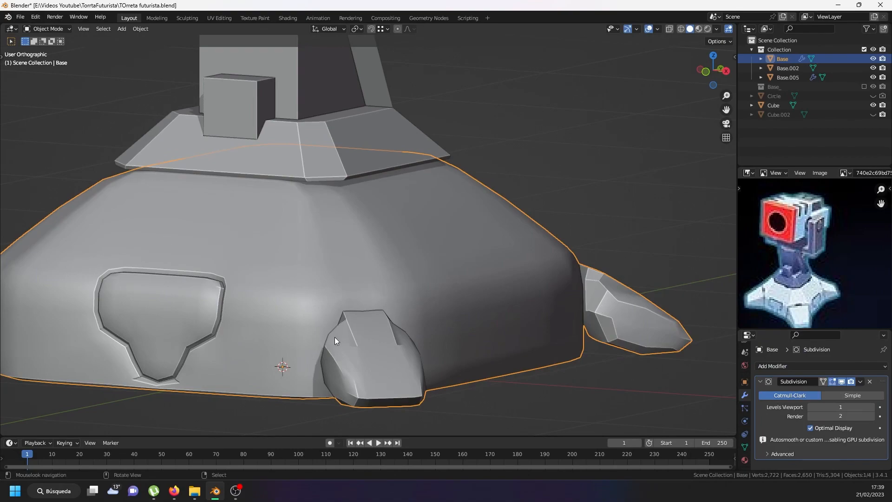
Select the Base mesh's sharp edges at 30° sharpness and set their Mean Crease to 1.00
{"action": "key", "text": "Tab"}
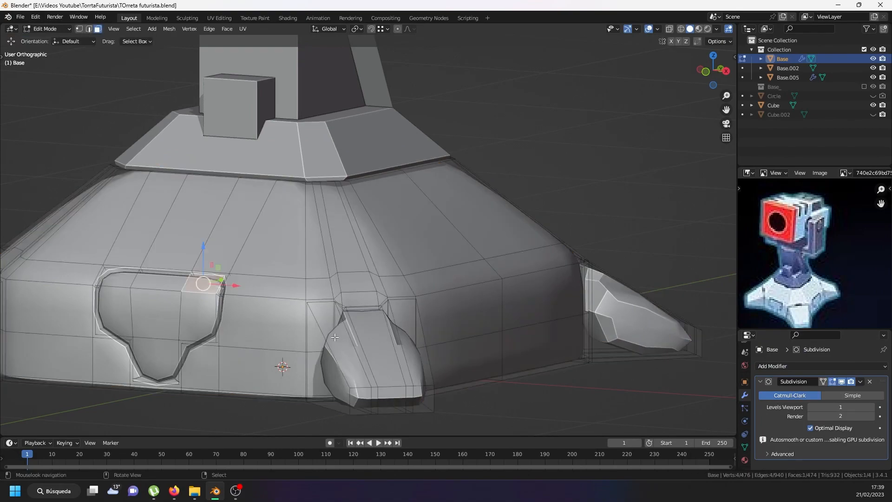
{"action": "left_click", "coordinate": [90, 29]}
{"action": "left_click", "coordinate": [134, 31]}
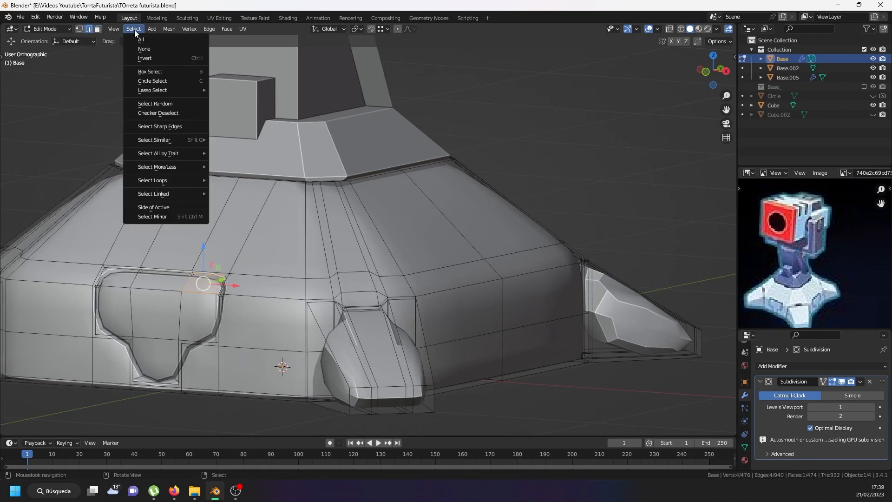
{"action": "left_click", "coordinate": [186, 126]}
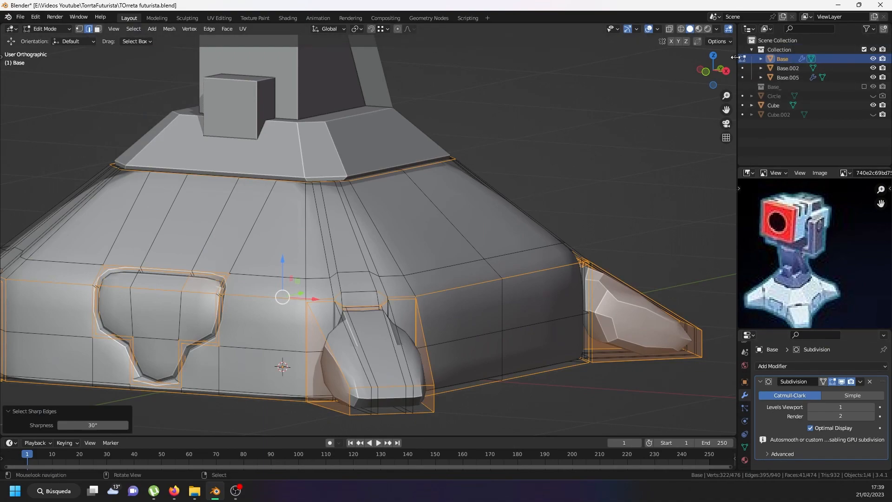
{"action": "key", "text": "n"}
{"action": "left_click_drag", "start_coordinate": [673, 168], "coordinate": [720, 168]}
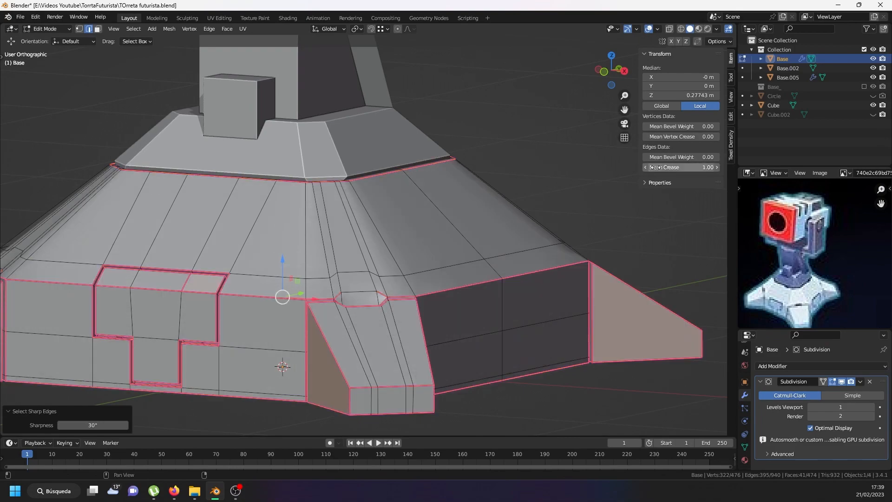
{"action": "key", "text": "Tab"}
{"action": "scroll", "coordinate": [291, 297], "scroll_direction": "down", "scroll_amount": 2}
{"action": "scroll", "coordinate": [291, 296], "scroll_direction": "down", "scroll_amount": 1}
{"action": "middle_click_drag", "start_coordinate": [290, 297], "coordinate": [175, 323]}
Set Mean Crease to 1.00 on the remaining uncreased edge of the small notch above each of the four legs
{"action": "key", "text": "Tab"}
{"action": "scroll", "coordinate": [246, 325], "scroll_direction": "up", "scroll_amount": 5}
{"action": "scroll", "coordinate": [247, 325], "scroll_direction": "up", "scroll_amount": 2}
{"action": "right_click", "coordinate": [248, 317]}
{"action": "scroll", "coordinate": [255, 313], "scroll_direction": "down", "scroll_amount": 6}
{"action": "middle_click_drag", "start_coordinate": [457, 382], "coordinate": [312, 328], "text": "shift"}
{"action": "right_click", "coordinate": [343, 338], "text": "shift"}
{"action": "middle_click_drag", "start_coordinate": [481, 325], "coordinate": [372, 327]}
{"action": "middle_click_drag", "start_coordinate": [377, 380], "coordinate": [352, 361], "text": "shift"}
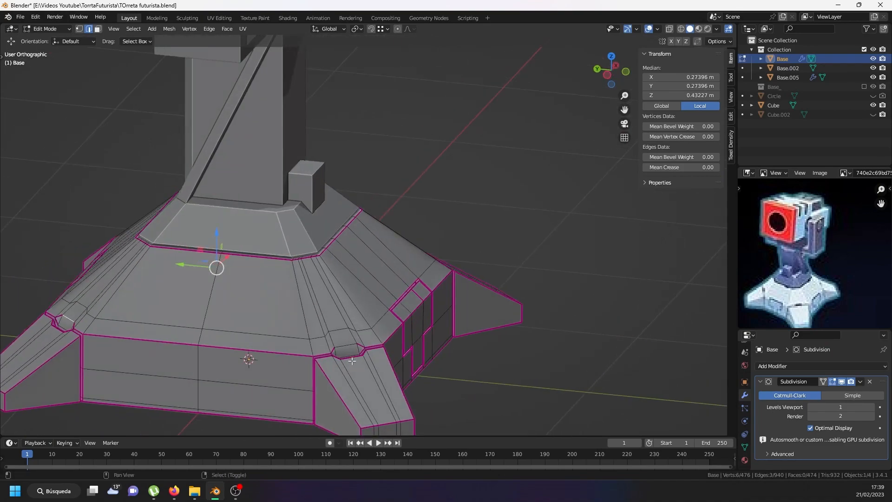
{"action": "middle_click_drag", "start_coordinate": [484, 345], "coordinate": [408, 348]}
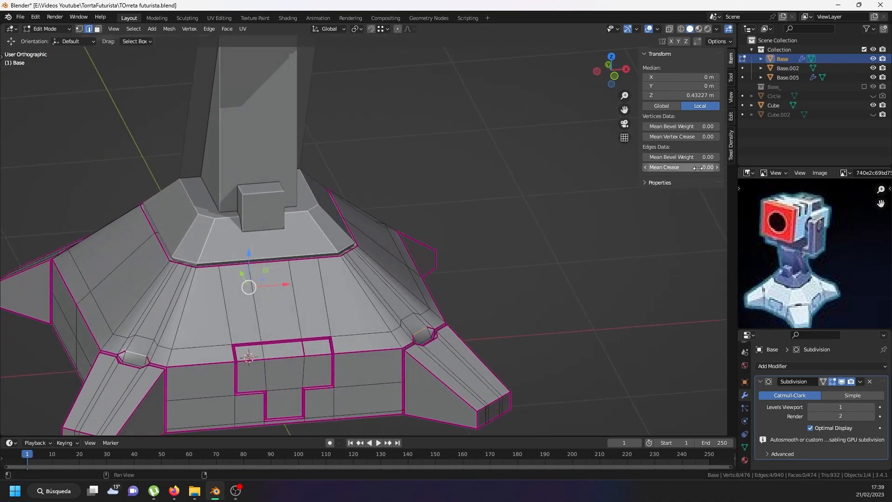
{"action": "left_click_drag", "start_coordinate": [673, 168], "coordinate": [682, 167]}
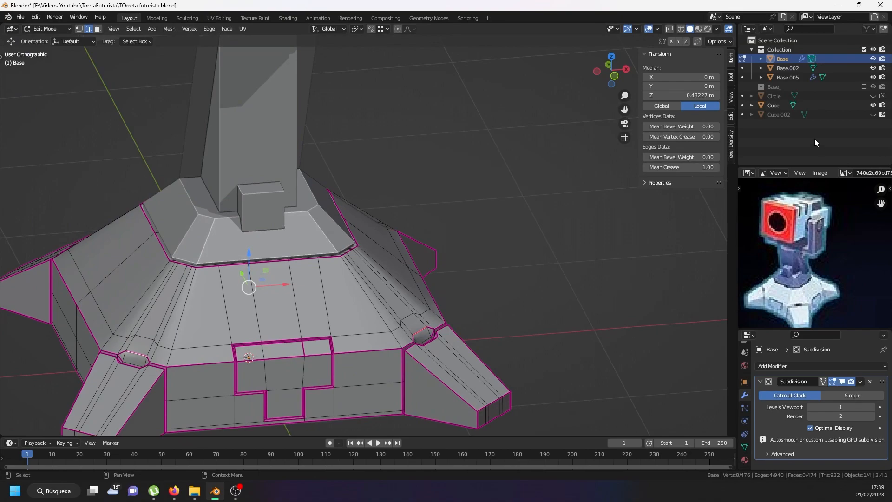
{"action": "key", "text": "Tab"}
{"action": "middle_click_drag", "start_coordinate": [144, 311], "coordinate": [180, 305]}
Select the pair of sloping edges bordering each of the Base's four corners and set their Mean Crease to 1.00
{"action": "key", "text": "Tab"}
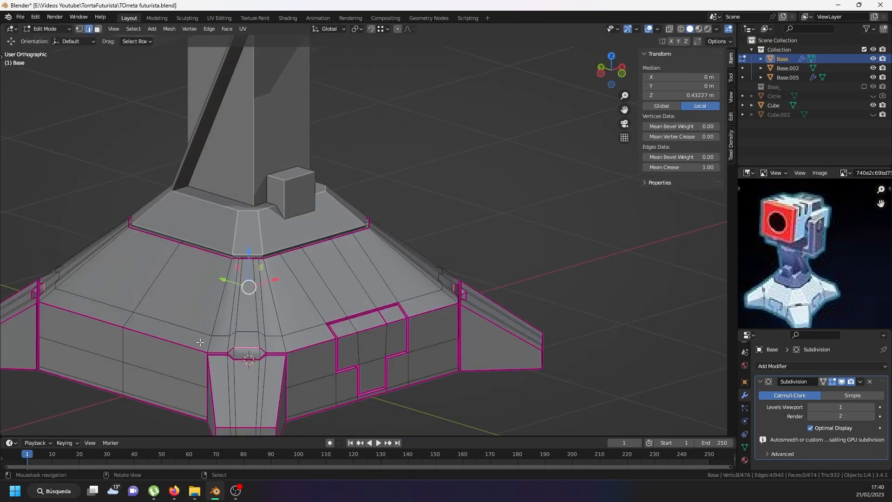
{"action": "scroll", "coordinate": [203, 341], "scroll_direction": "up", "scroll_amount": 3}
{"action": "left_click", "coordinate": [216, 341]}
{"action": "middle_click_drag", "start_coordinate": [217, 341], "coordinate": [280, 329]}
{"action": "left_click", "coordinate": [209, 307], "text": "ctrl"}
{"action": "left_click", "coordinate": [323, 367], "text": "shift"}
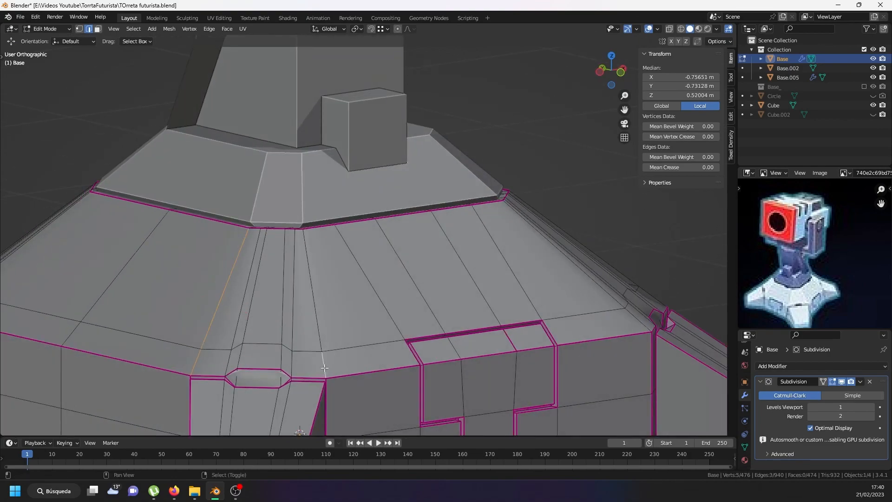
{"action": "left_click", "coordinate": [305, 255], "text": "ctrl"}
{"action": "middle_click_drag", "start_coordinate": [366, 265], "coordinate": [341, 350]}
{"action": "left_click", "coordinate": [334, 349], "text": "shift"}
{"action": "left_click", "coordinate": [353, 269], "text": "ctrl"}
{"action": "left_click", "coordinate": [442, 265], "text": "shift"}
{"action": "left_click", "coordinate": [465, 350], "text": "shift"}
{"action": "left_click", "coordinate": [651, 223], "text": "shift"}
{"action": "middle_click_drag", "start_coordinate": [647, 241], "coordinate": [475, 235], "text": "shift"}
{"action": "left_click", "coordinate": [571, 284], "text": "shift"}
{"action": "middle_click_drag", "start_coordinate": [571, 285], "coordinate": [273, 312]}
{"action": "left_click", "coordinate": [89, 319], "text": "shift"}
{"action": "left_click", "coordinate": [52, 366], "text": "shift"}
{"action": "left_click", "coordinate": [405, 295], "text": "shift"}
{"action": "middle_click_drag", "start_coordinate": [404, 293], "coordinate": [312, 358]}
{"action": "left_click", "coordinate": [264, 381], "text": "shift"}
{"action": "left_click", "coordinate": [256, 350], "text": "shift"}
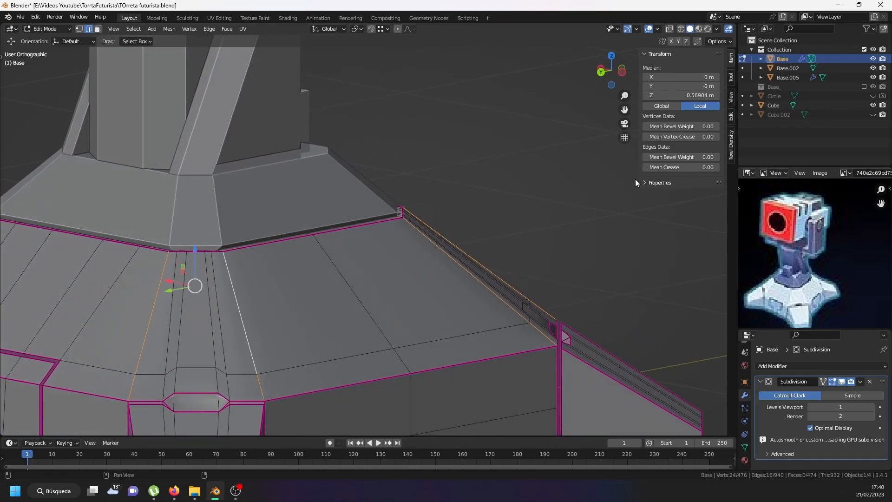
{"action": "left_click_drag", "start_coordinate": [658, 167], "coordinate": [713, 167]}
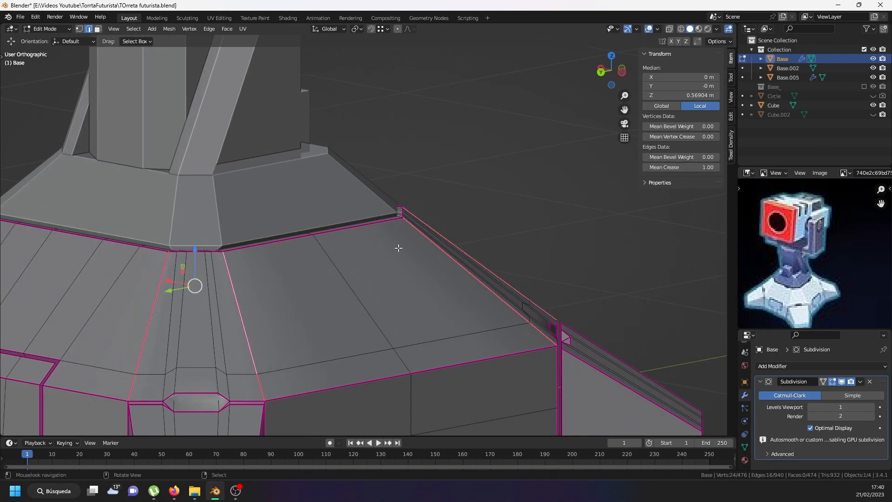